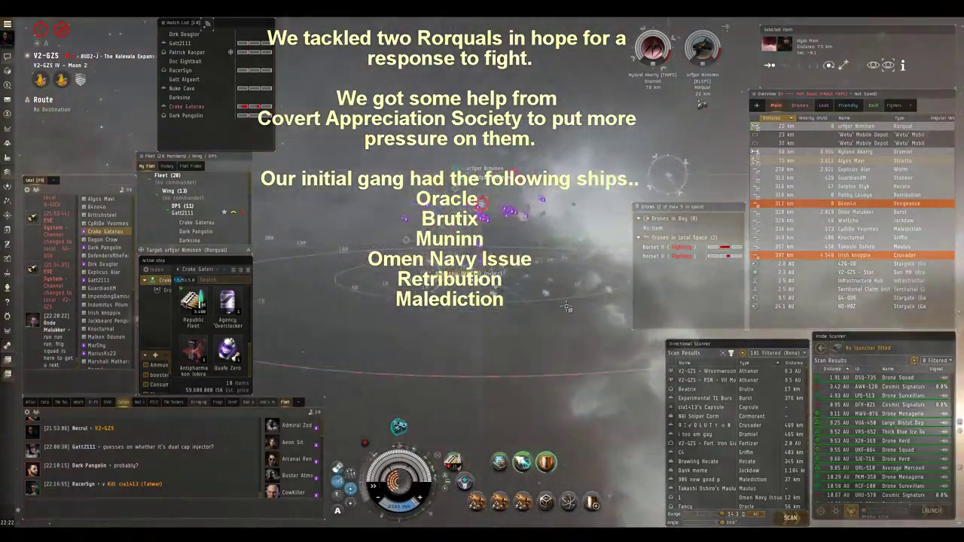
Step: Align the ship into open space and survey the fleet around the two tackled Rorquals
double_click(542, 326)
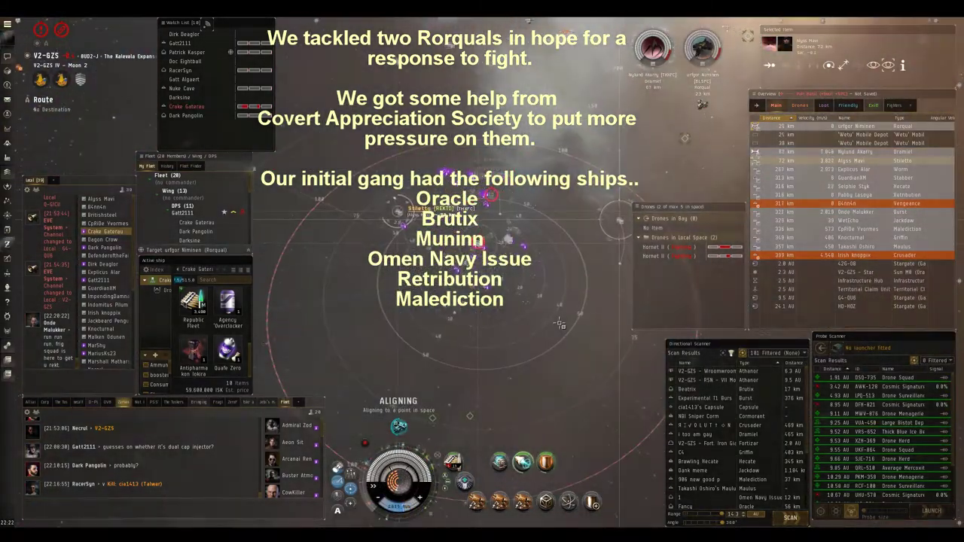
mouse_move(542, 325)
left_mouse_down()
mouse_move(545, 285)
mouse_move(520, 271)
left_mouse_up()
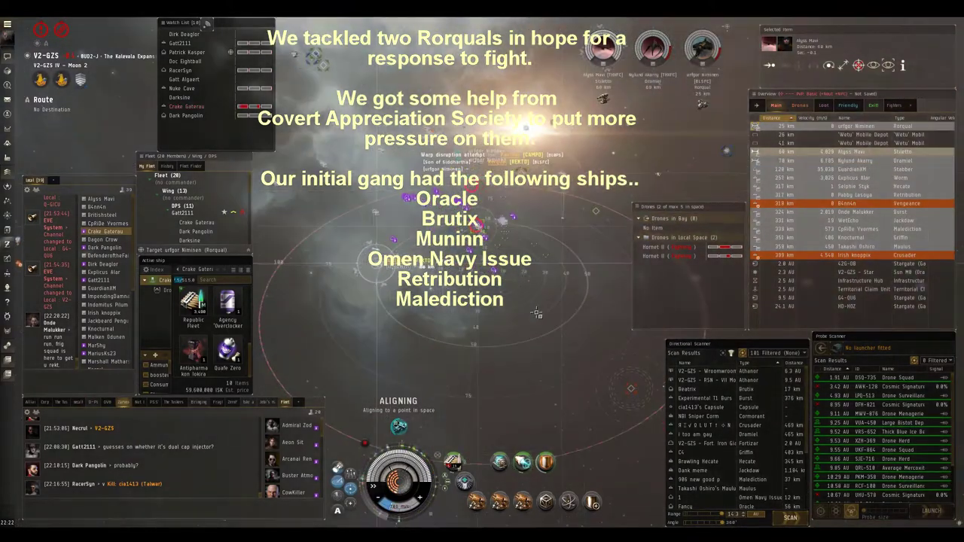
left_click_drag(545, 239, 646, 235)
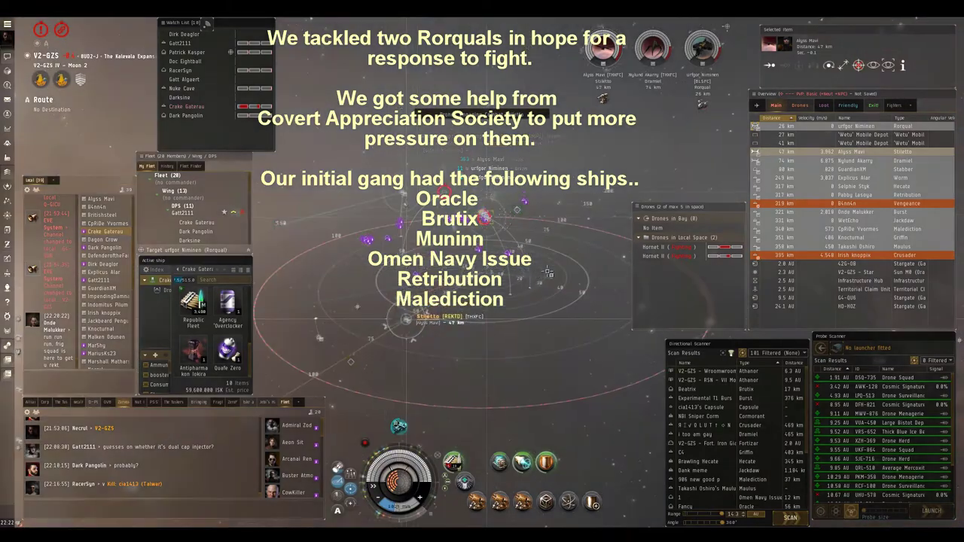
mouse_move(665, 245)
left_mouse_down()
mouse_move(545, 270)
mouse_move(558, 272)
left_mouse_up()
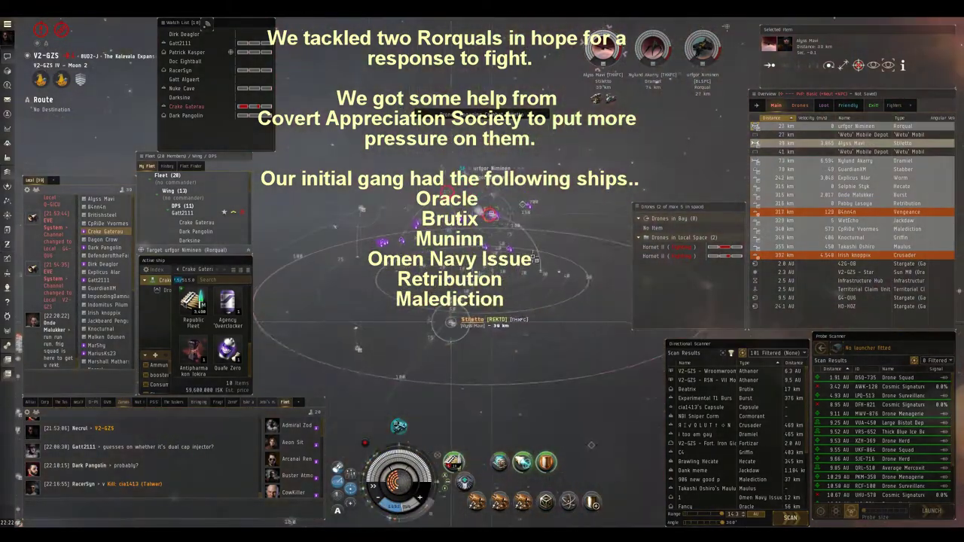
double_click(525, 273)
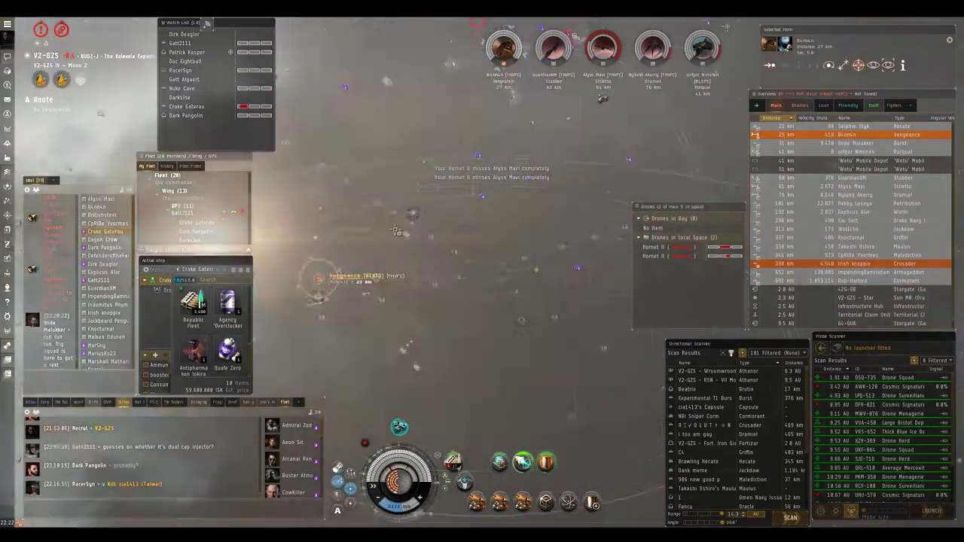
Step: Align toward new points in space and stop, while watching the battle from above
mouse_move(518, 150)
left_mouse_down()
mouse_move(525, 263)
mouse_move(583, 251)
mouse_move(489, 250)
left_mouse_up()
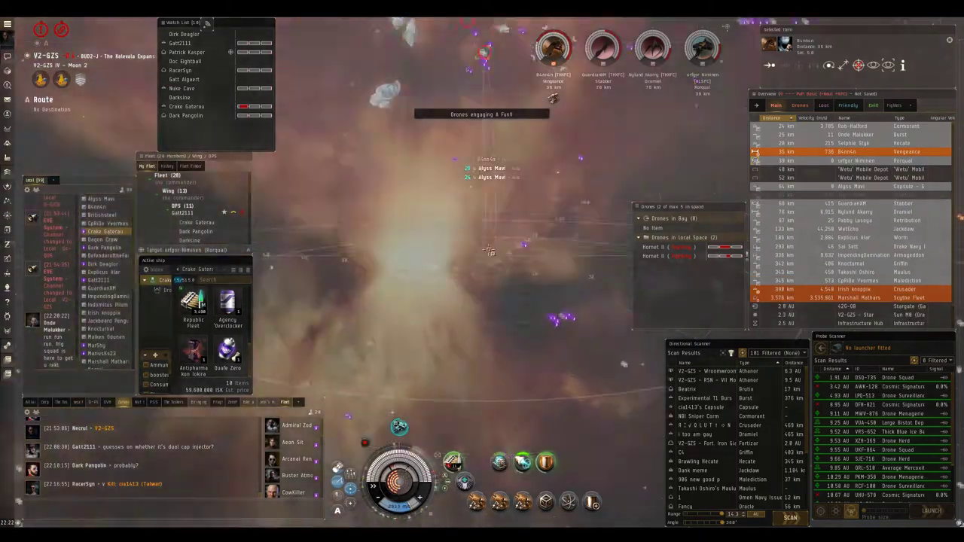
double_click(490, 251)
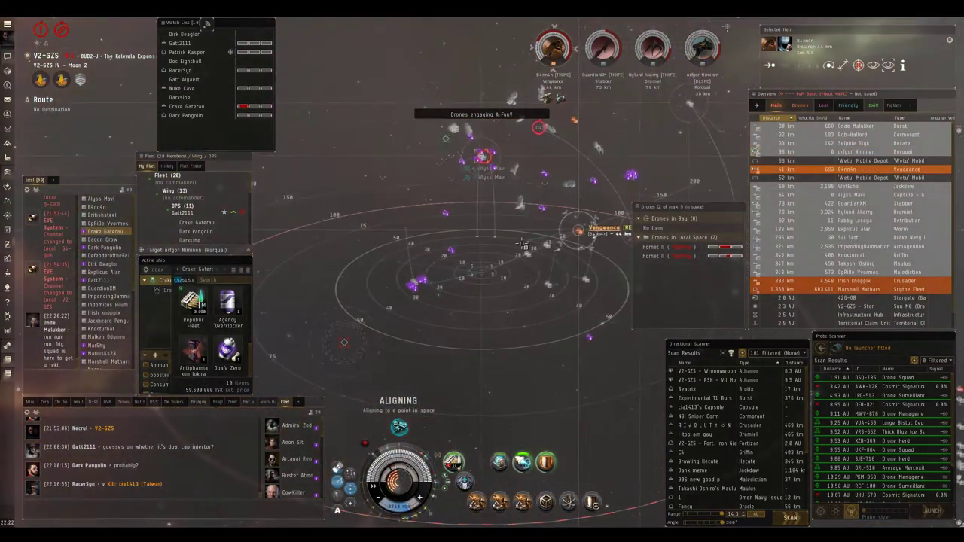
mouse_move(535, 255)
left_mouse_down()
mouse_move(461, 256)
mouse_move(533, 248)
mouse_move(486, 295)
left_mouse_up()
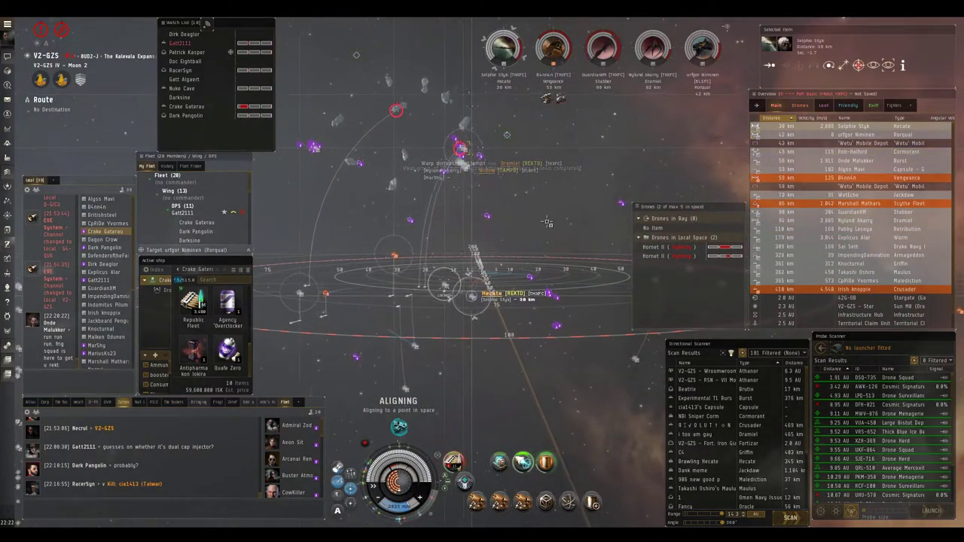
left_click_drag(543, 219, 461, 213)
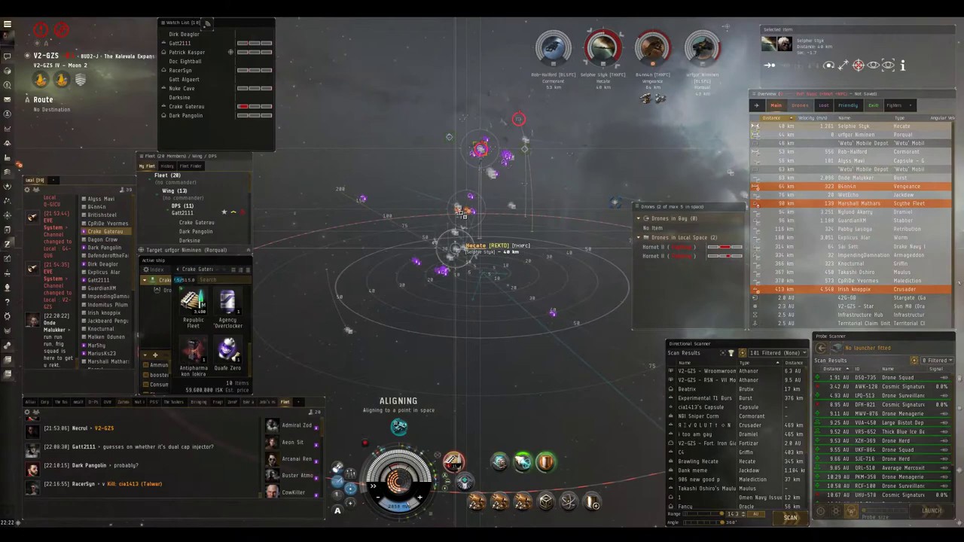
mouse_move(482, 239)
left_mouse_down()
mouse_move(467, 226)
mouse_move(491, 241)
left_mouse_up()
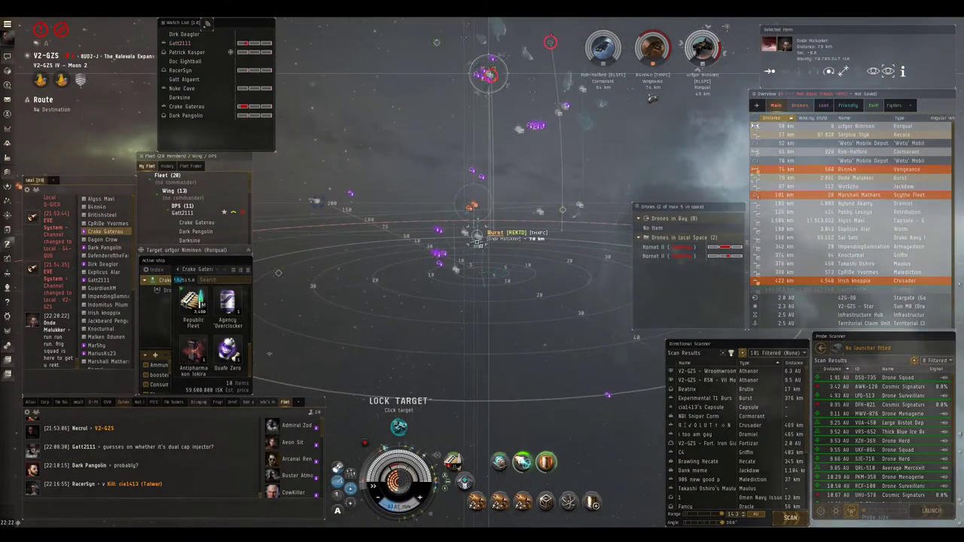
double_click(477, 239)
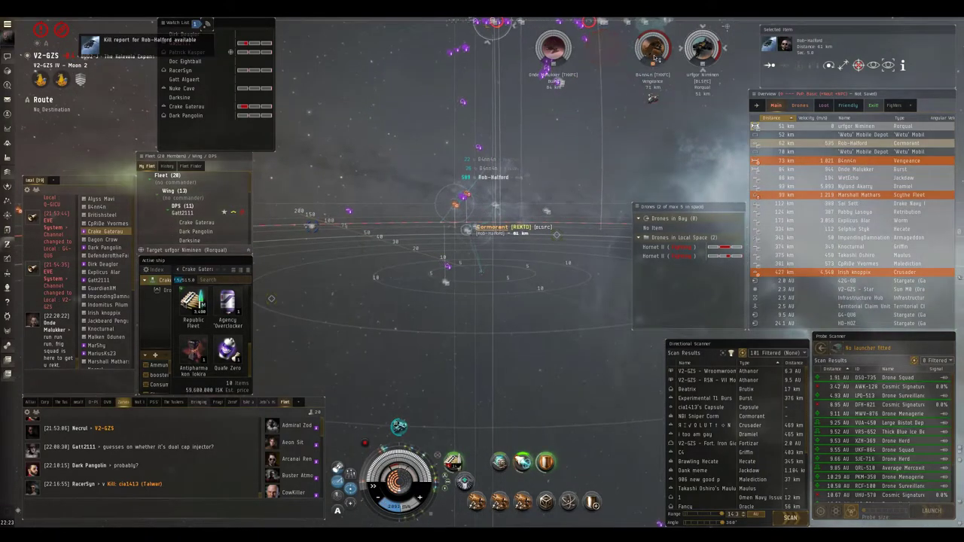
key("ctrl+space")
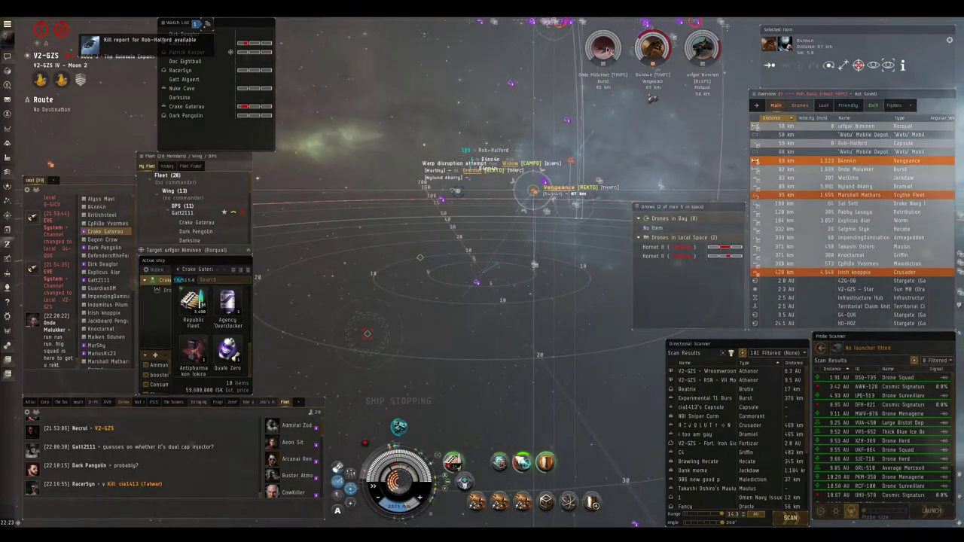
Step: Keep realigning and stopping repeatedly while drones engage the hostile ships
left_click_drag(452, 225, 512, 229)
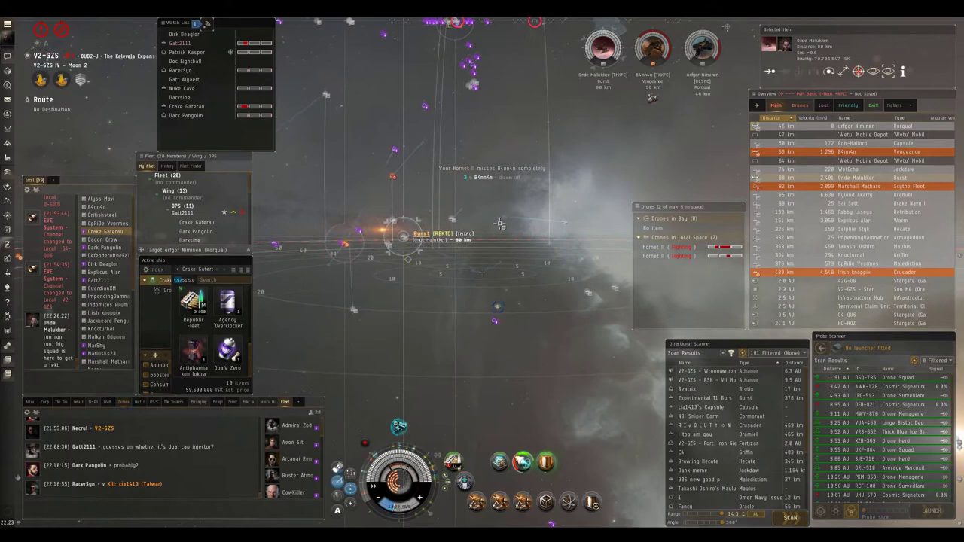
mouse_move(499, 271)
left_mouse_down()
mouse_move(428, 252)
mouse_move(364, 257)
left_mouse_up()
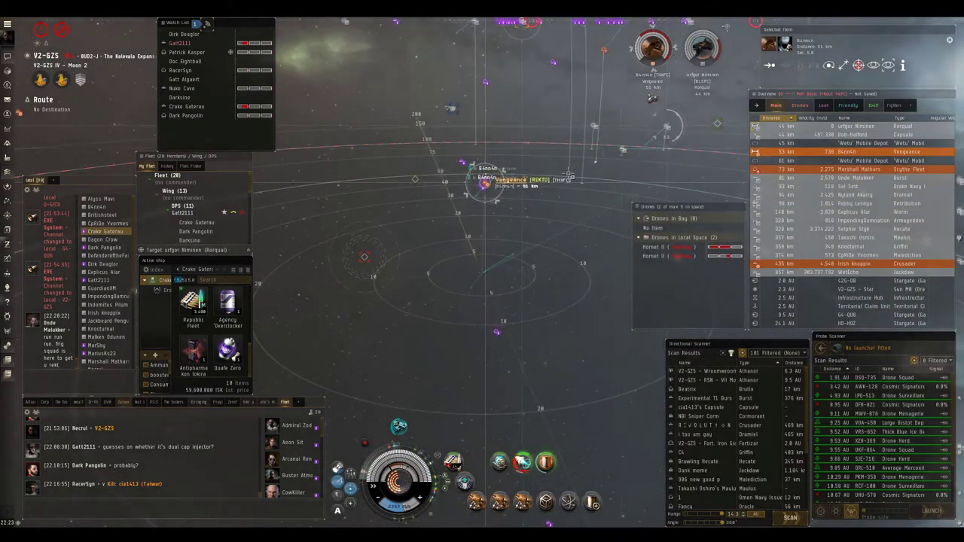
left_click_drag(571, 178, 480, 216)
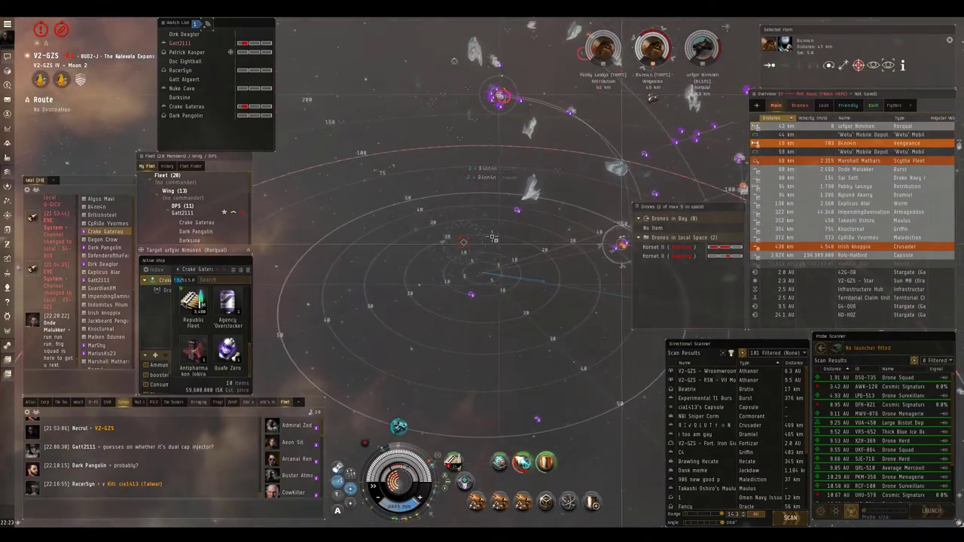
double_click(475, 223)
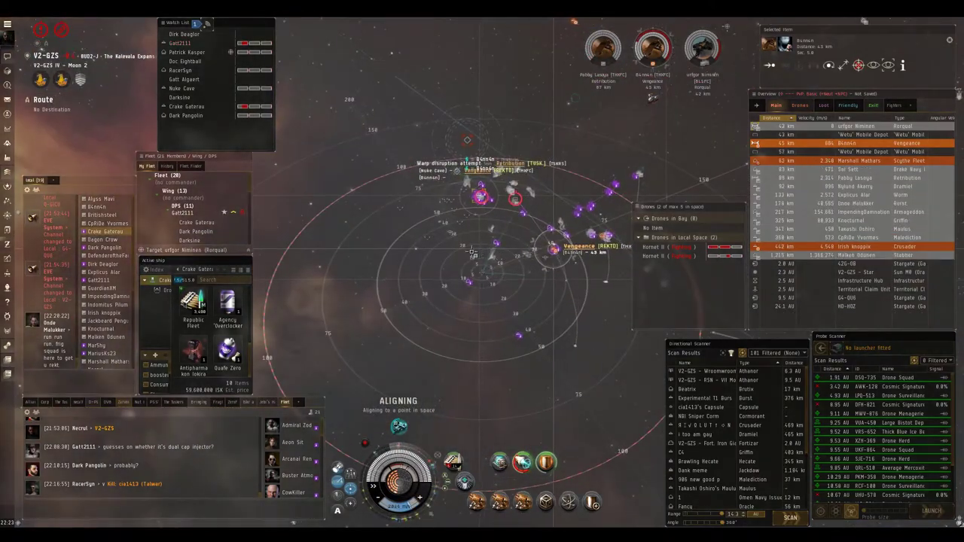
left_click_drag(473, 255, 488, 278)
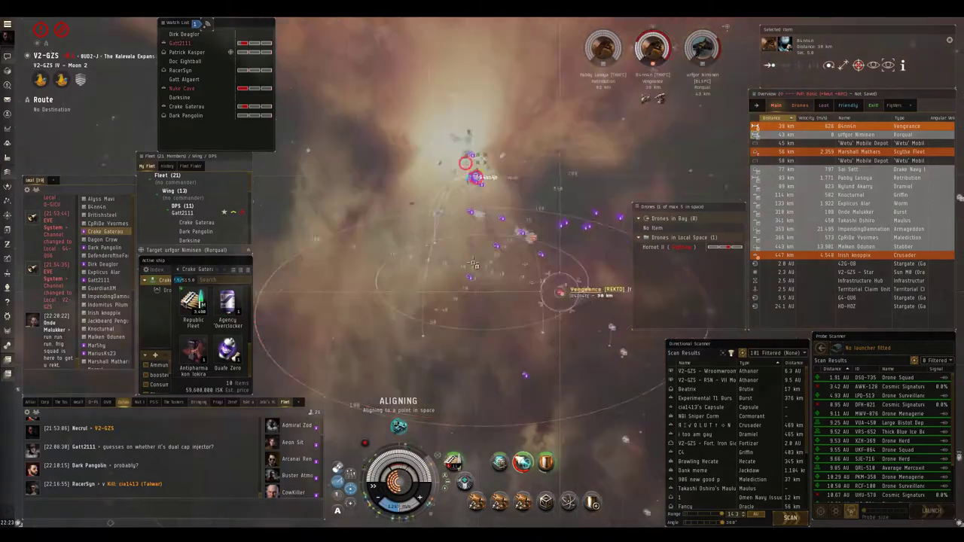
mouse_move(487, 278)
left_mouse_down()
mouse_move(418, 284)
mouse_move(535, 271)
mouse_move(482, 200)
mouse_move(519, 179)
mouse_move(550, 248)
mouse_move(539, 256)
left_mouse_up()
key("ctrl+space")
double_click(550, 248)
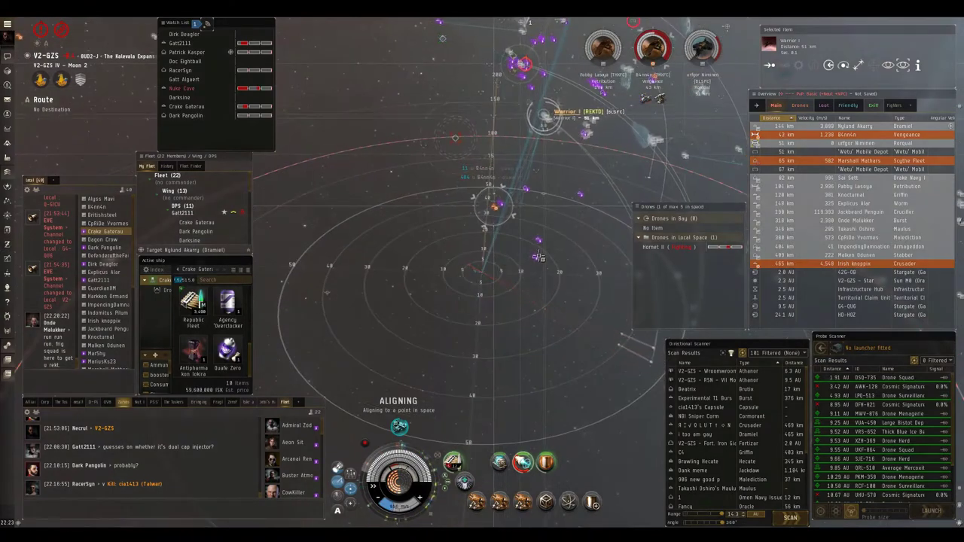
double_click(481, 258)
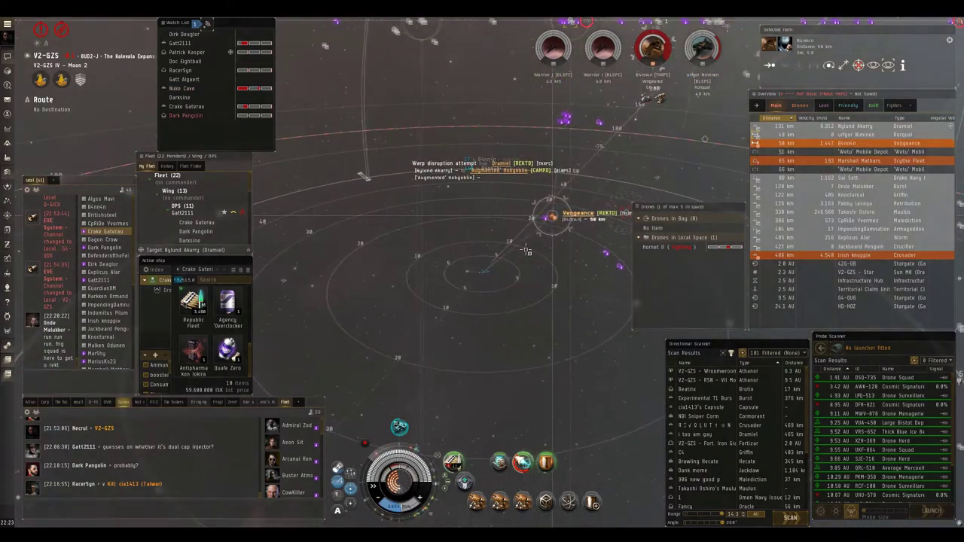
key("ctrl+space")
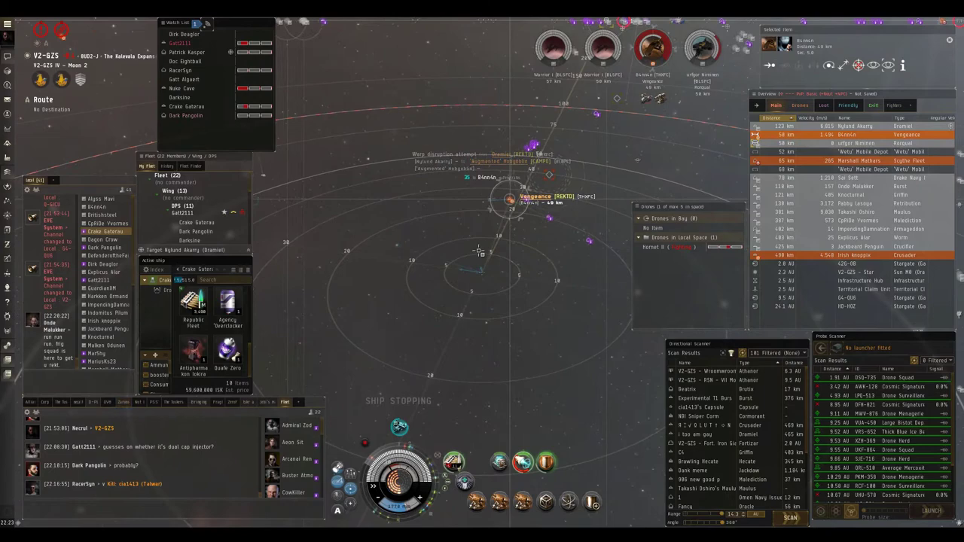
Step: Select the hostile Scythe Fleet Issue and align toward it, then select the Drake Navy Issue
mouse_move(479, 251)
left_mouse_down()
mouse_move(548, 241)
mouse_move(535, 221)
left_mouse_up()
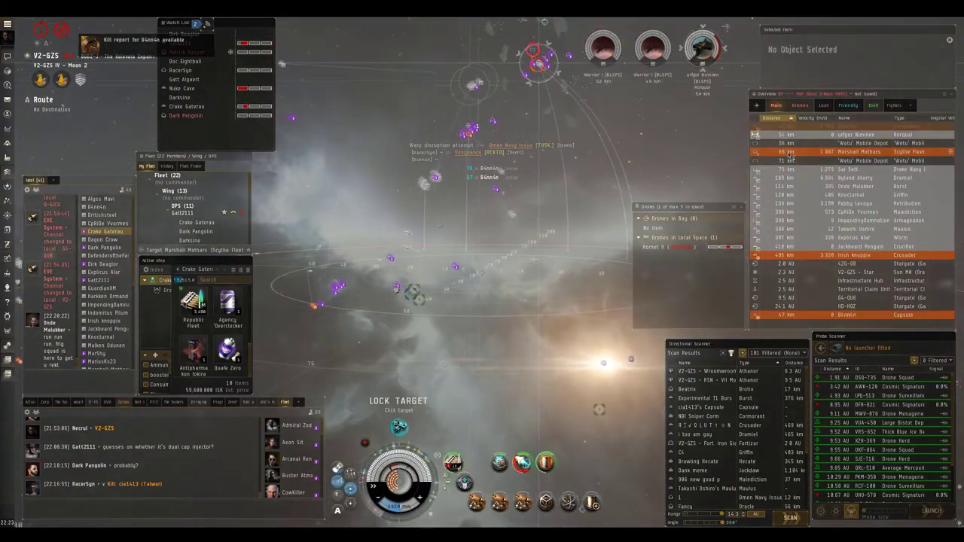
left_click(789, 153)
double_click(452, 188)
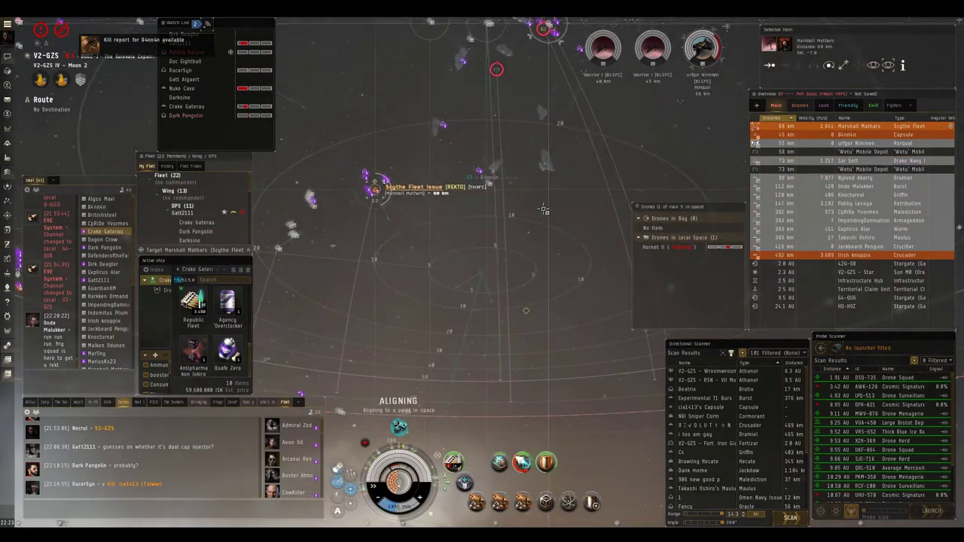
left_click_drag(543, 208, 530, 210)
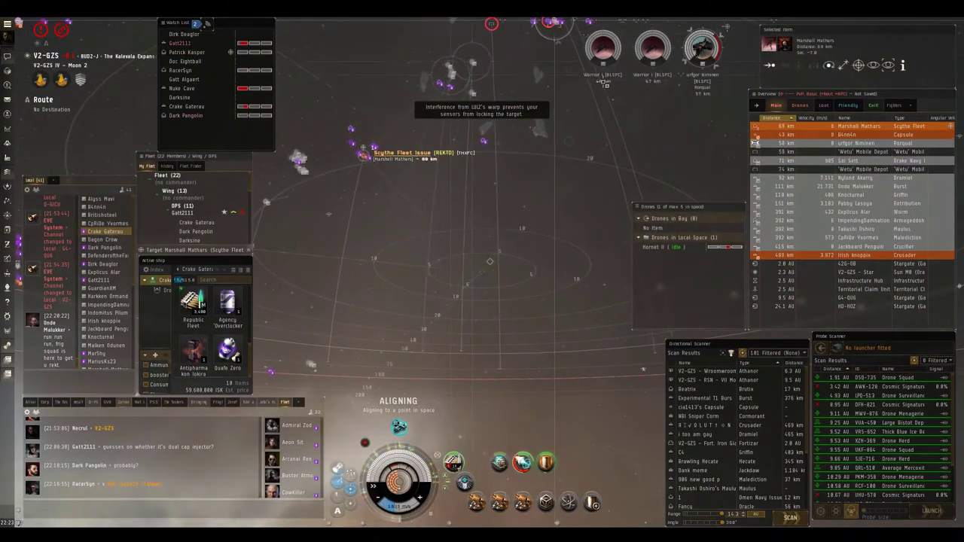
left_click_drag(405, 184, 402, 213)
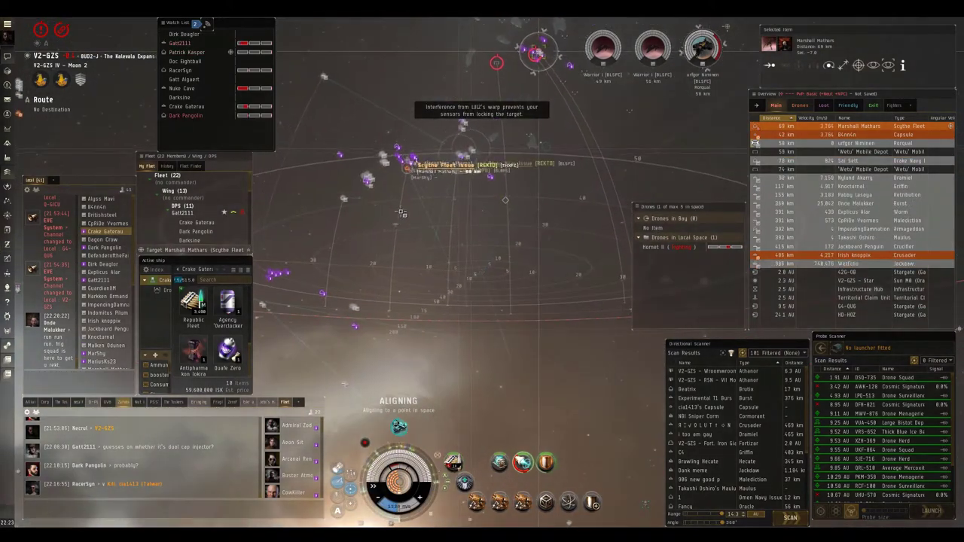
left_click(345, 197)
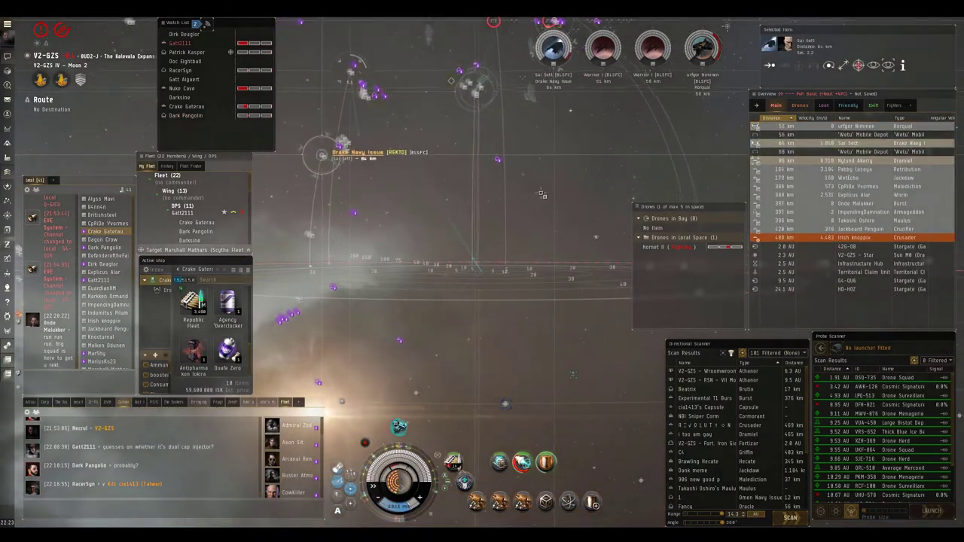
Step: Align toward a point in space near the Rorquals, then stop the ship
left_click_drag(354, 91, 503, 201)
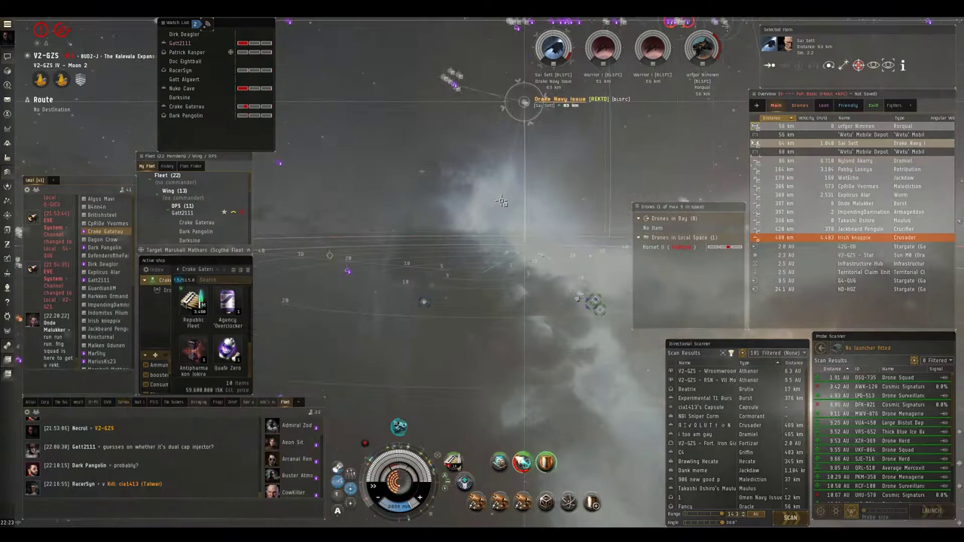
left_click_drag(522, 165, 421, 120)
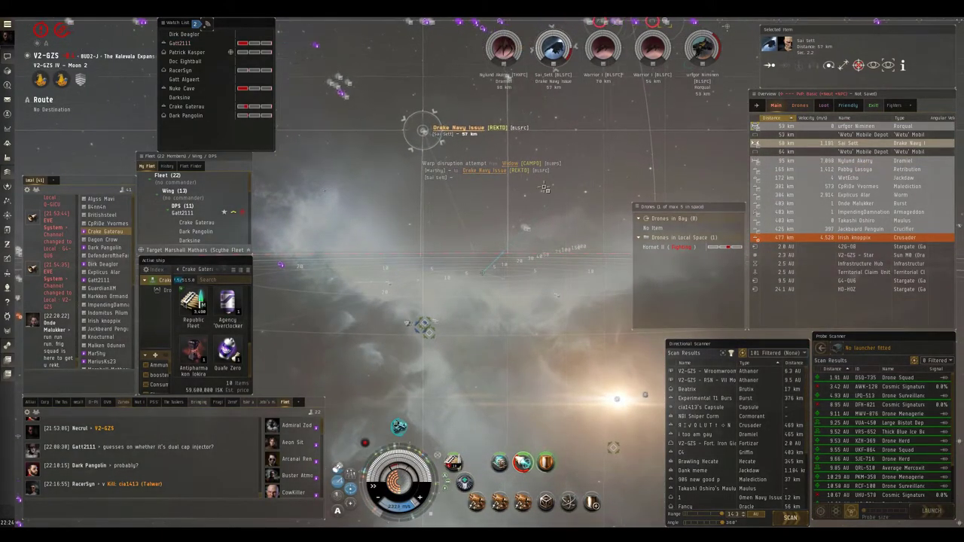
left_click_drag(507, 194, 502, 191)
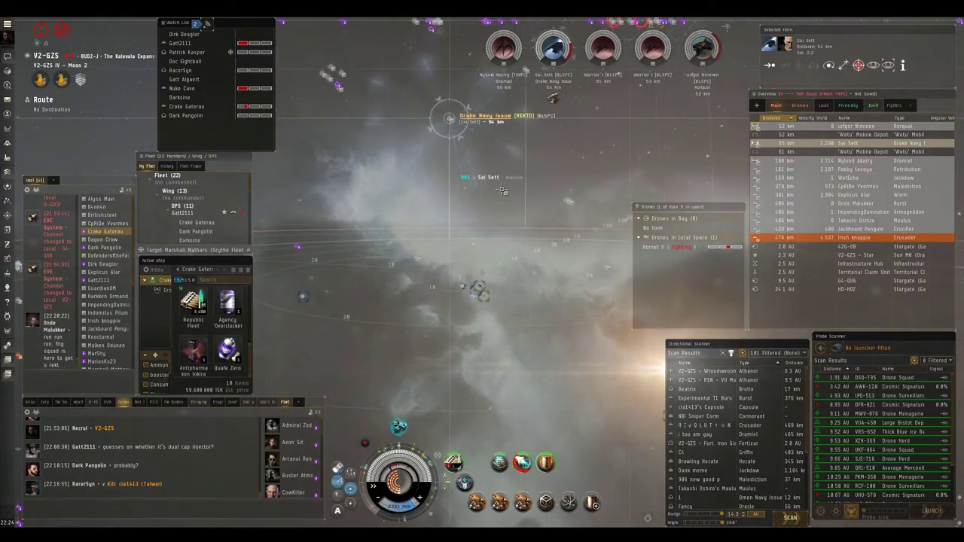
double_click(497, 196)
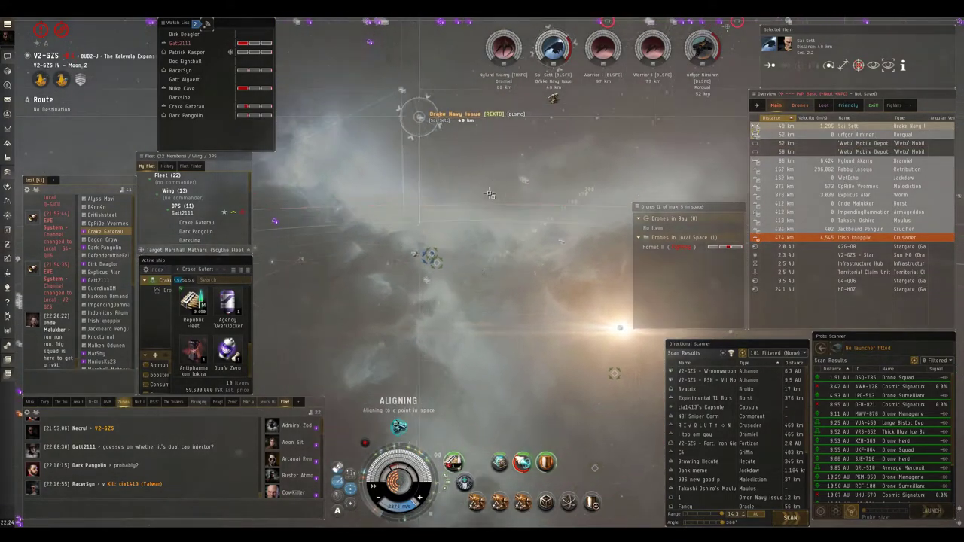
mouse_move(500, 186)
left_mouse_down()
mouse_move(512, 220)
mouse_move(535, 89)
left_mouse_up()
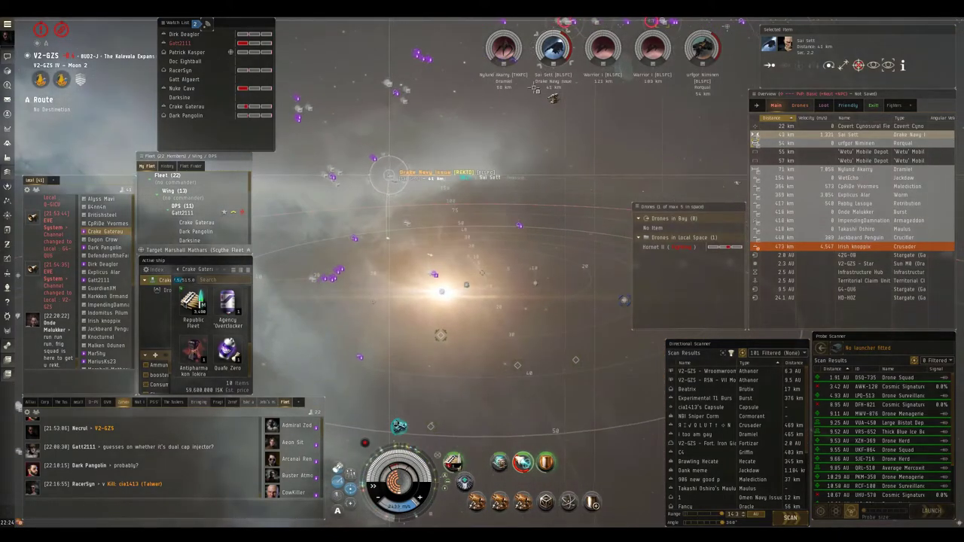
left_click_drag(509, 214, 499, 197)
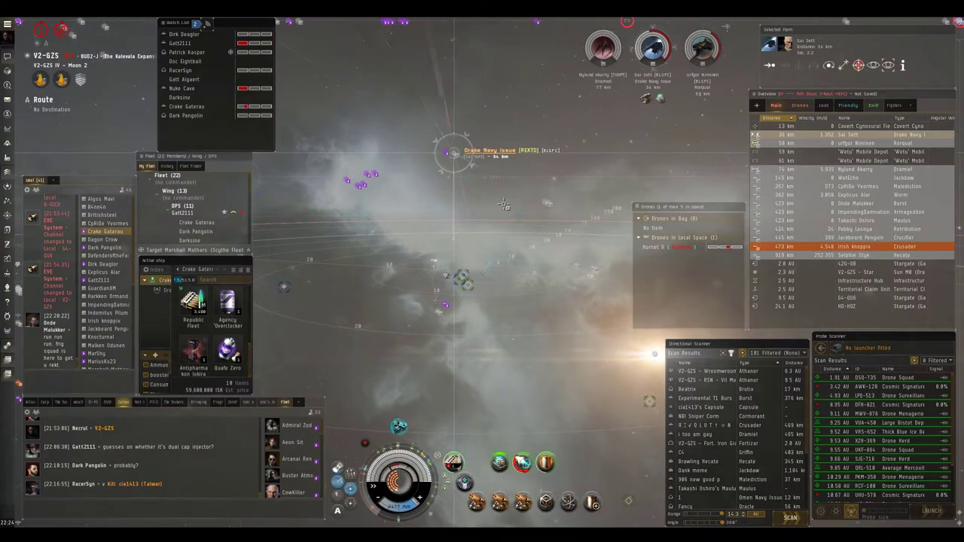
left_click_drag(503, 203, 511, 204)
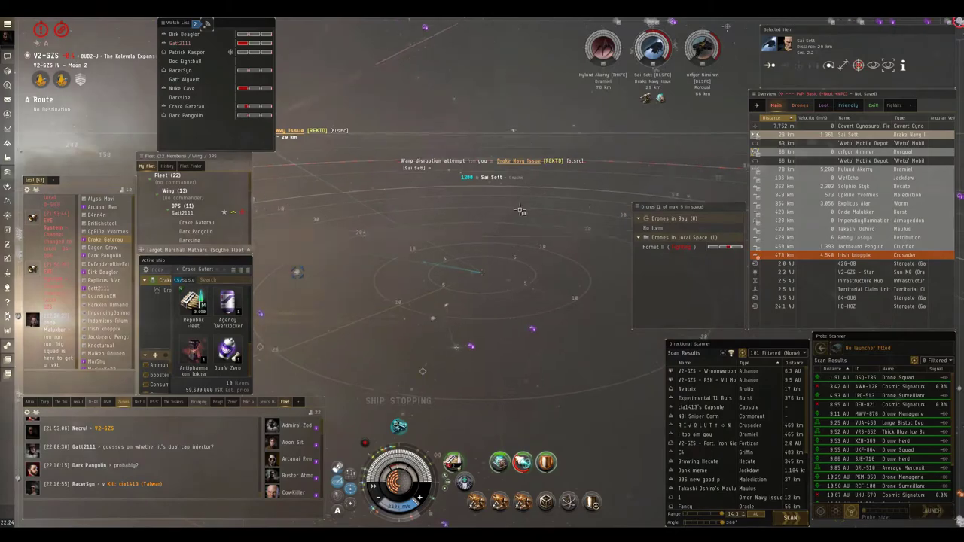
key("ctrl+space")
Step: Realign twice toward open space while circling the camera over the fleet fight
mouse_move(503, 197)
left_mouse_down()
mouse_move(544, 215)
mouse_move(528, 233)
mouse_move(512, 228)
left_mouse_up()
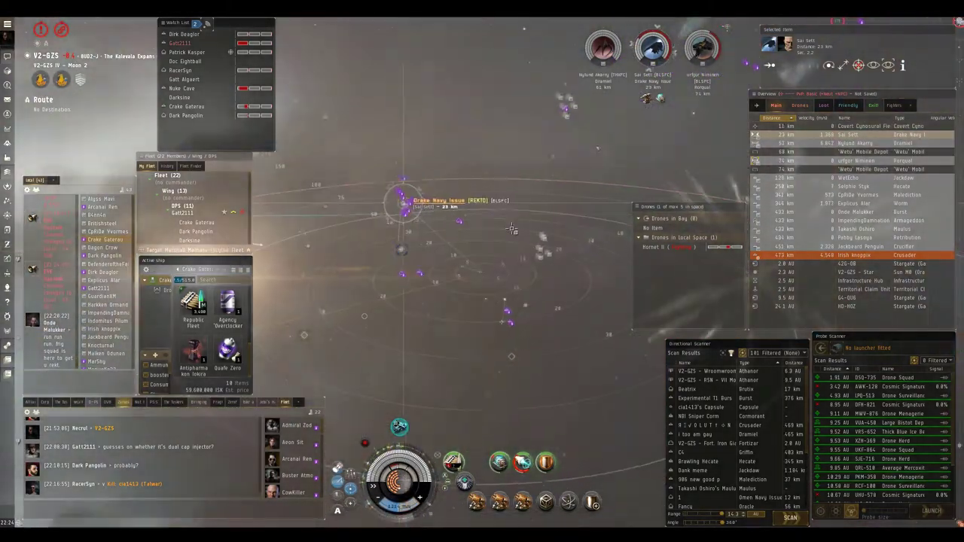
double_click(472, 213)
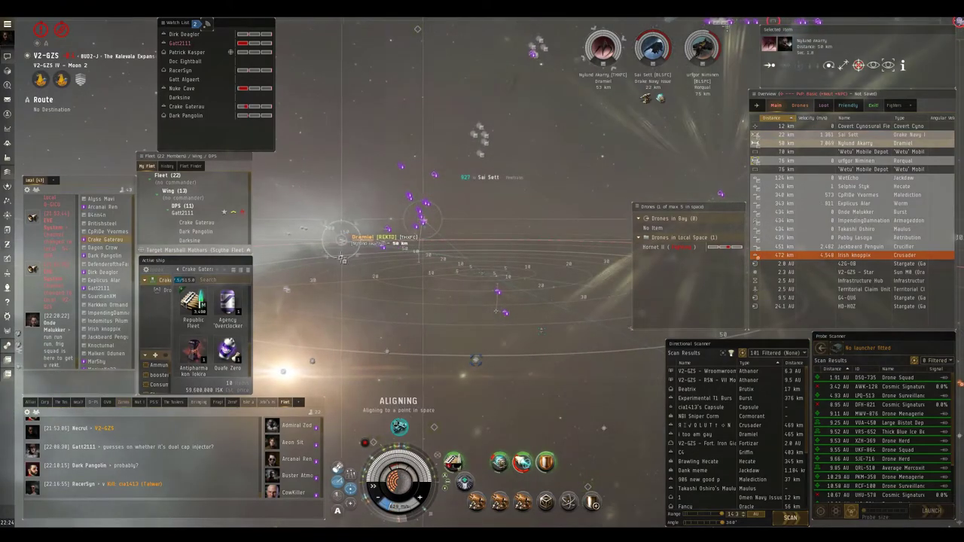
left_click_drag(563, 204, 493, 232)
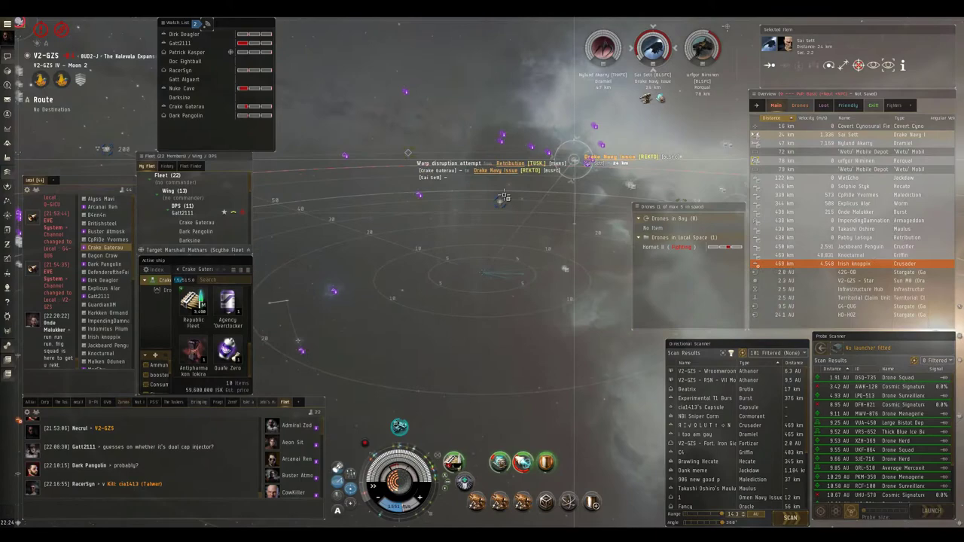
double_click(518, 223)
scroll(518, 223, "down", 5)
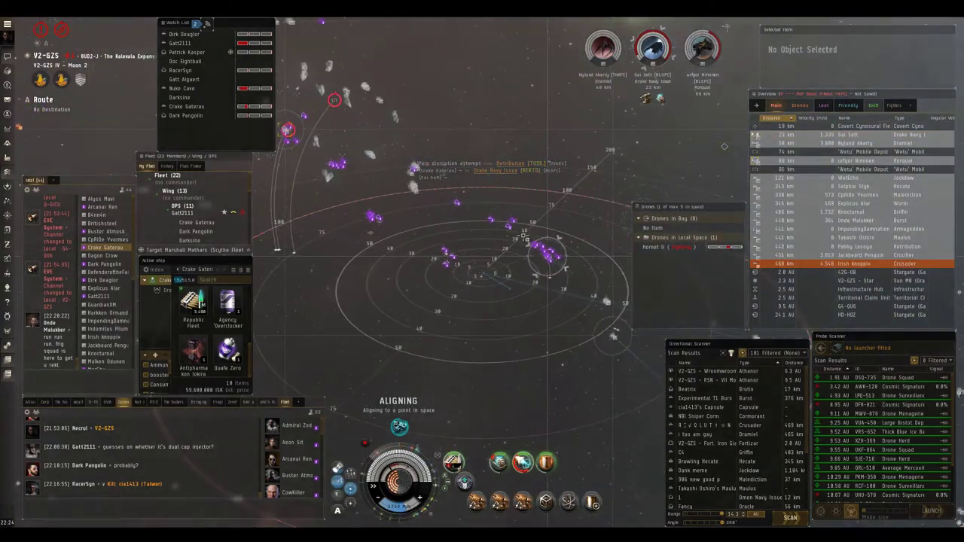
mouse_move(565, 324)
left_mouse_down()
mouse_move(469, 237)
mouse_move(512, 243)
mouse_move(521, 276)
left_mouse_up()
Step: Stop and target the enemy Burst, then realign through the fight
key("ctrl+space")
left_click(512, 242)
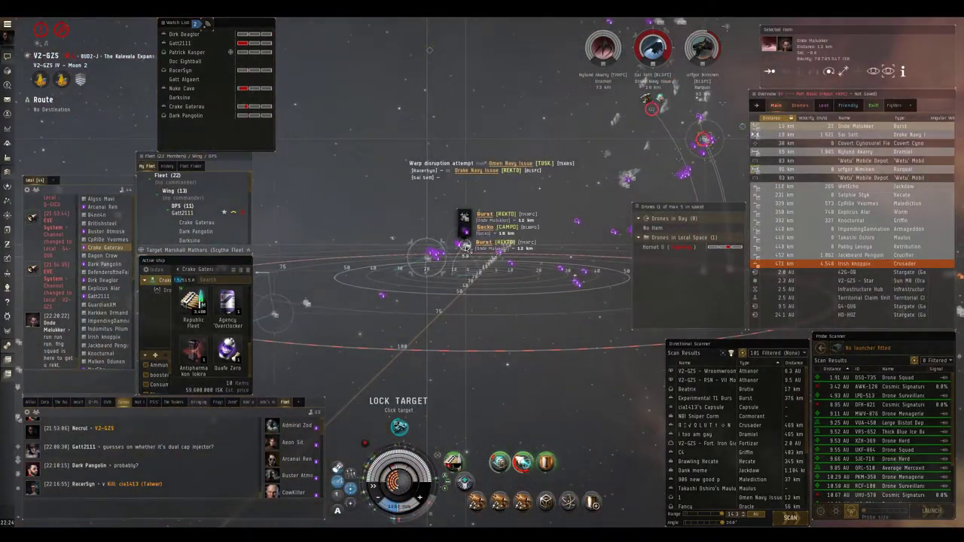
double_click(503, 294)
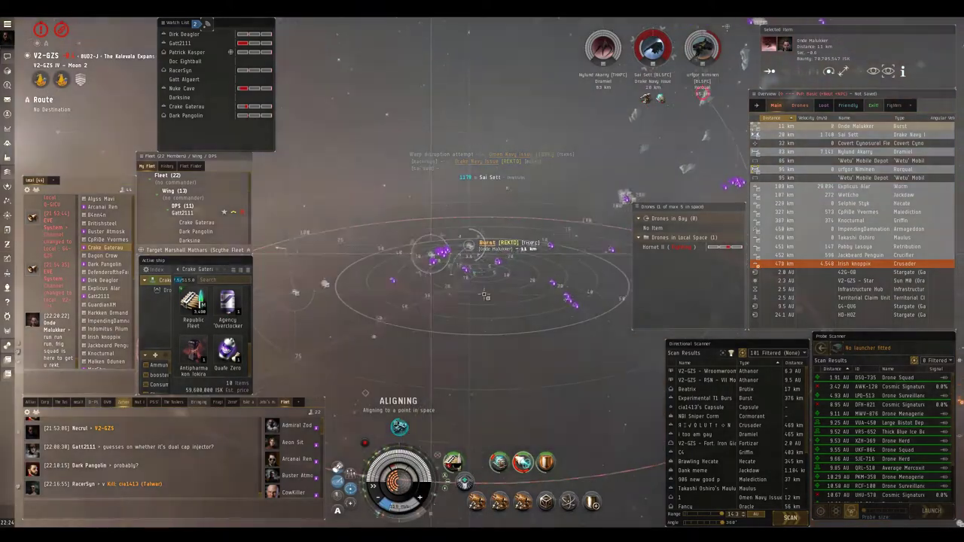
left_click_drag(506, 294, 497, 295)
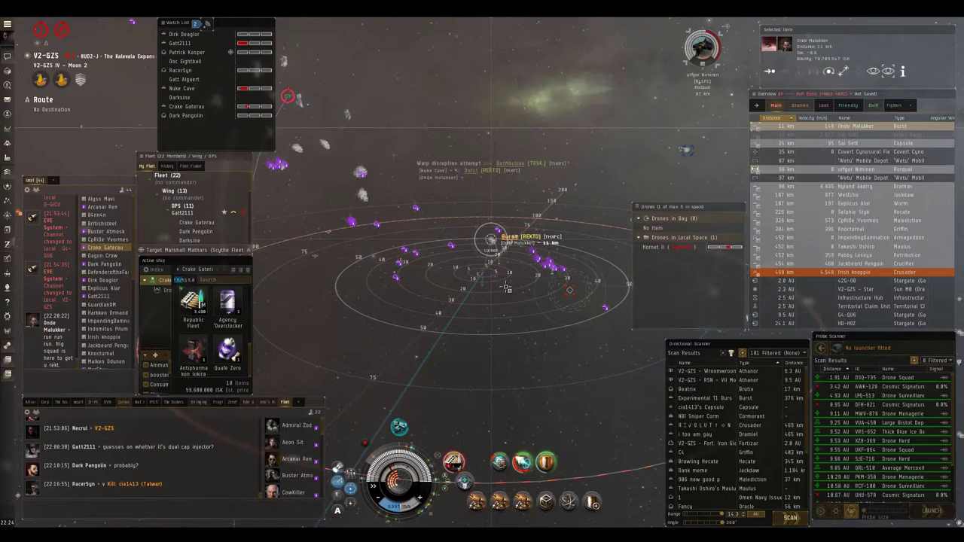
key("ctrl+space")
mouse_move(561, 205)
left_mouse_down()
mouse_move(508, 254)
mouse_move(479, 241)
left_mouse_up()
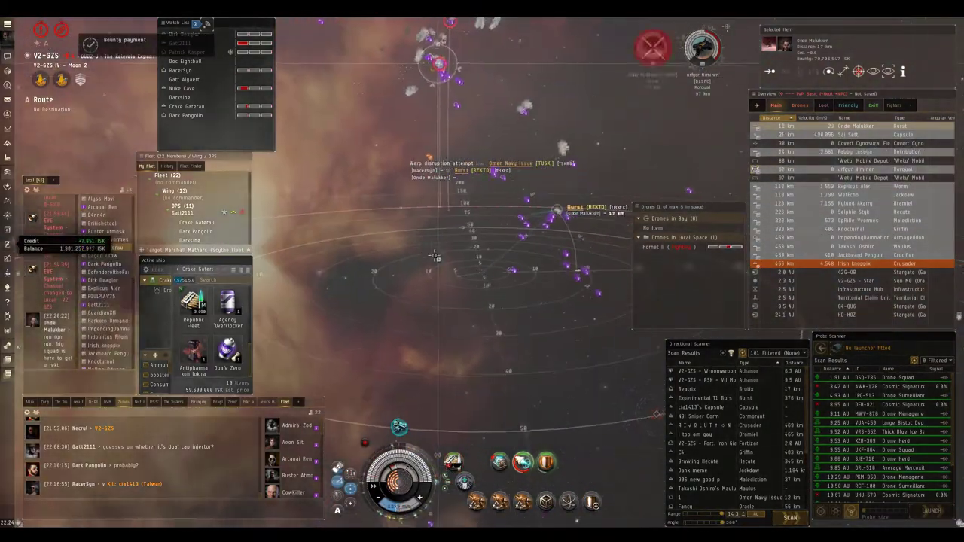
double_click(423, 223)
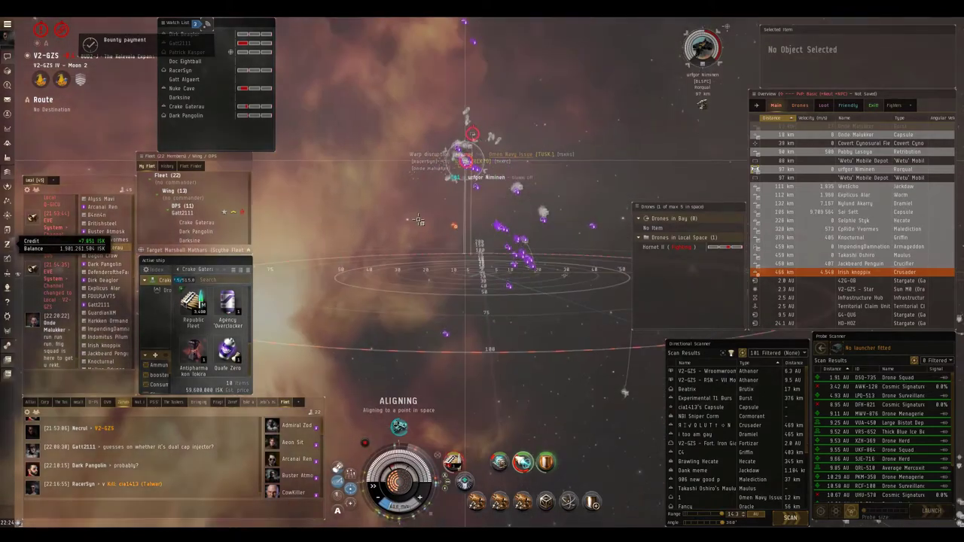
left_click_drag(423, 224, 728, 202)
Step: Lock the enemy Retribution and align toward another point in space
left_click(796, 143)
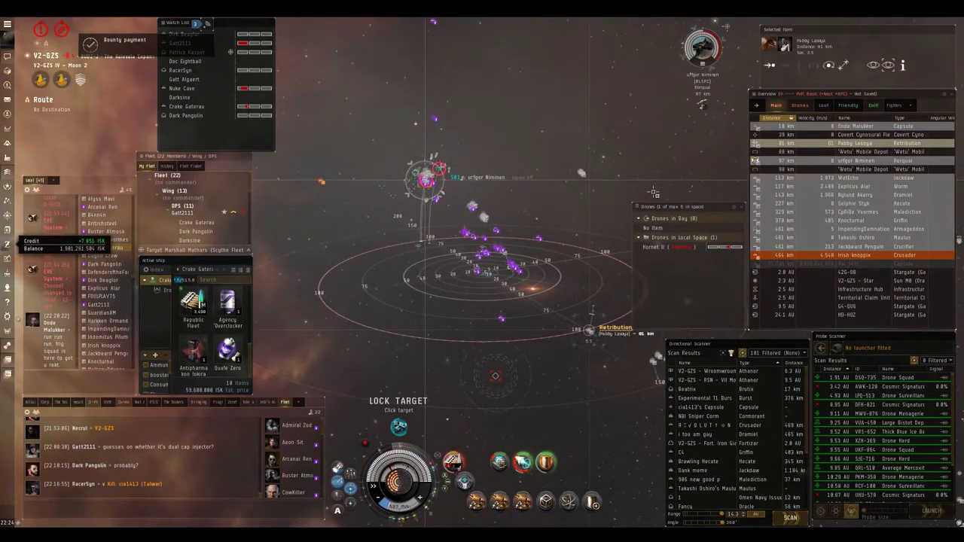
left_click_drag(482, 241, 520, 203)
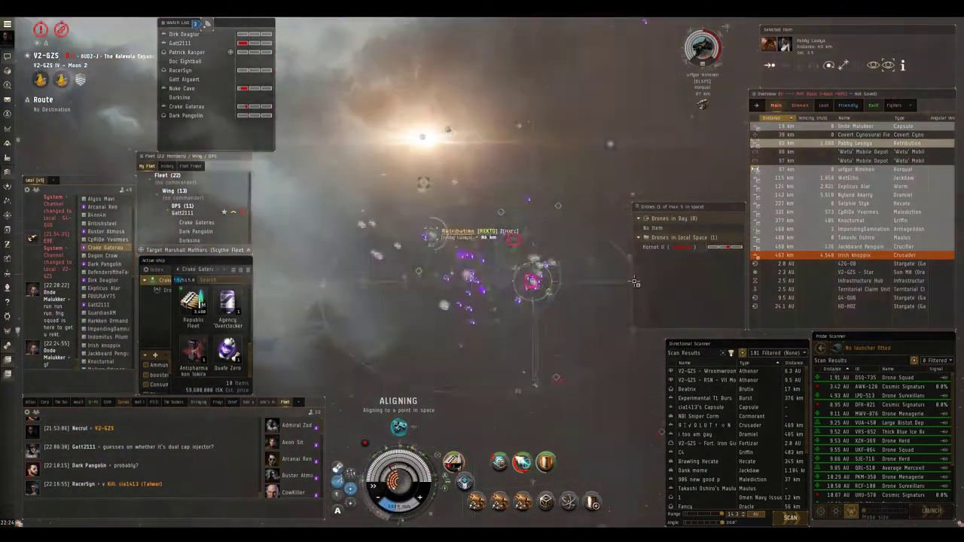
left_click_drag(573, 219, 363, 263)
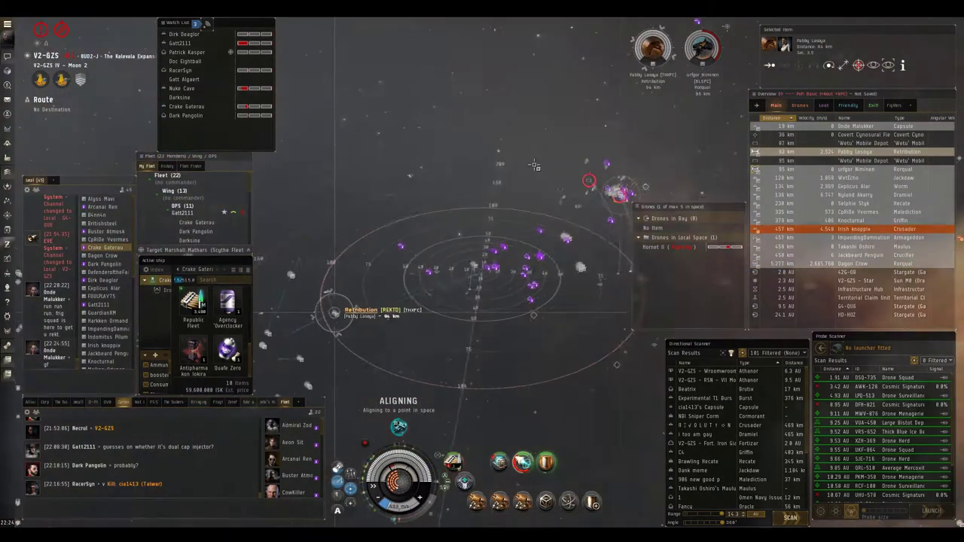
mouse_move(376, 264)
left_mouse_down()
mouse_move(529, 139)
mouse_move(496, 158)
left_mouse_up()
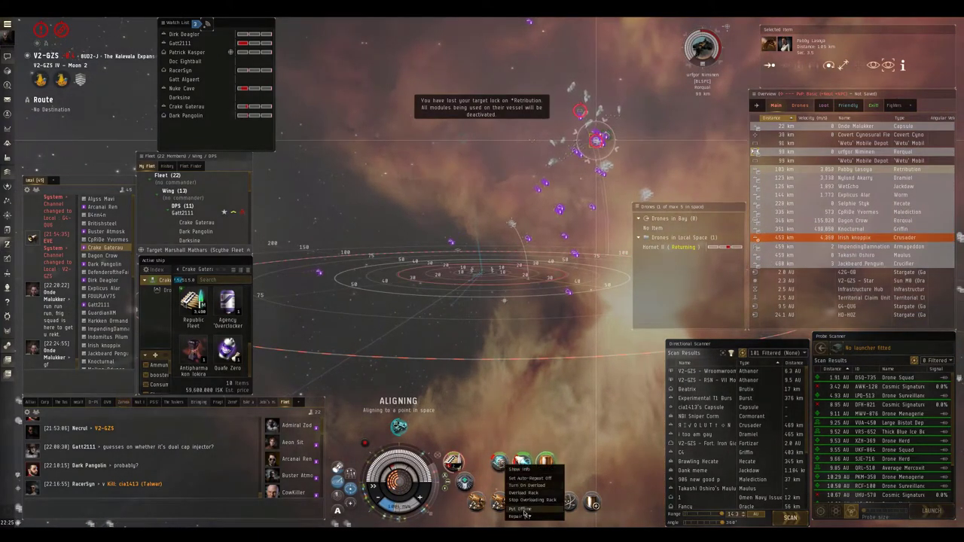
mouse_move(530, 379)
left_mouse_down()
mouse_move(427, 199)
mouse_move(452, 248)
left_mouse_up()
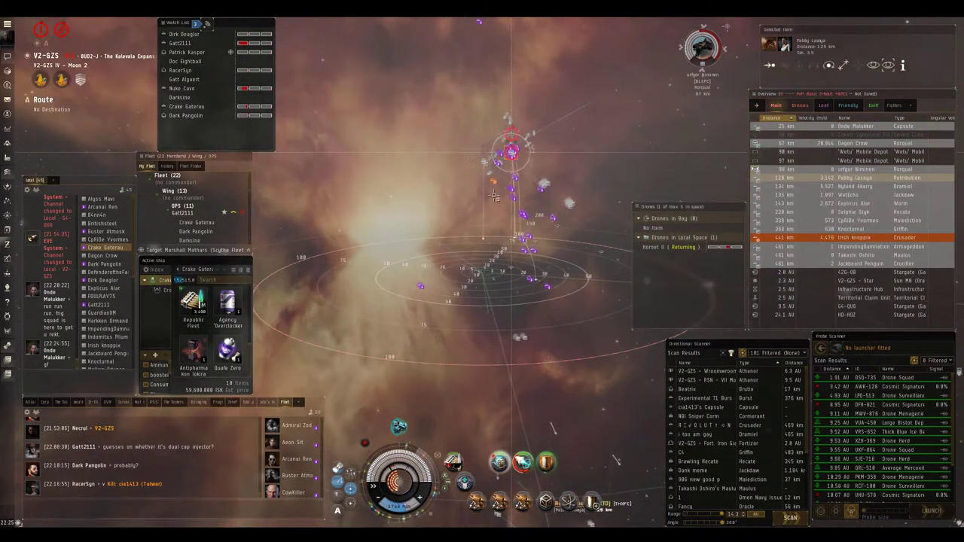
left_click_drag(494, 195, 480, 230)
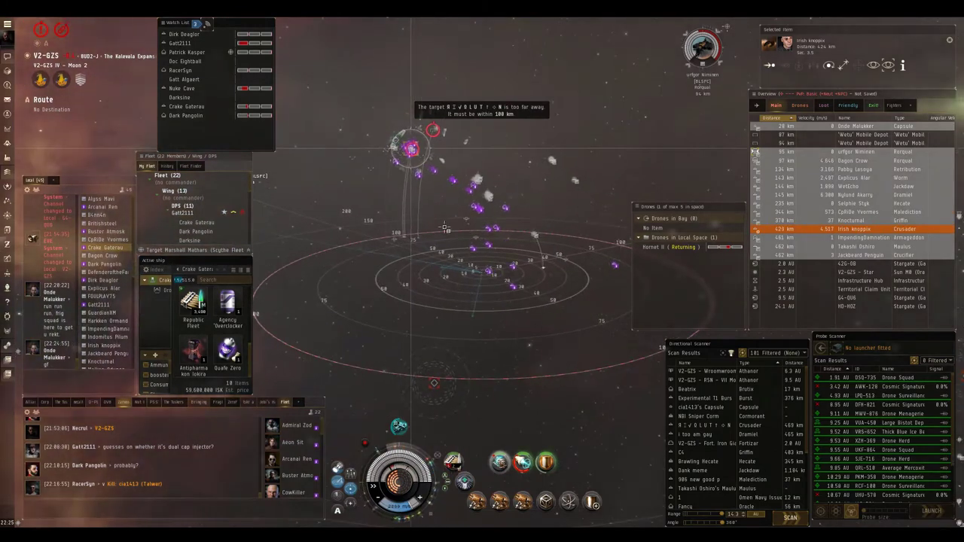
double_click(566, 224)
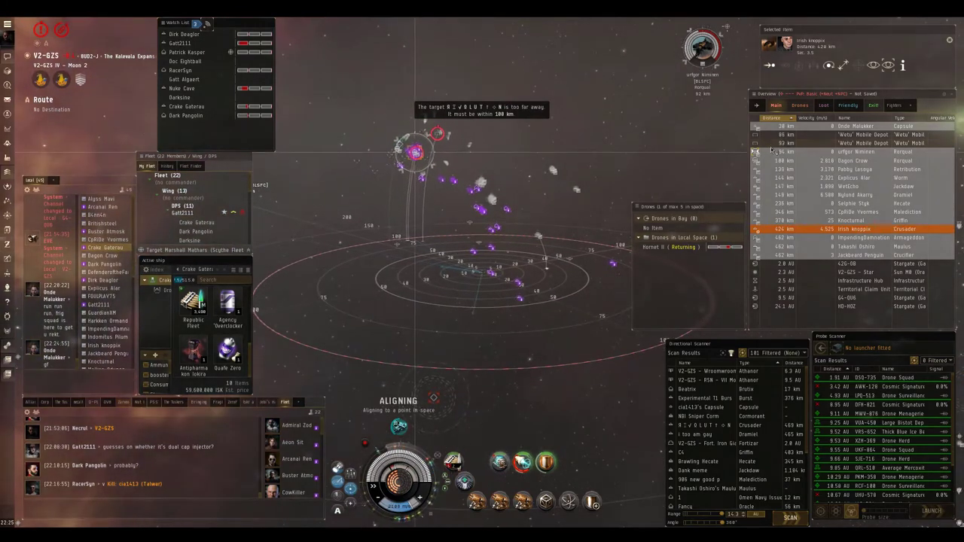
Step: Select the enemy pilot's escape capsule and try locking one of the Rorquals
left_click(796, 130)
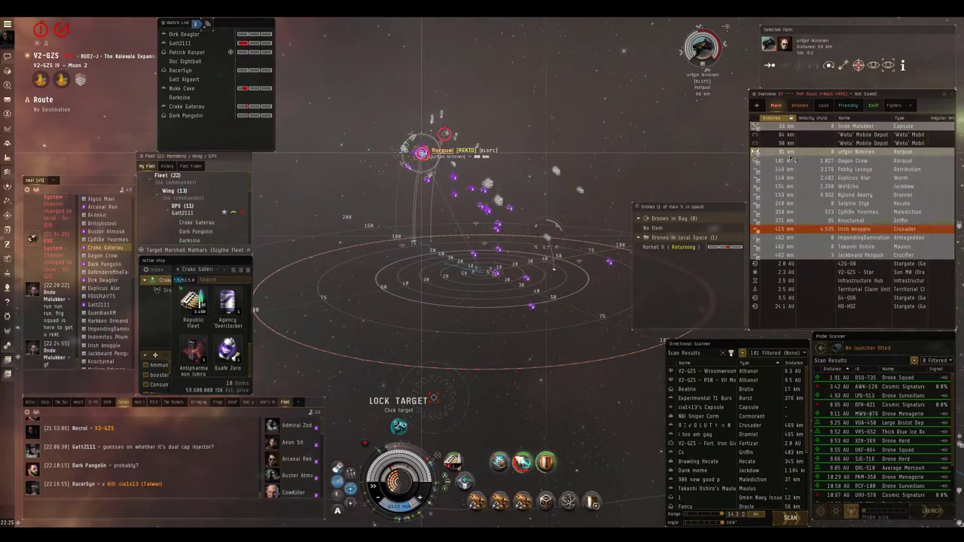
left_click(782, 162, "ctrl")
left_click_drag(489, 226, 458, 228)
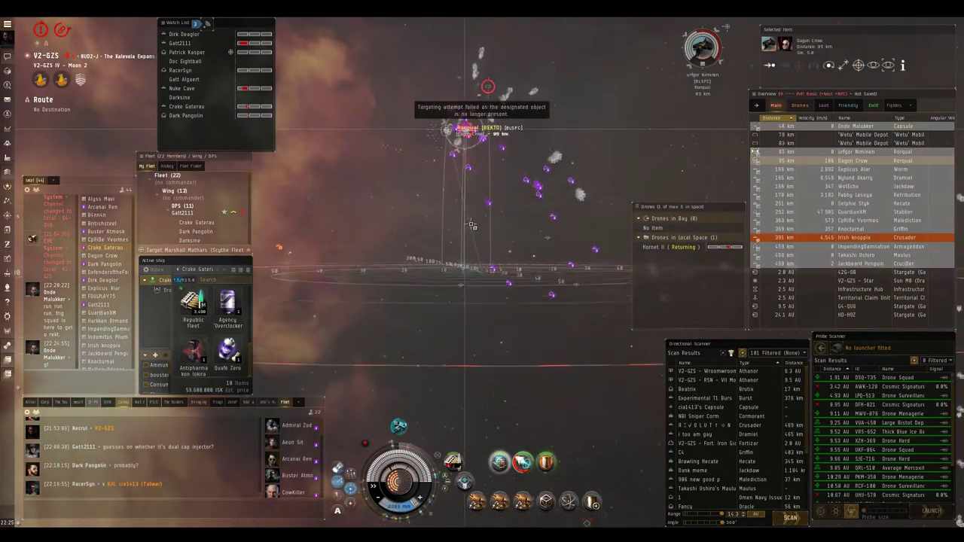
double_click(485, 229)
left_click_drag(485, 228, 467, 217)
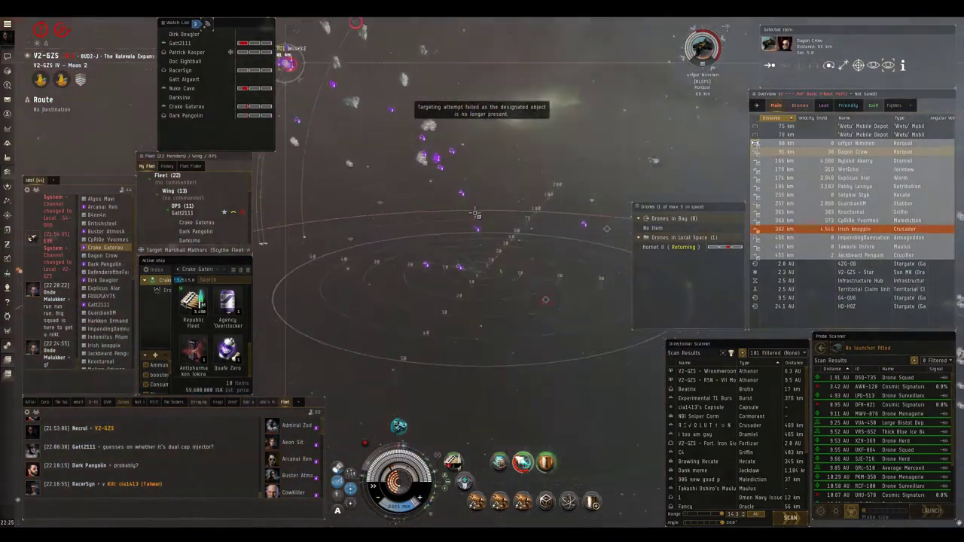
Step: Lock the Caldari destroyer wreck and align toward it
double_click(466, 217)
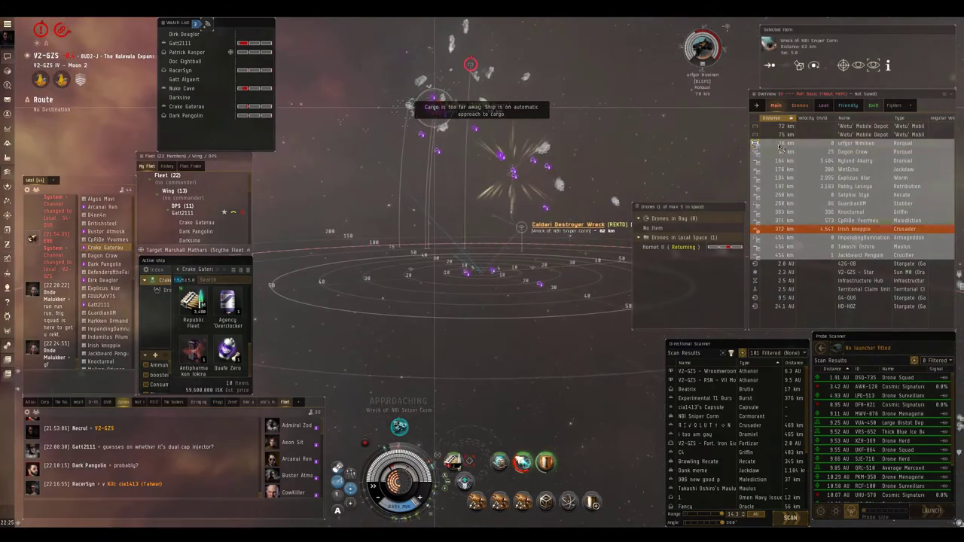
left_click(521, 226, "ctrl")
left_click_drag(521, 226, 512, 192)
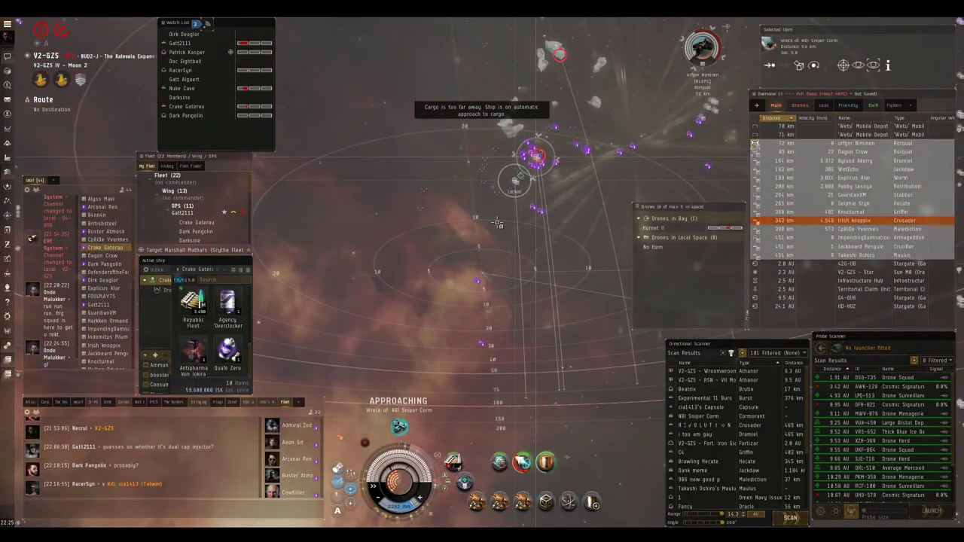
double_click(501, 178)
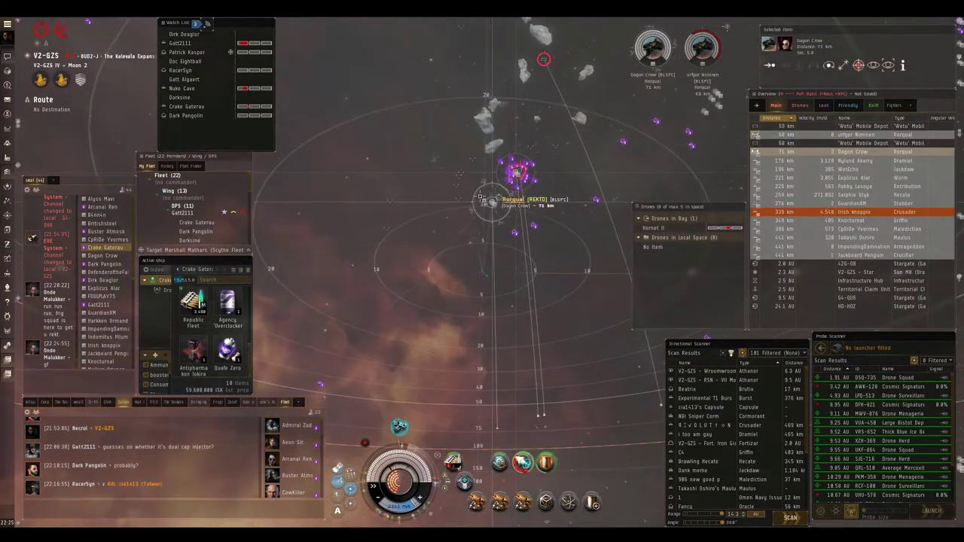
Step: Close to about 20–30 km of the Rorquals, aligning and stopping twice while tracking them
mouse_move(482, 198)
left_mouse_down()
mouse_move(499, 220)
mouse_move(485, 199)
left_mouse_up()
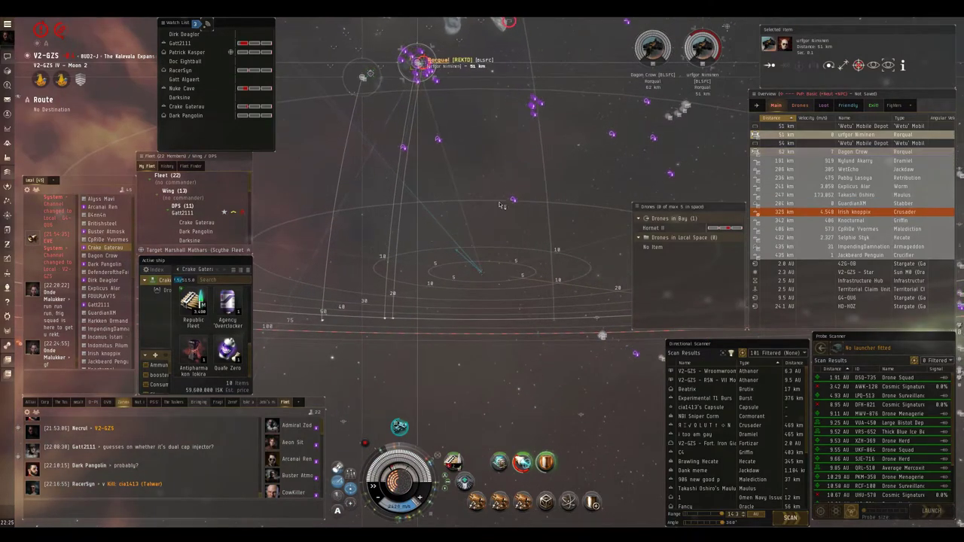
scroll(476, 195, "down", 5)
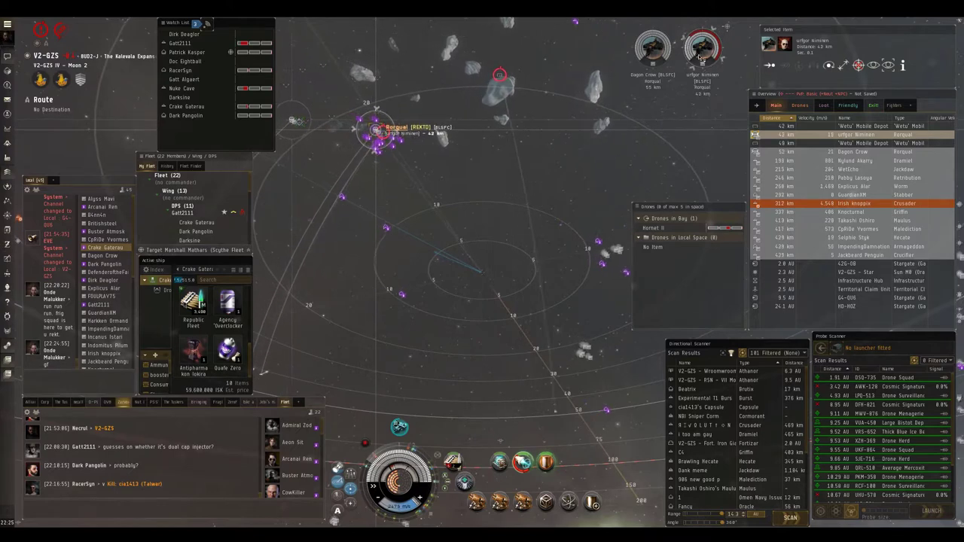
left_click_drag(571, 182, 464, 202)
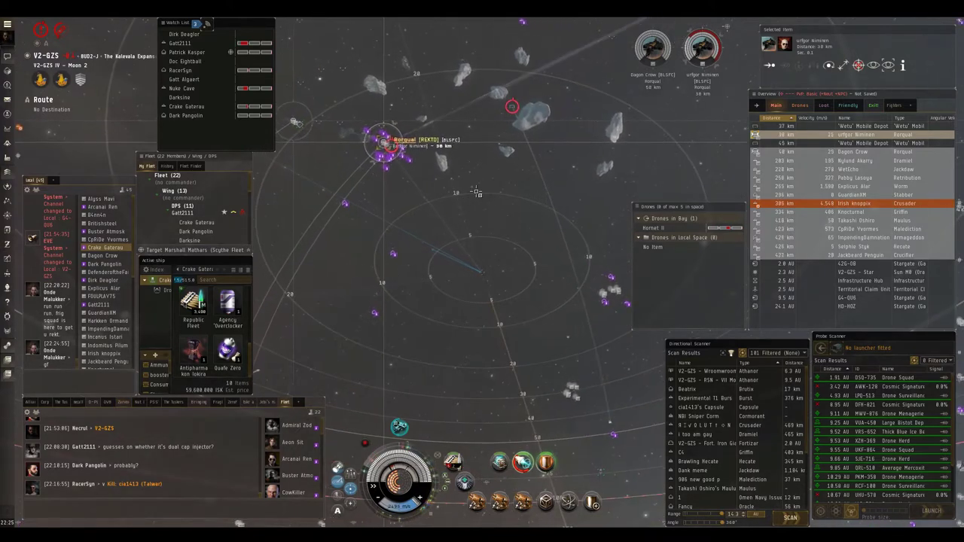
double_click(458, 190)
left_click_drag(459, 190, 512, 223)
key("ctrl+space")
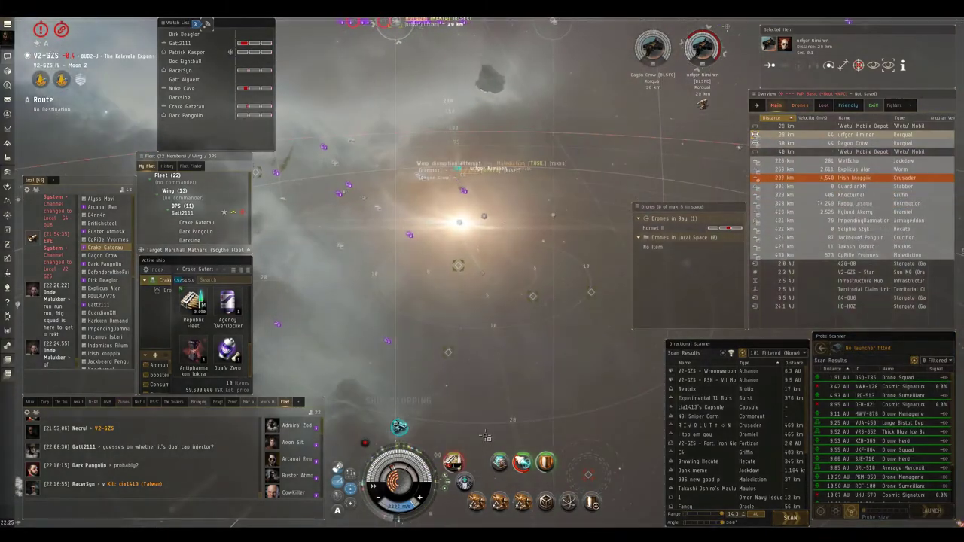
double_click(459, 222)
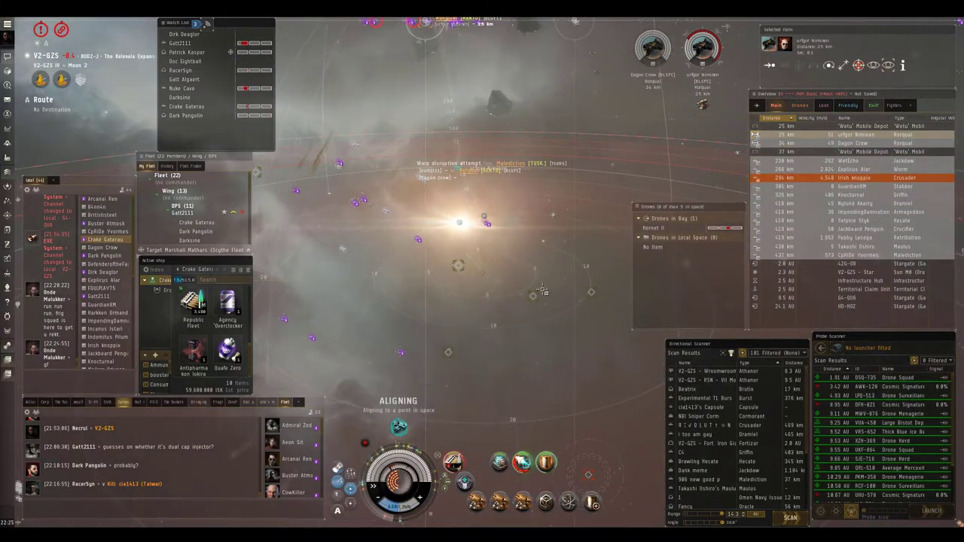
mouse_move(459, 222)
left_mouse_down()
mouse_move(533, 198)
mouse_move(489, 162)
left_mouse_up()
key("ctrl+space")
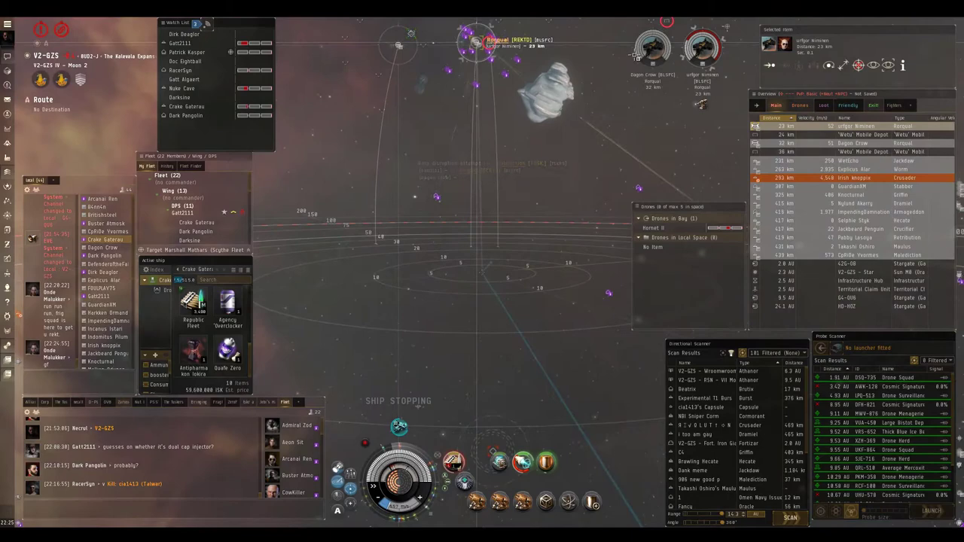
left_click_drag(440, 182, 408, 163)
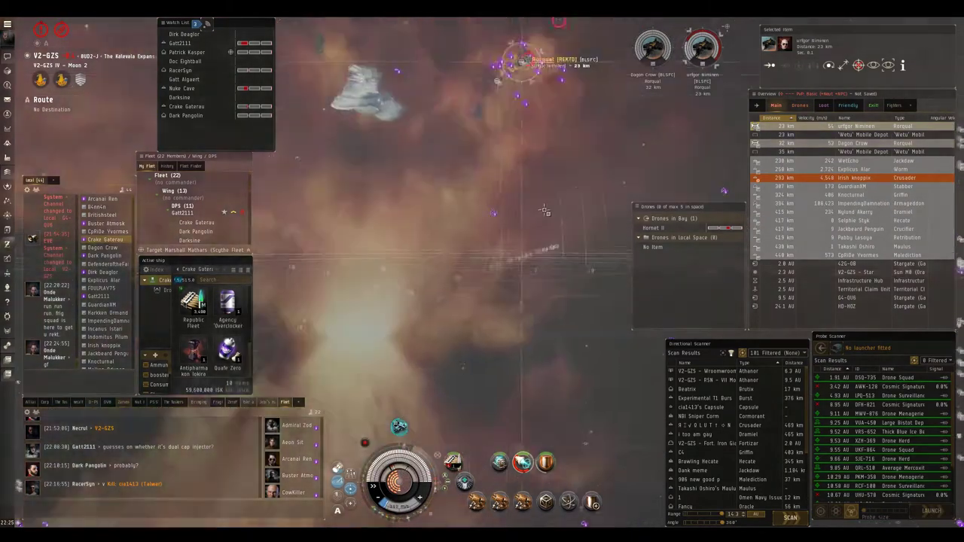
mouse_move(639, 141)
left_mouse_down()
mouse_move(539, 187)
mouse_move(535, 220)
mouse_move(506, 188)
left_mouse_up()
Step: Select the second enemy Rorqual and keep aligning through space
left_click(804, 150)
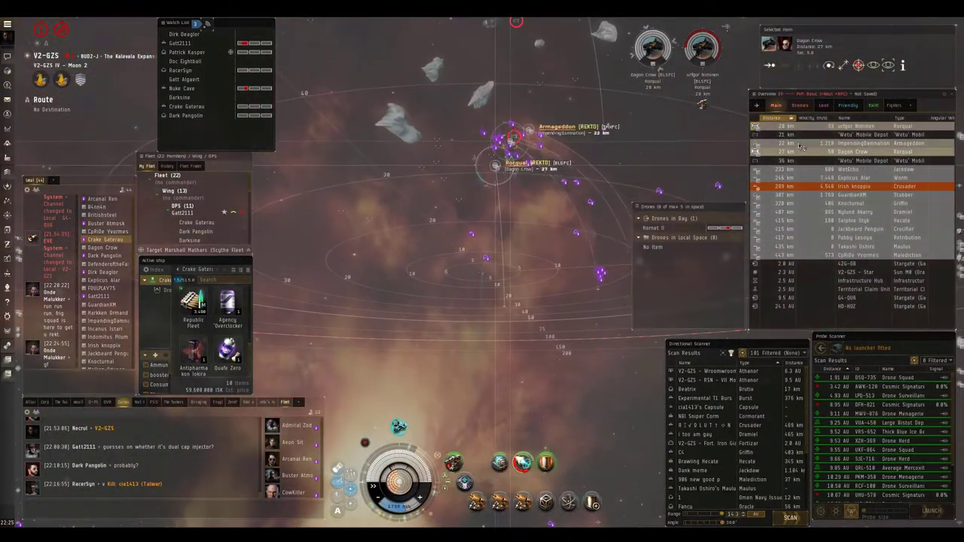
left_click_drag(512, 297, 511, 203)
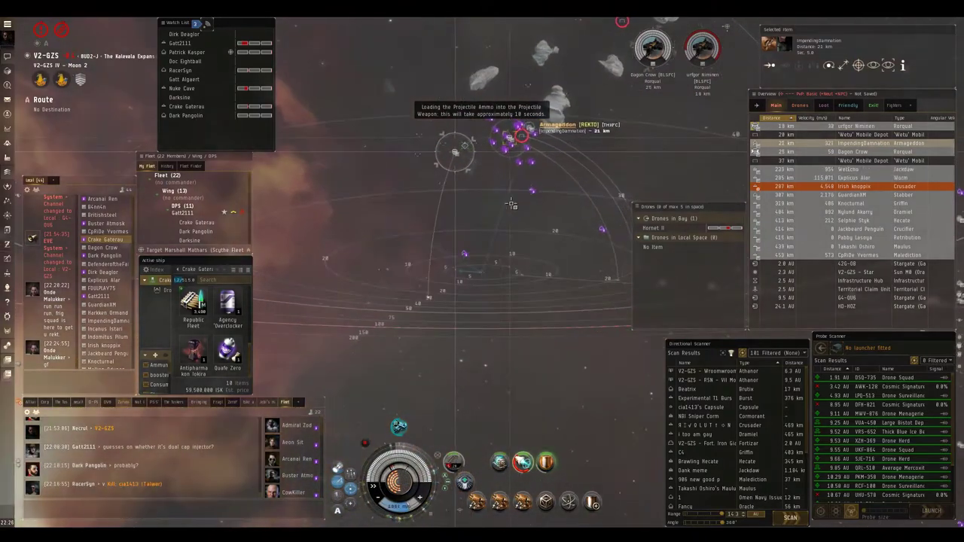
mouse_move(621, 95)
left_mouse_down()
mouse_move(494, 225)
mouse_move(527, 301)
left_mouse_up()
double_click(452, 218)
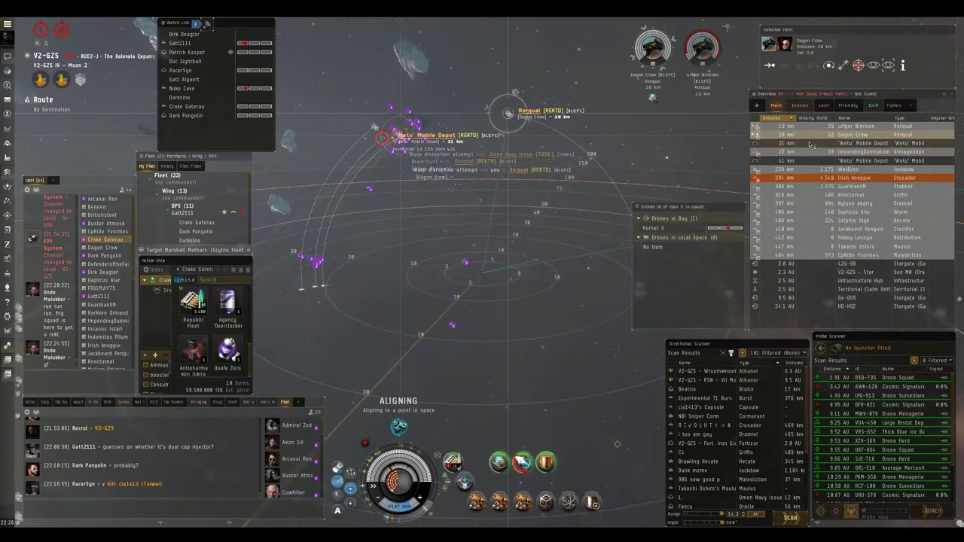
double_click(497, 225)
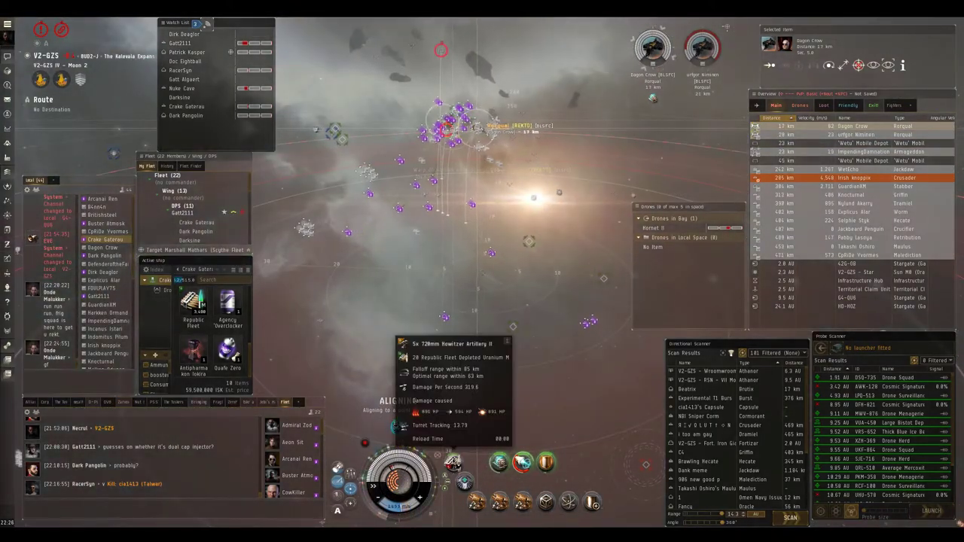
Step: Reload the artillery with fresh ammo and make the Armageddon the current target
right_click(452, 461)
left_click(490, 453)
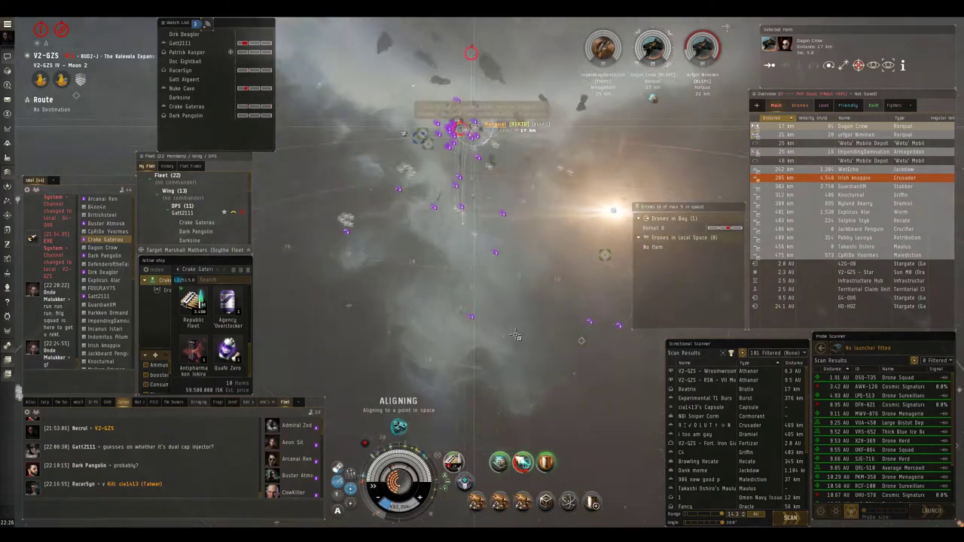
left_click(783, 152)
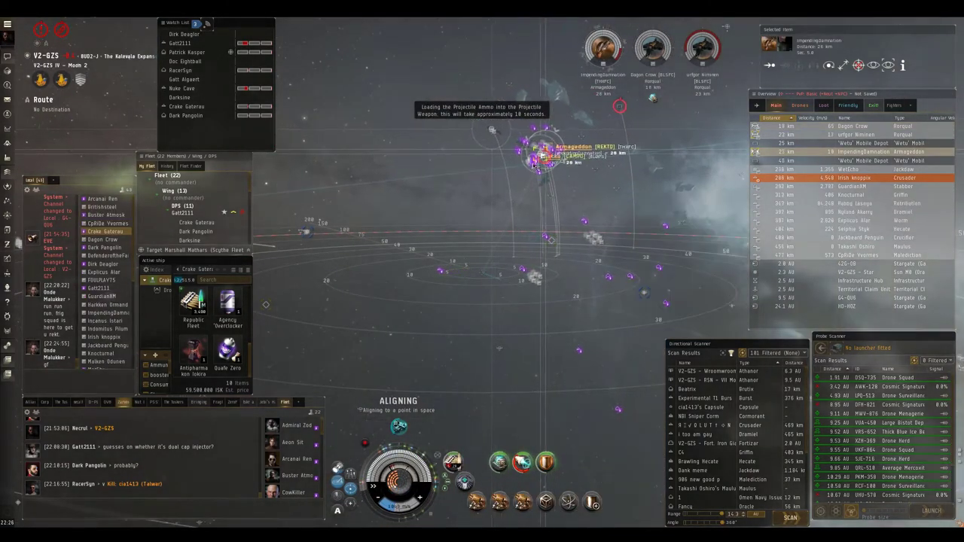
left_click_drag(626, 228, 576, 200)
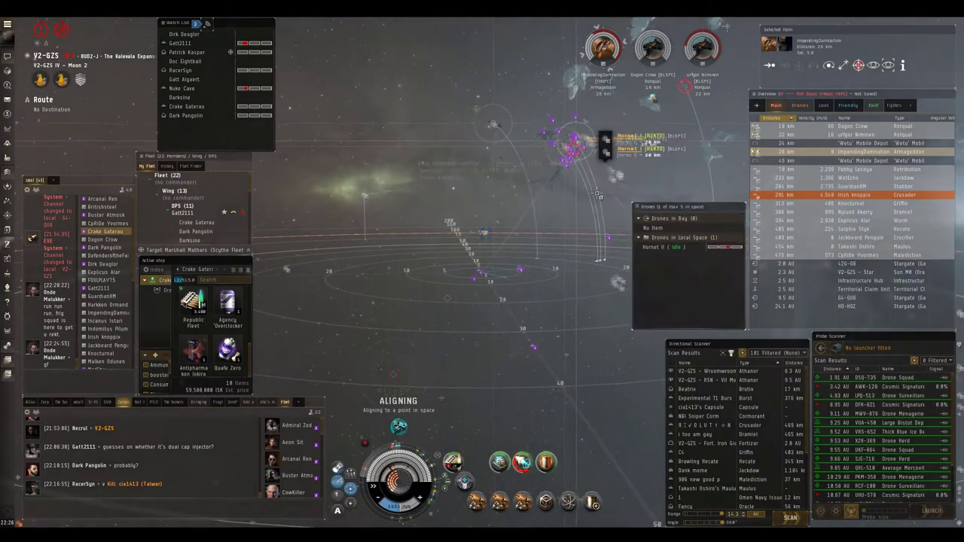
mouse_move(608, 172)
left_mouse_down()
mouse_move(485, 208)
mouse_move(481, 217)
mouse_move(527, 172)
mouse_move(538, 188)
left_mouse_up()
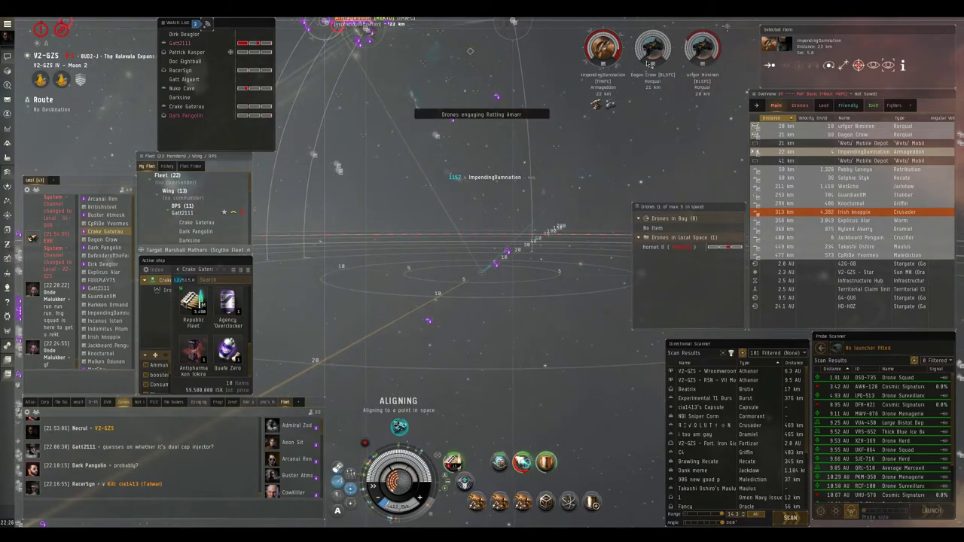
Step: Stop the ship and reframe the camera on the fight
left_click_drag(587, 170, 527, 188)
key("ctrl+space")
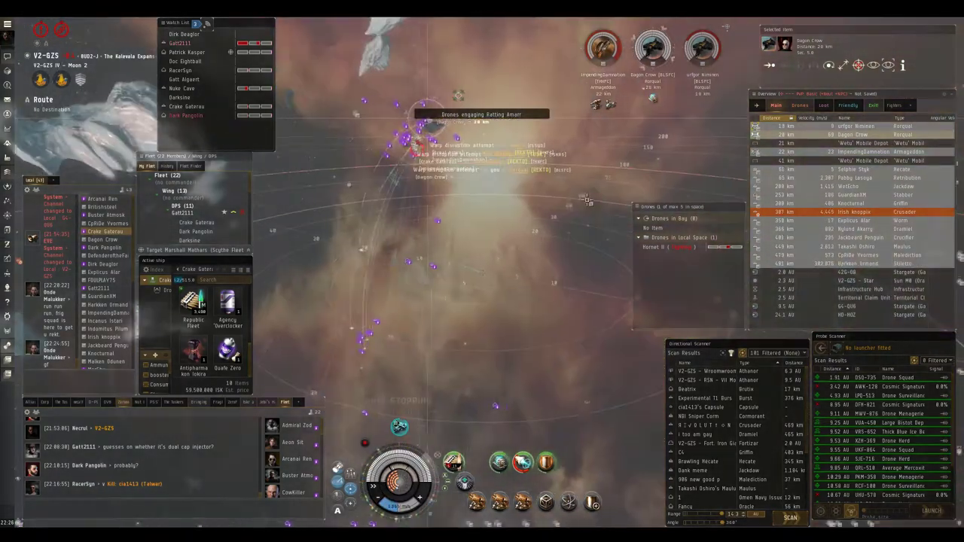
mouse_move(489, 226)
left_mouse_down()
mouse_move(551, 229)
mouse_move(614, 145)
left_mouse_up()
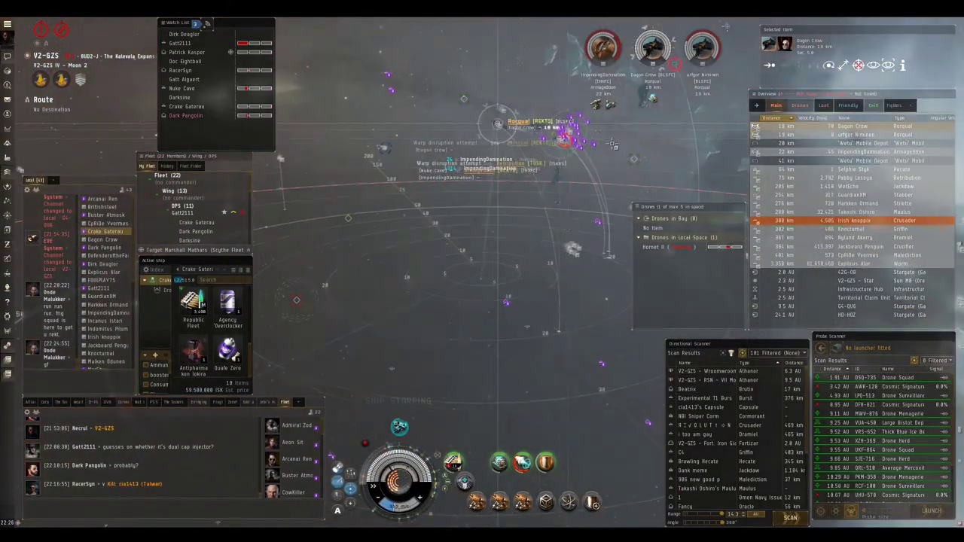
mouse_move(516, 233)
left_mouse_down()
mouse_move(483, 228)
mouse_move(506, 229)
mouse_move(550, 208)
mouse_move(527, 201)
left_mouse_up()
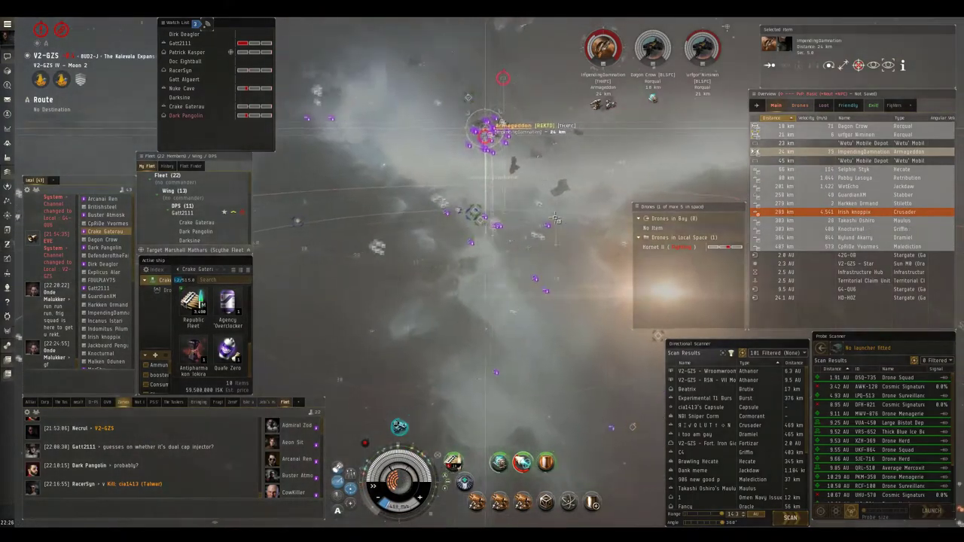
Step: Select the Retribution roughly 60 km away and head toward it
double_click(587, 254)
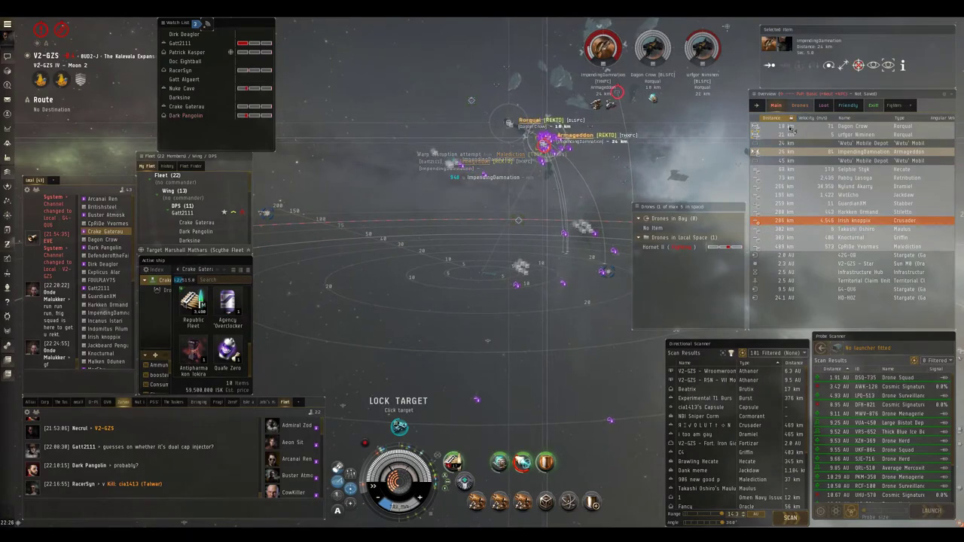
left_click(788, 170)
double_click(491, 216)
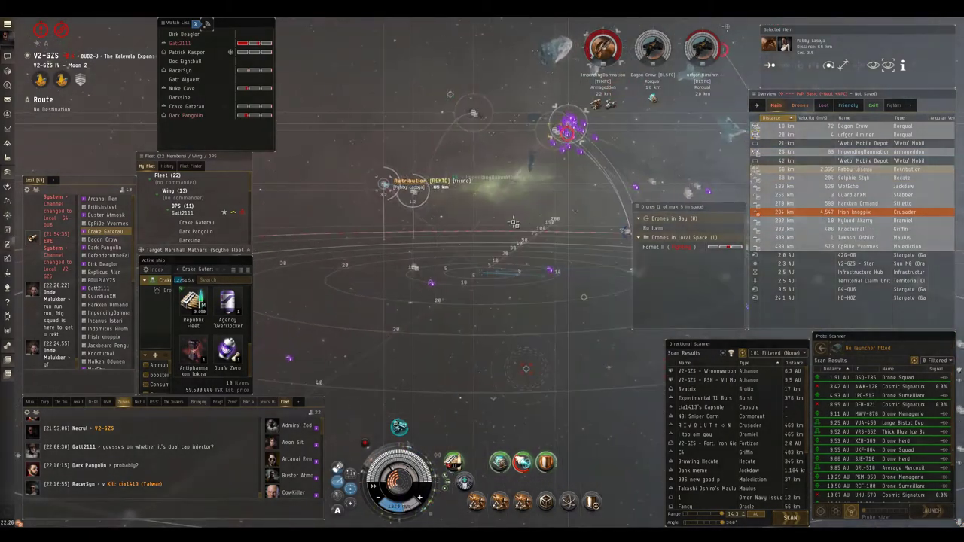
left_click_drag(512, 219, 475, 220)
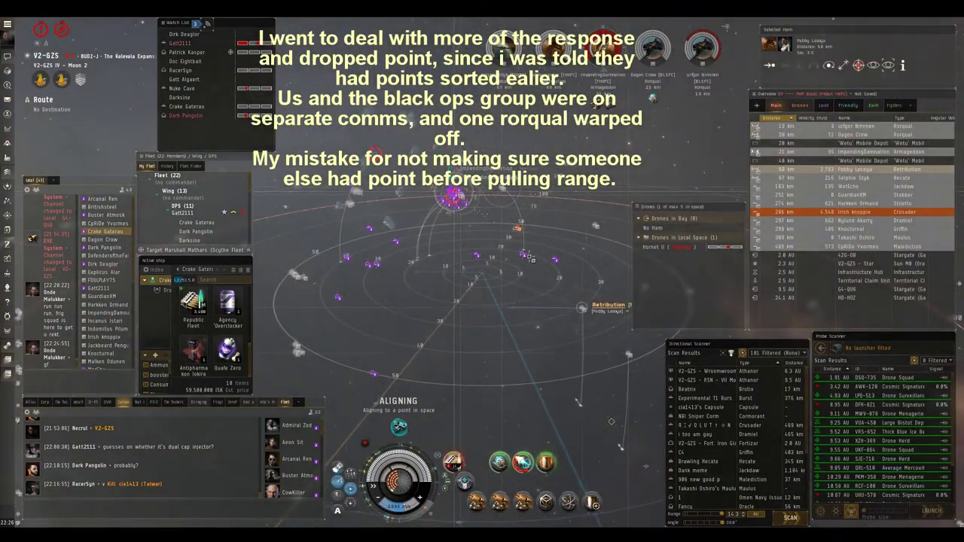
Step: Keep aligning after the Retribution while tracking it and a Rorqual warping away
left_click_drag(561, 301, 399, 239)
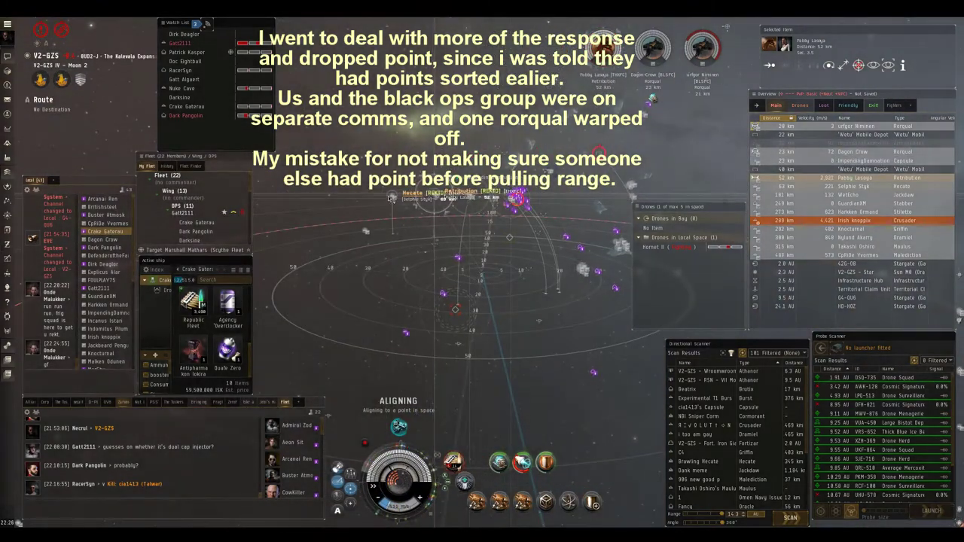
left_click_drag(392, 198, 388, 217)
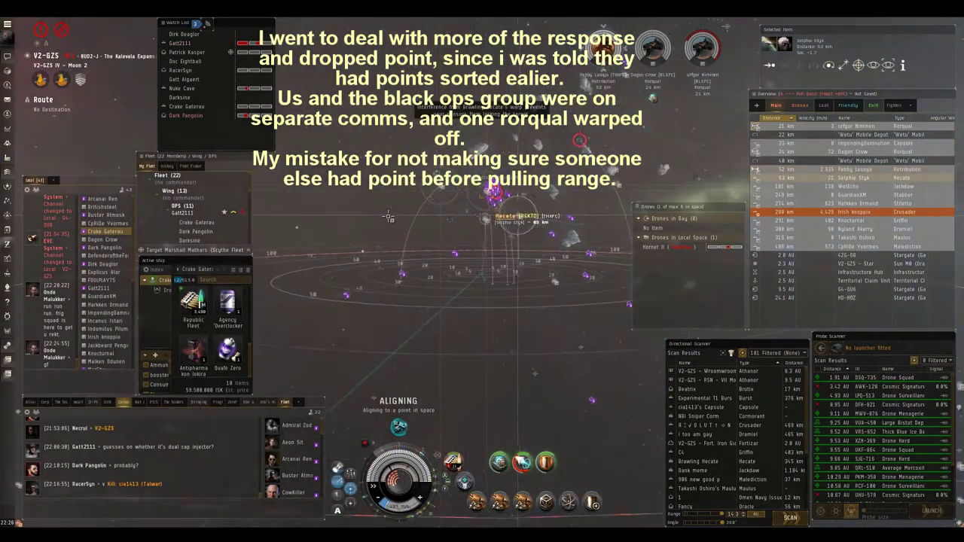
left_click_drag(502, 239, 488, 235)
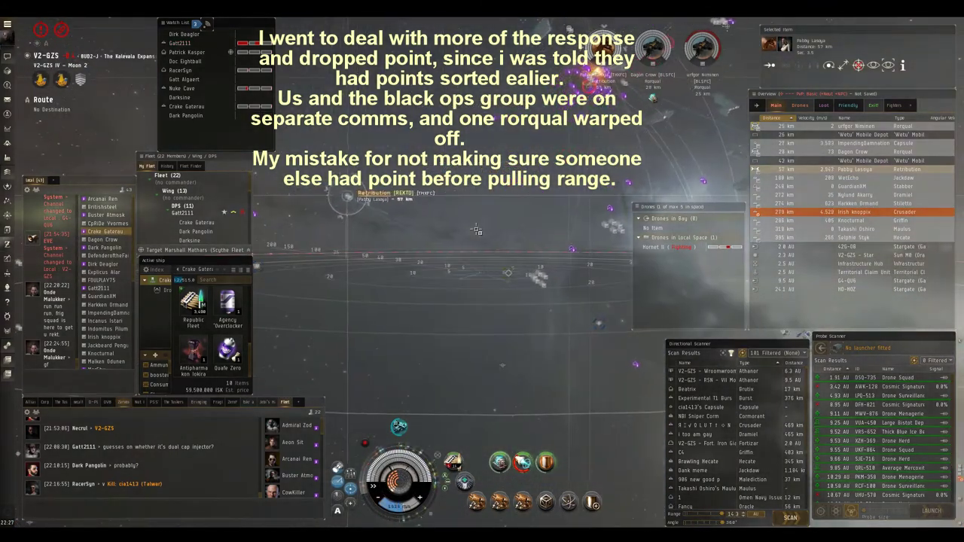
double_click(477, 229)
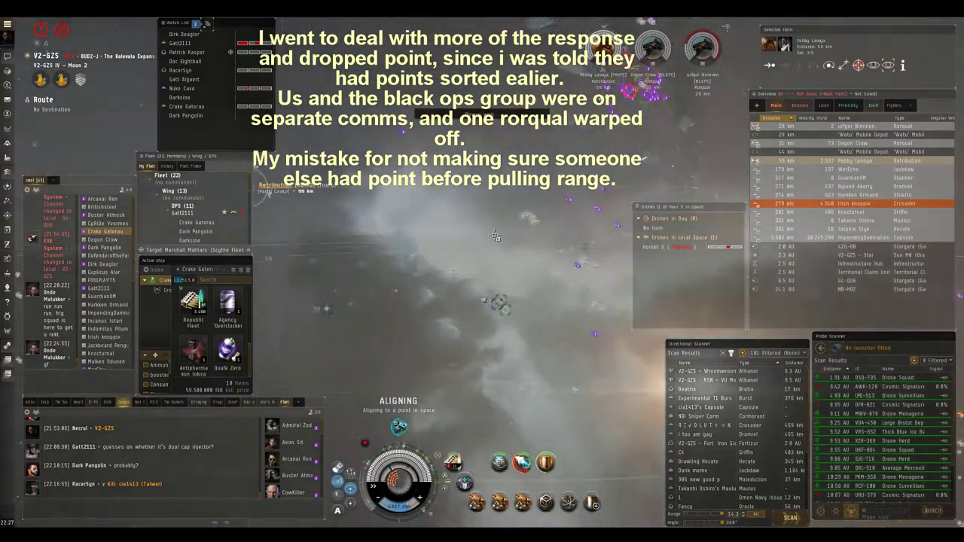
mouse_move(503, 220)
left_mouse_down()
mouse_move(485, 228)
mouse_move(555, 198)
left_mouse_up()
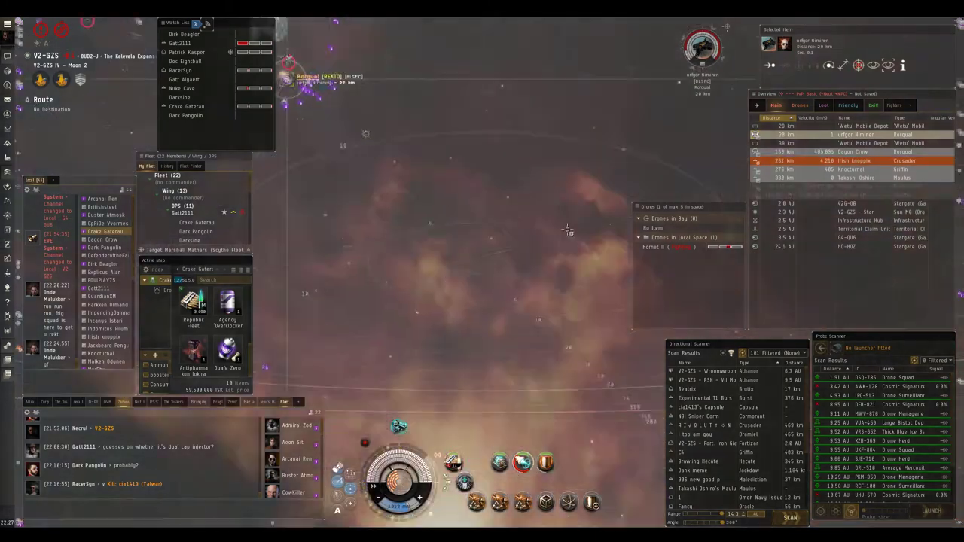
Step: Swing the camera to the remaining Rorqual and stop the ship about 18 km away
left_click_drag(568, 230, 527, 213)
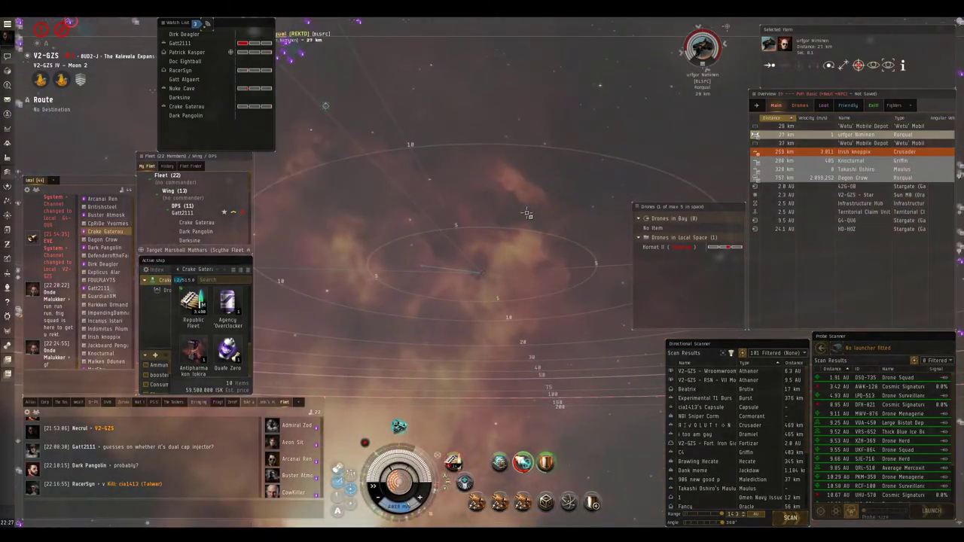
mouse_move(623, 181)
left_mouse_down()
mouse_move(519, 198)
mouse_move(453, 223)
mouse_move(464, 224)
left_mouse_up()
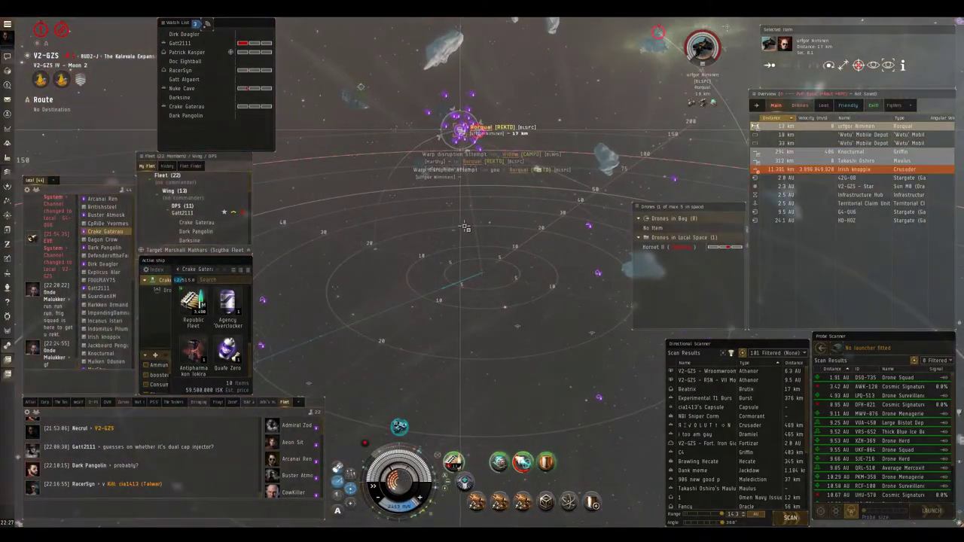
left_click_drag(464, 225, 499, 202)
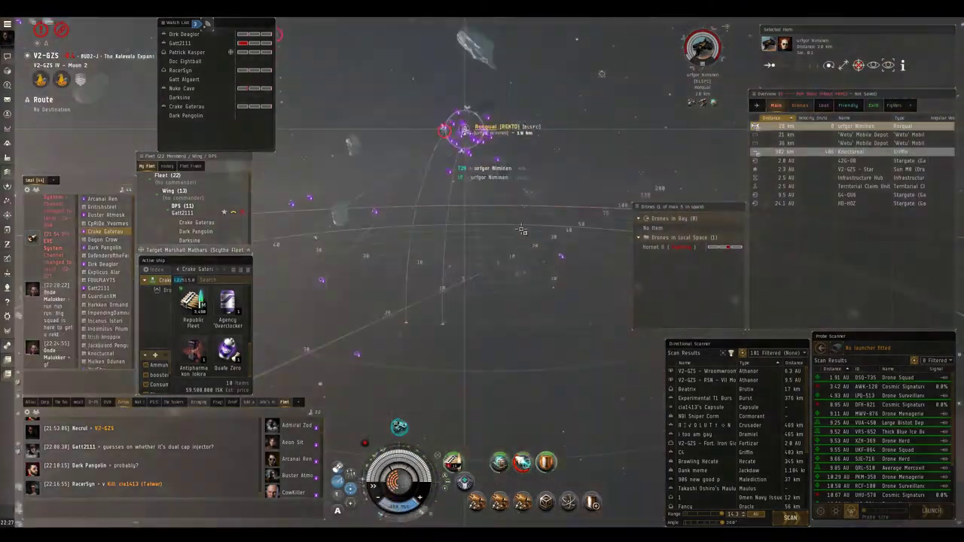
mouse_move(455, 265)
left_mouse_down()
mouse_move(512, 199)
mouse_move(491, 172)
mouse_move(563, 184)
mouse_move(580, 280)
mouse_move(544, 283)
left_mouse_up()
key("ctrl+space")
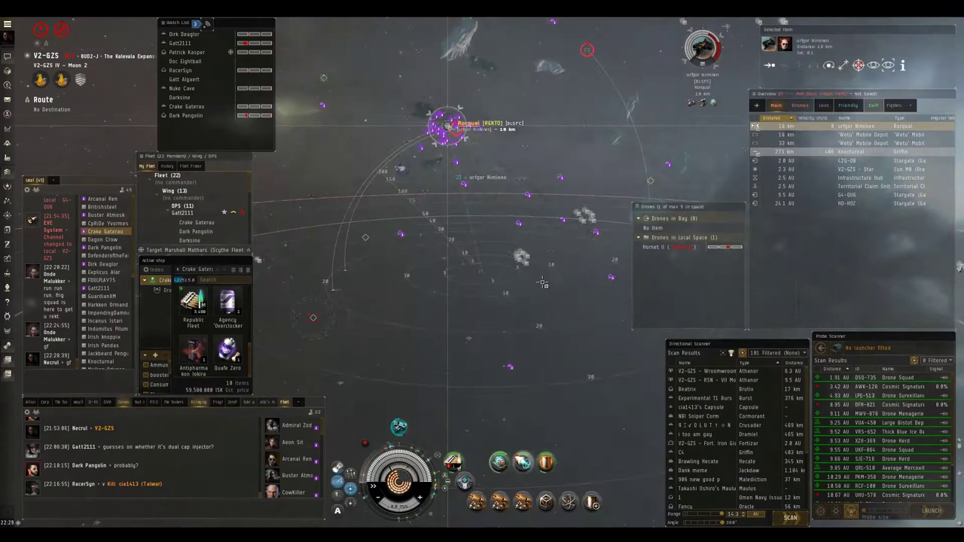
left_click_drag(483, 312, 506, 314)
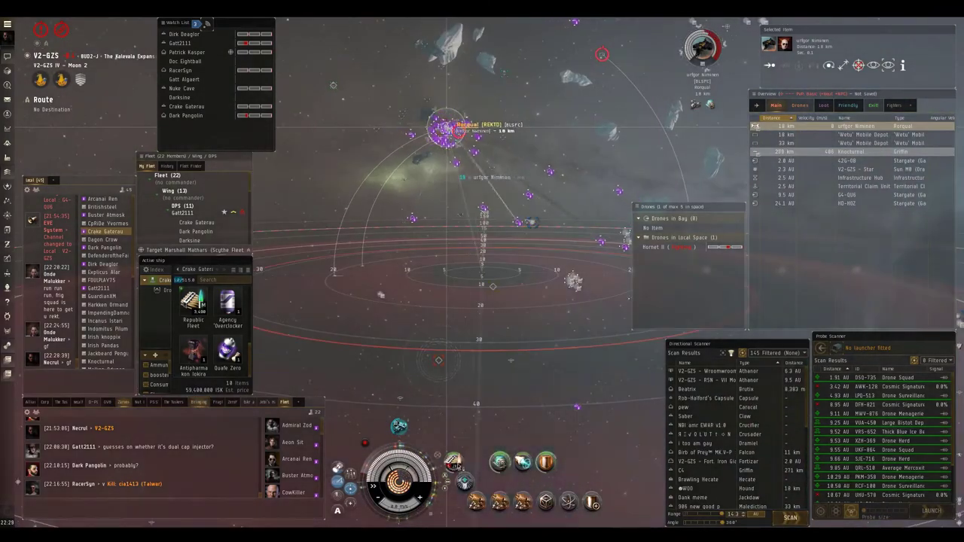
left_click_drag(512, 351, 508, 281)
left_click_drag(458, 227, 514, 248)
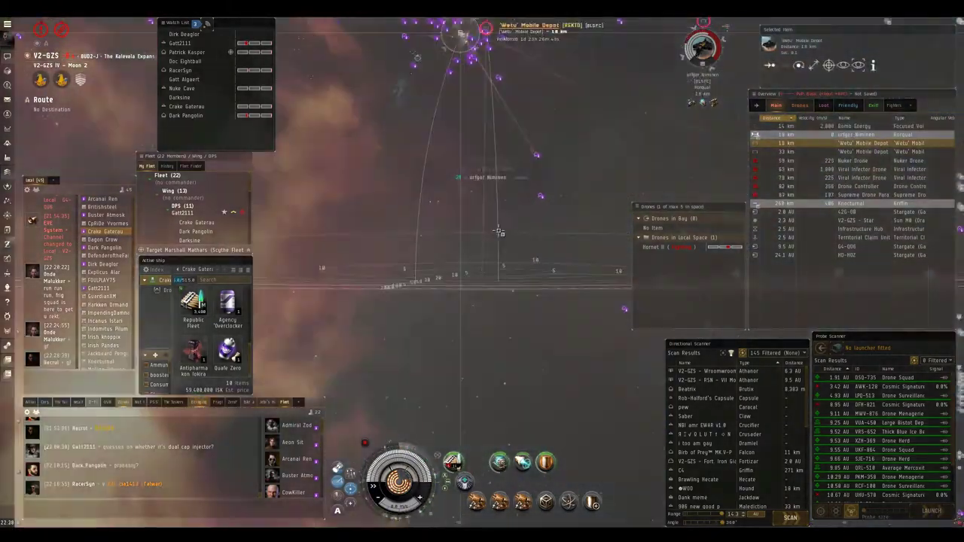
Step: Align into space, run a directional scan with V, and check top-down and side views
double_click(544, 247)
mouse_move(544, 247)
left_mouse_down()
mouse_move(551, 261)
mouse_move(480, 226)
left_mouse_up()
key("v")
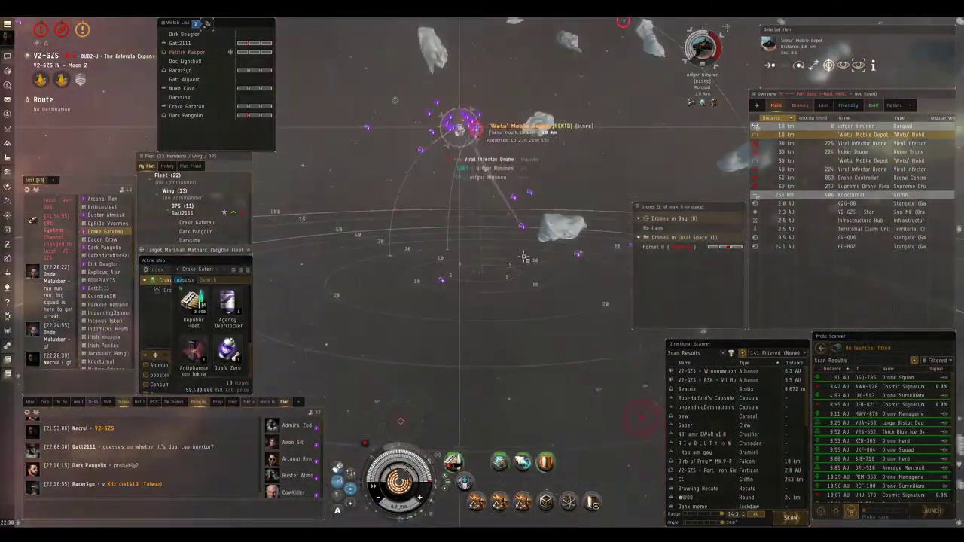
left_click_drag(480, 226, 376, 286)
left_click_drag(482, 248, 466, 226)
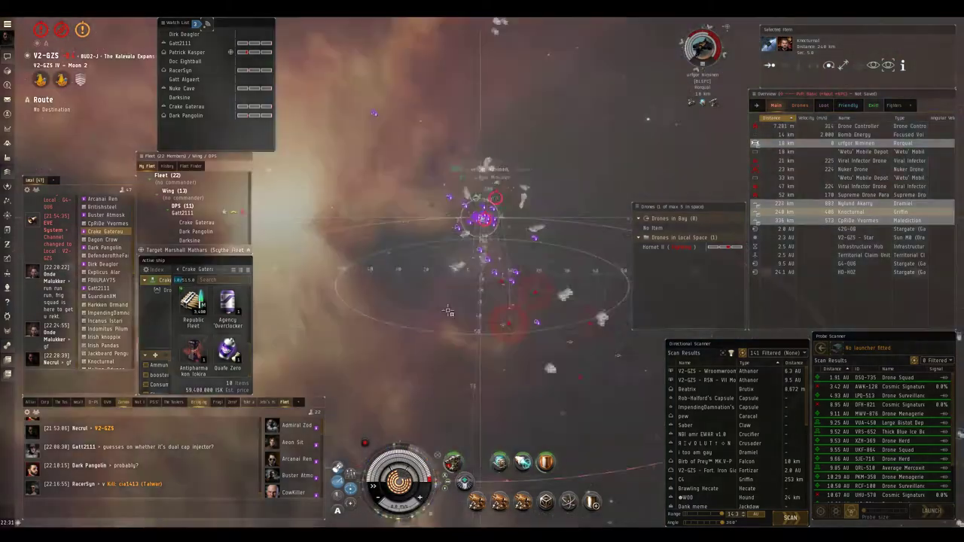
mouse_move(482, 301)
left_mouse_down()
mouse_move(466, 256)
mouse_move(470, 267)
left_mouse_up()
Step: Pick the Crusader out of the overlapping objects near the fleet
left_click_drag(481, 301, 449, 439)
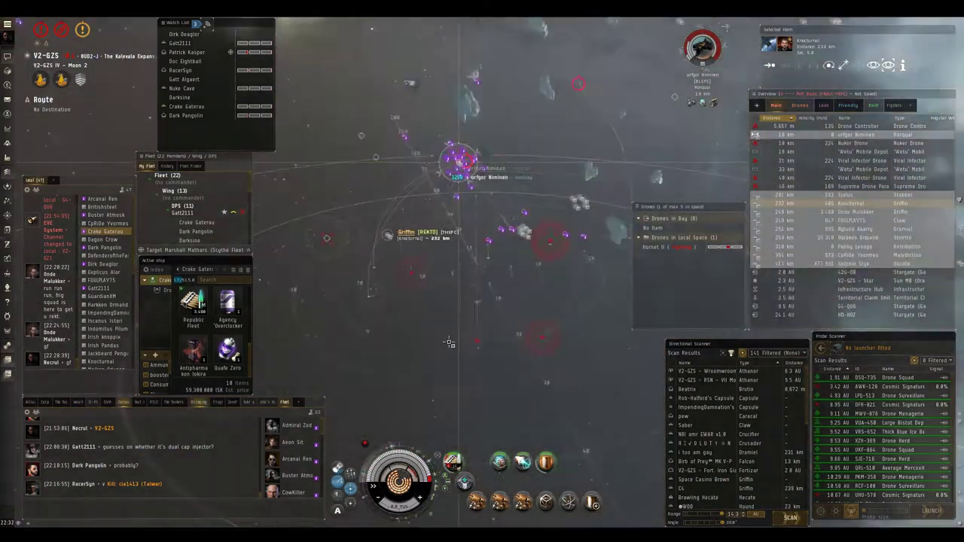
scroll(505, 317, "down", 5)
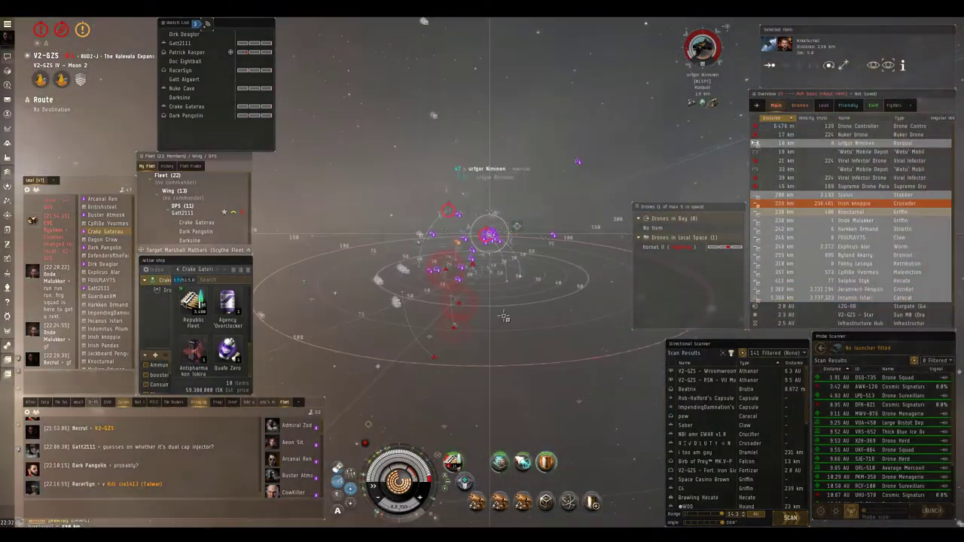
left_click_drag(505, 318, 489, 226)
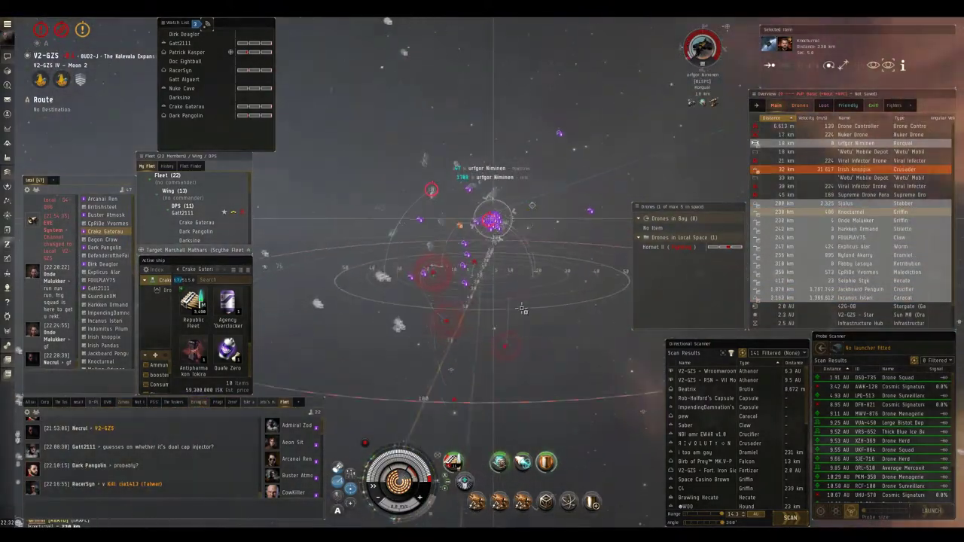
left_click(520, 122)
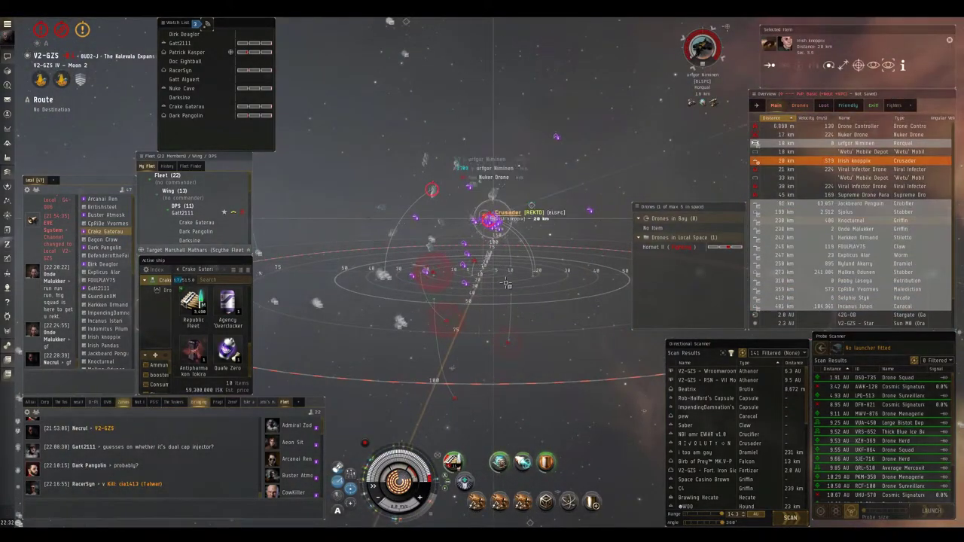
mouse_move(490, 226)
left_mouse_down()
mouse_move(549, 314)
mouse_move(565, 389)
mouse_move(554, 360)
left_mouse_up()
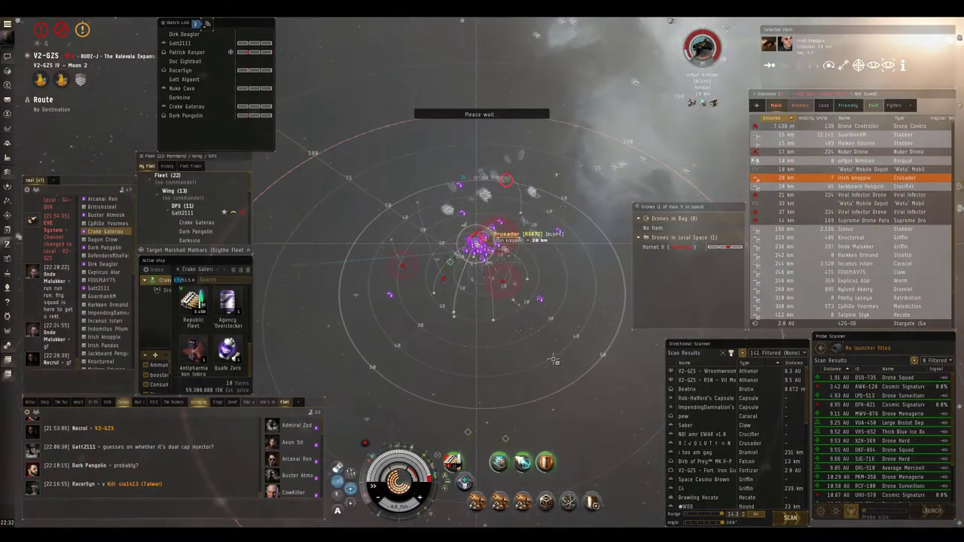
Step: Select both Stabbers, another ship and the Crucifier as targets, then stop the ship
left_click(783, 136, "ctrl")
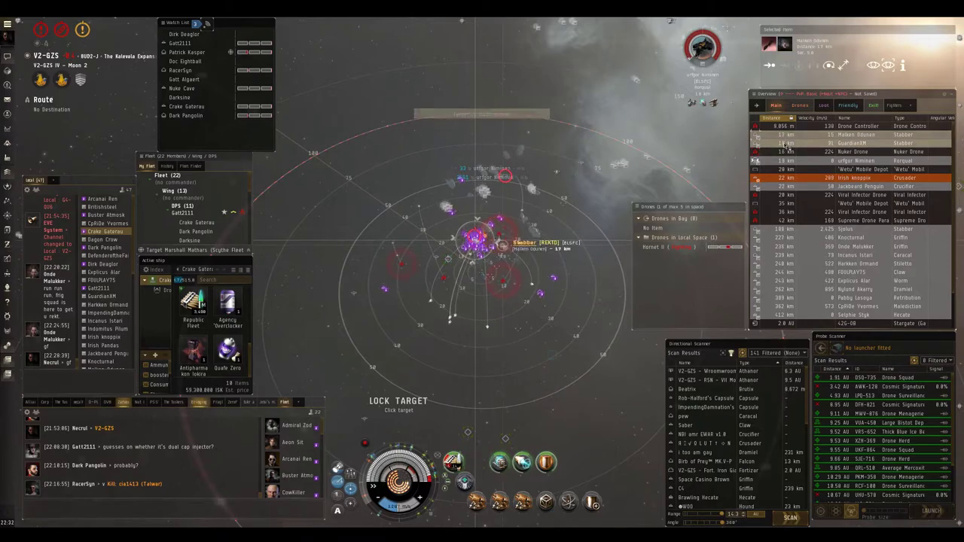
left_click(787, 143, "ctrl")
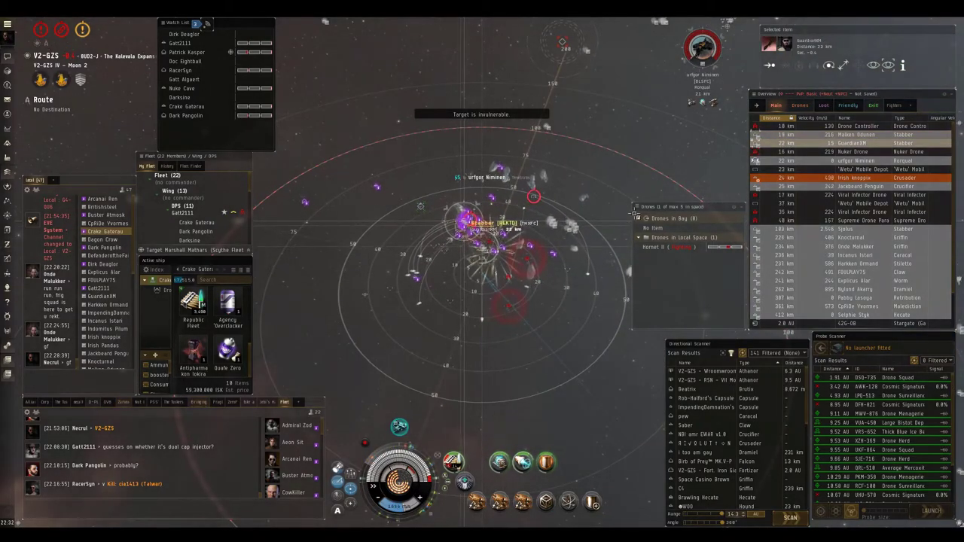
left_click(850, 323)
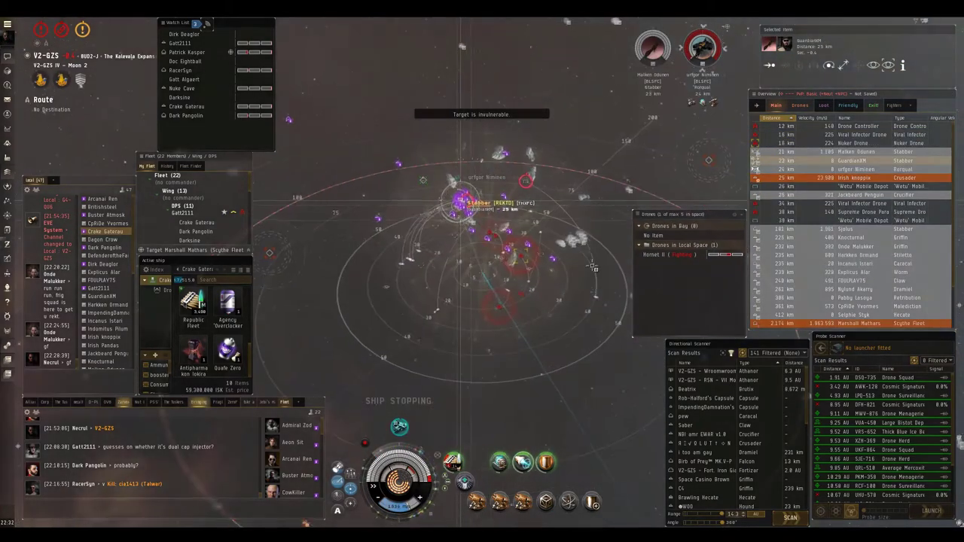
left_click(786, 195, "ctrl")
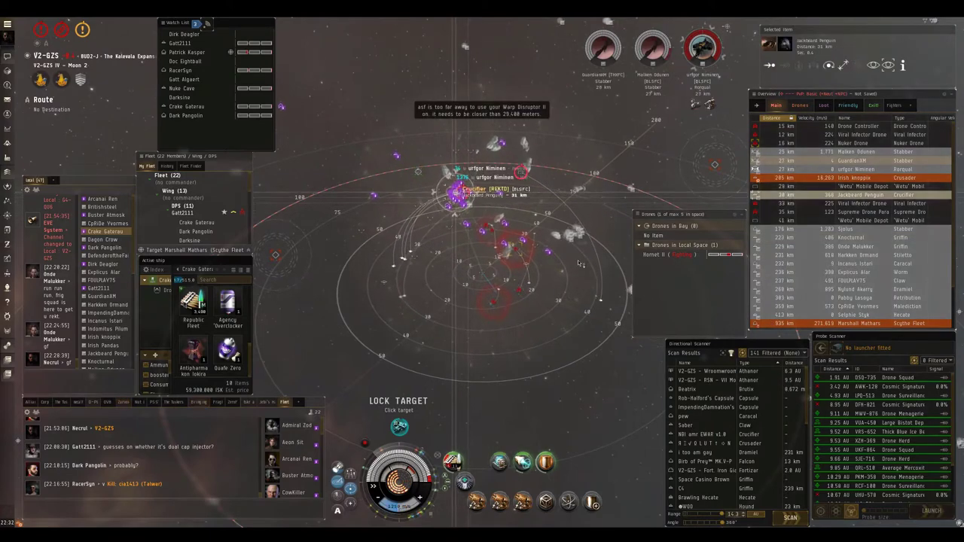
key("ctrl+space")
mouse_move(482, 301)
left_mouse_down()
mouse_move(516, 224)
mouse_move(564, 228)
left_mouse_up()
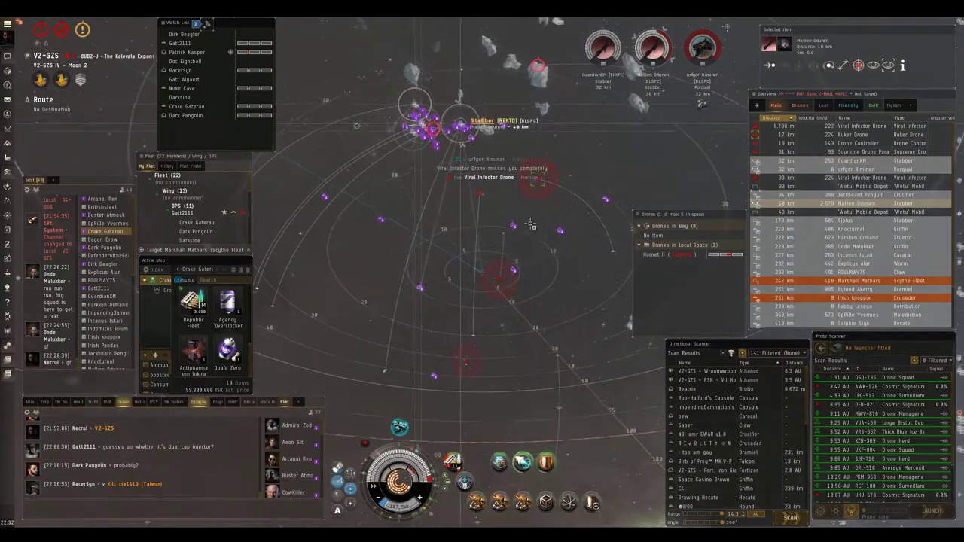
mouse_move(563, 182)
left_mouse_down()
mouse_move(525, 240)
mouse_move(503, 221)
mouse_move(566, 153)
left_mouse_up()
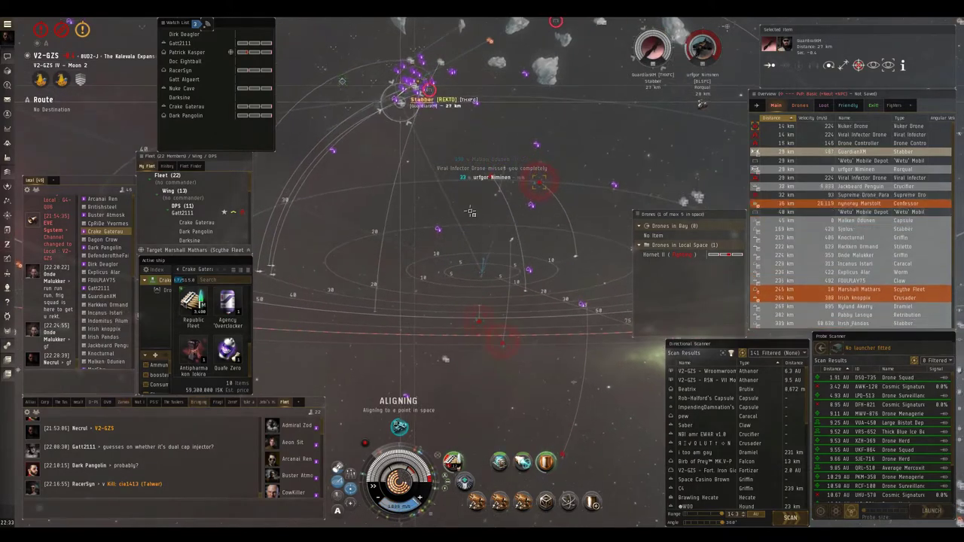
Step: Stop the ship, then realign it twice toward new points in space
key("ctrl+space")
left_click_drag(470, 201, 574, 280)
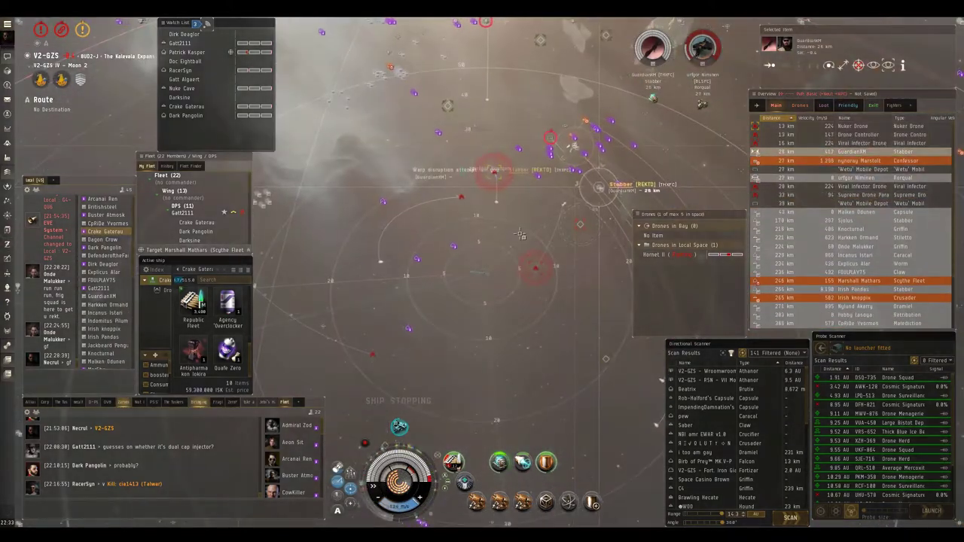
left_click_drag(553, 183, 539, 213)
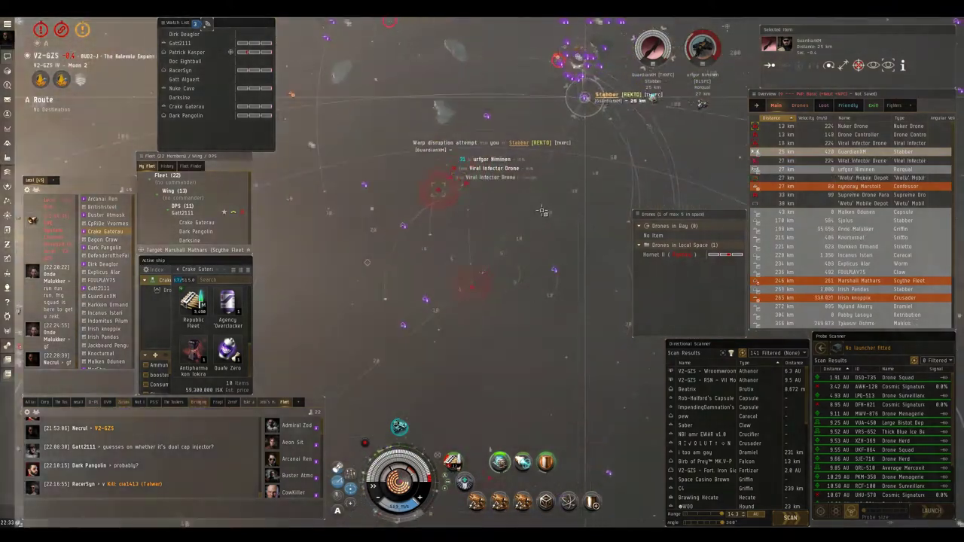
double_click(538, 213)
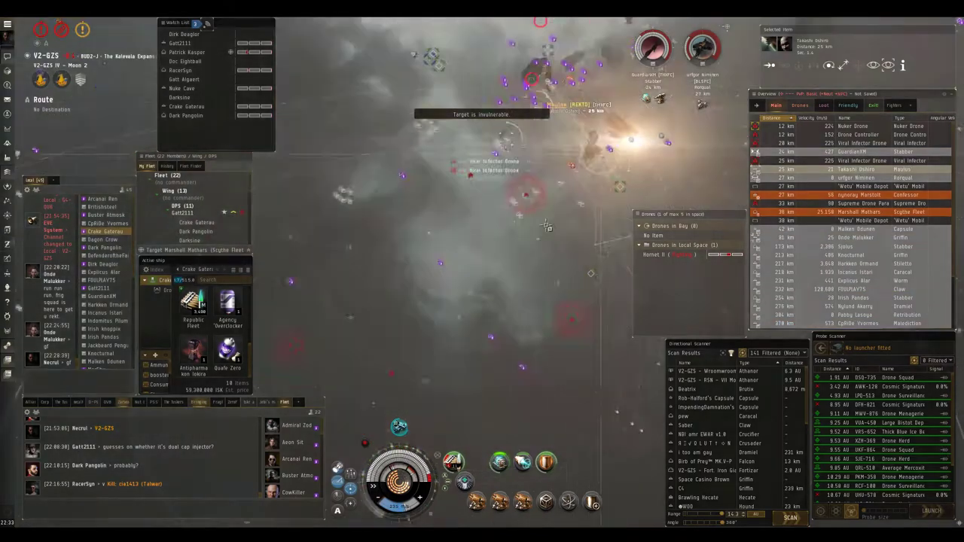
left_click_drag(482, 248, 530, 277)
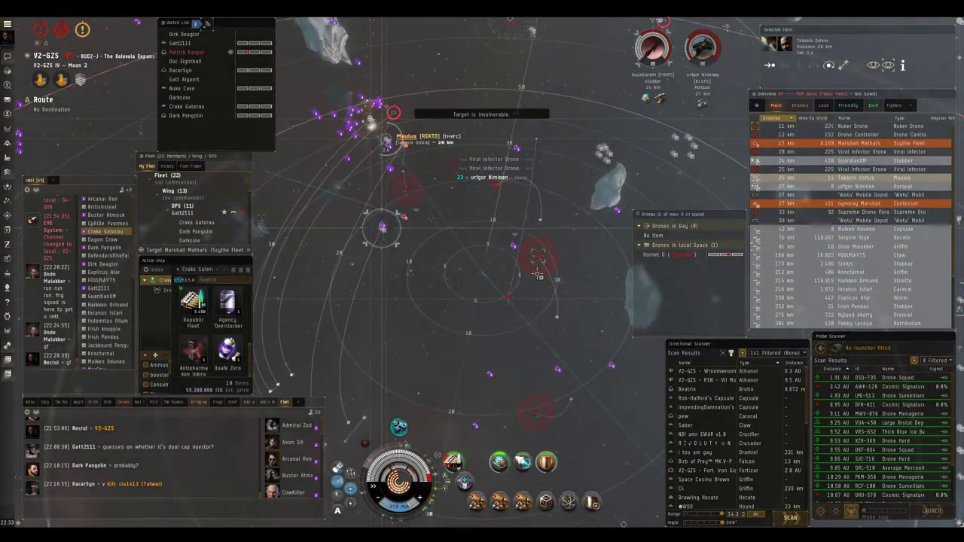
double_click(538, 275)
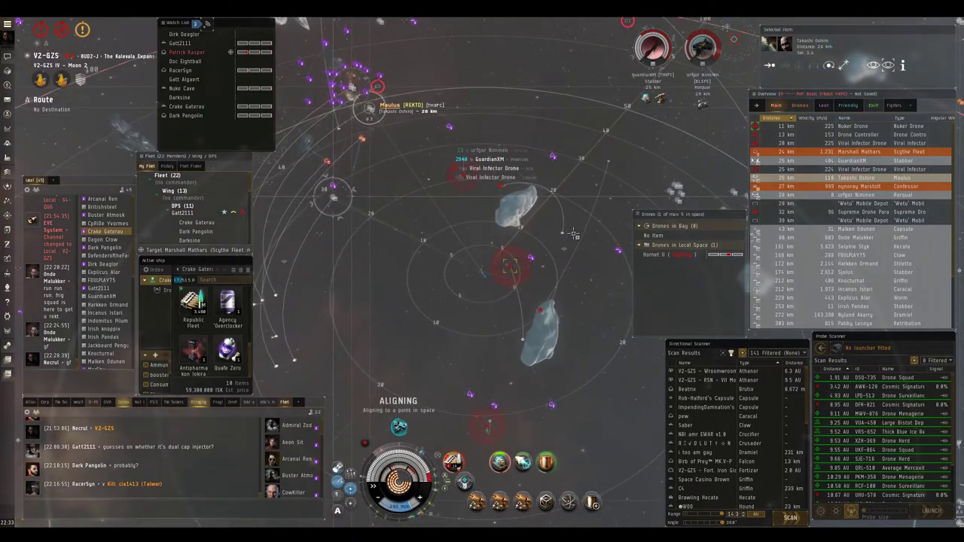
Step: Select the enemy Griffin while keeping the ships and drones in view
left_click_drag(574, 233, 527, 189)
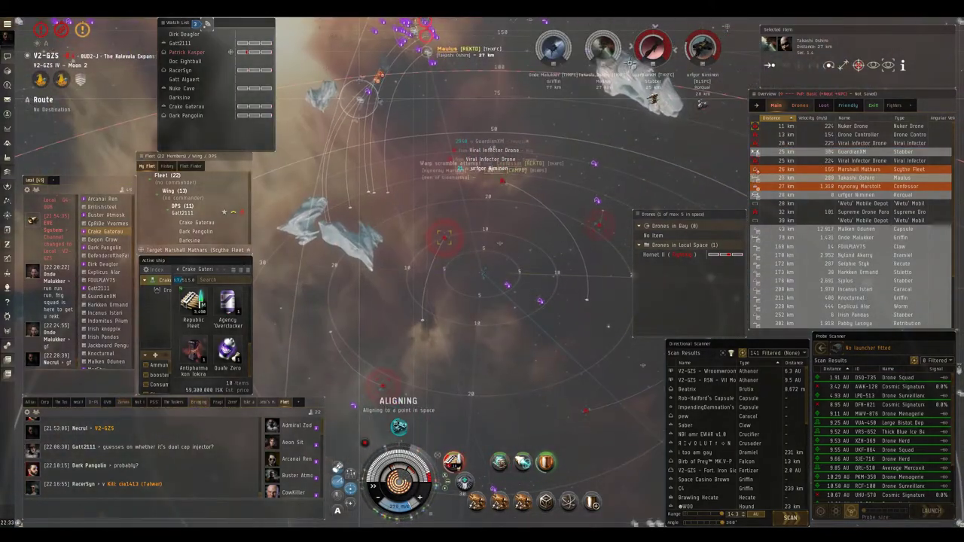
left_click(557, 50)
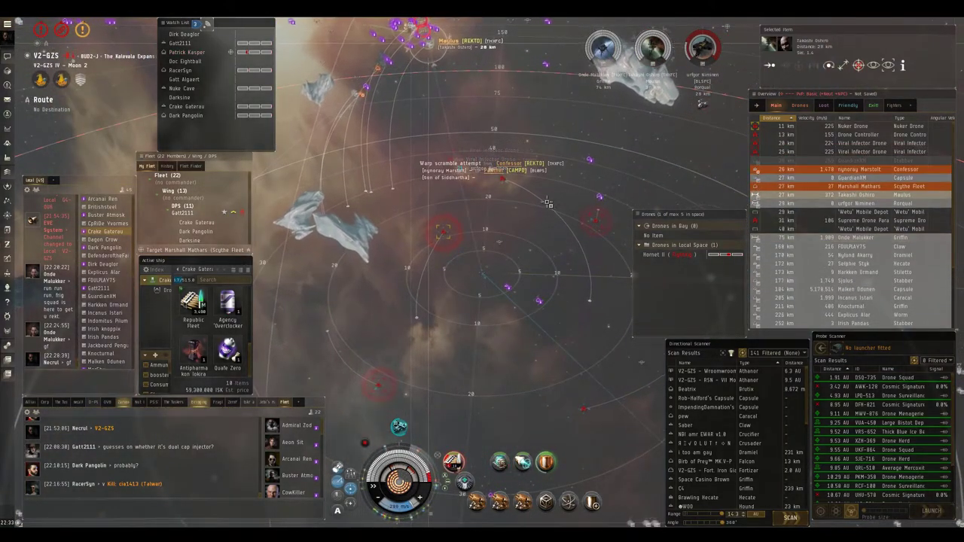
left_click_drag(572, 240, 545, 213)
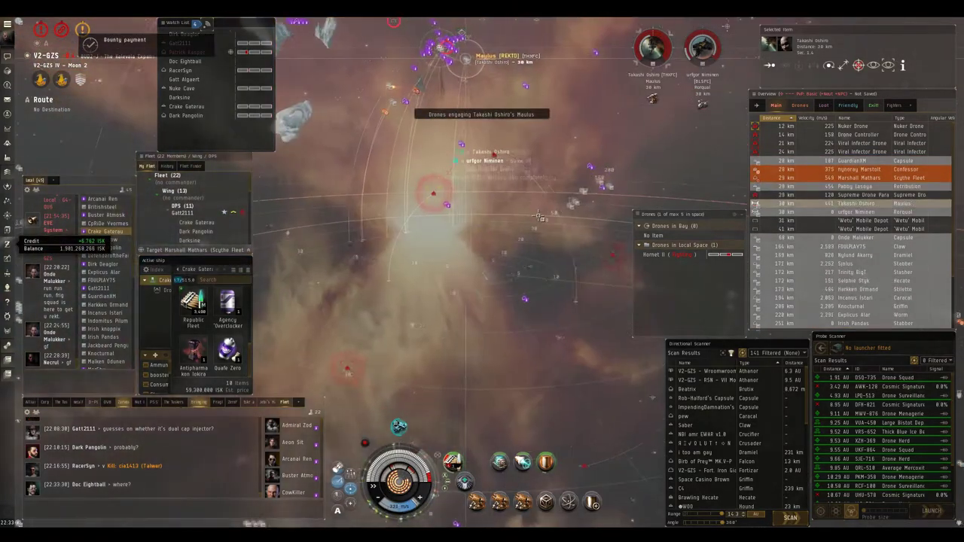
left_click_drag(579, 211, 490, 263)
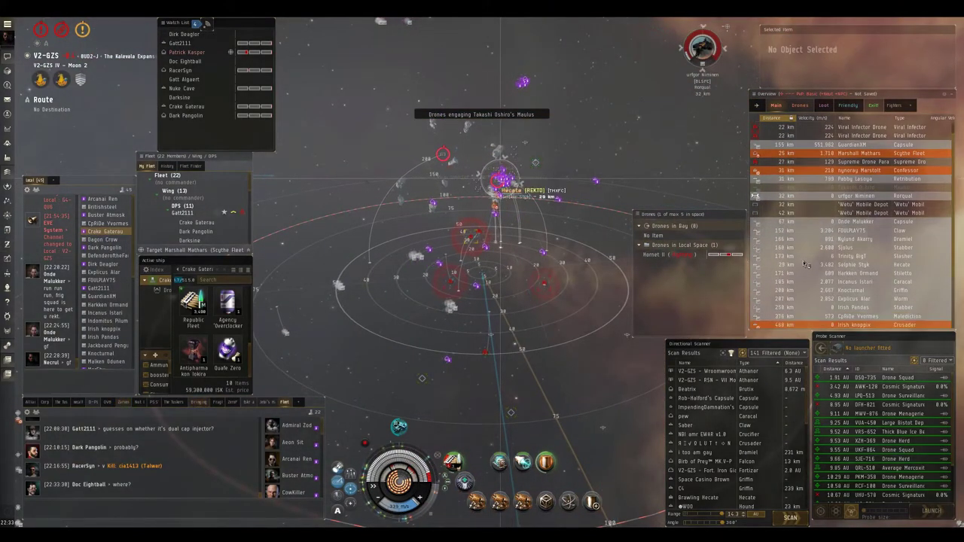
Step: Select the Confessor and align, then pick the Scythe Fleet Issue and stop
left_click(819, 192)
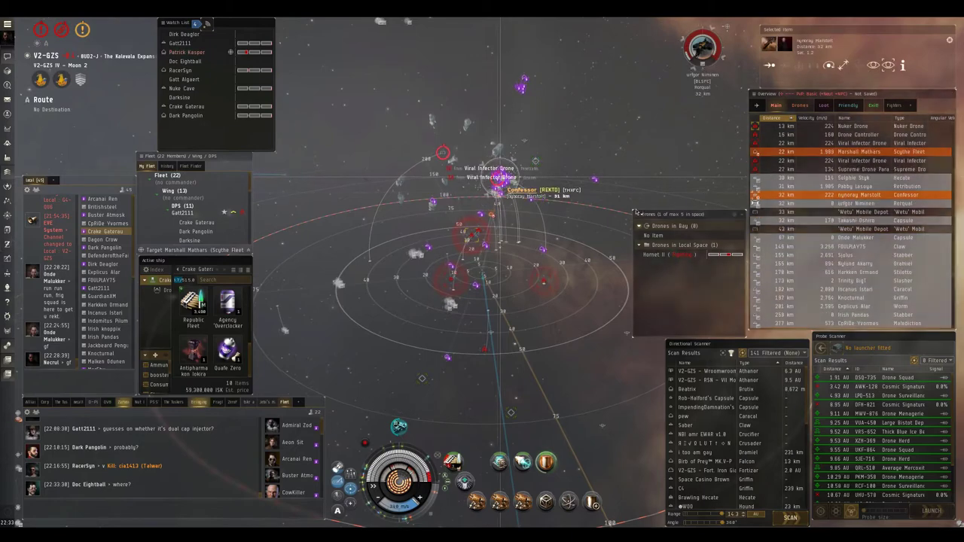
left_click_drag(572, 226, 525, 223)
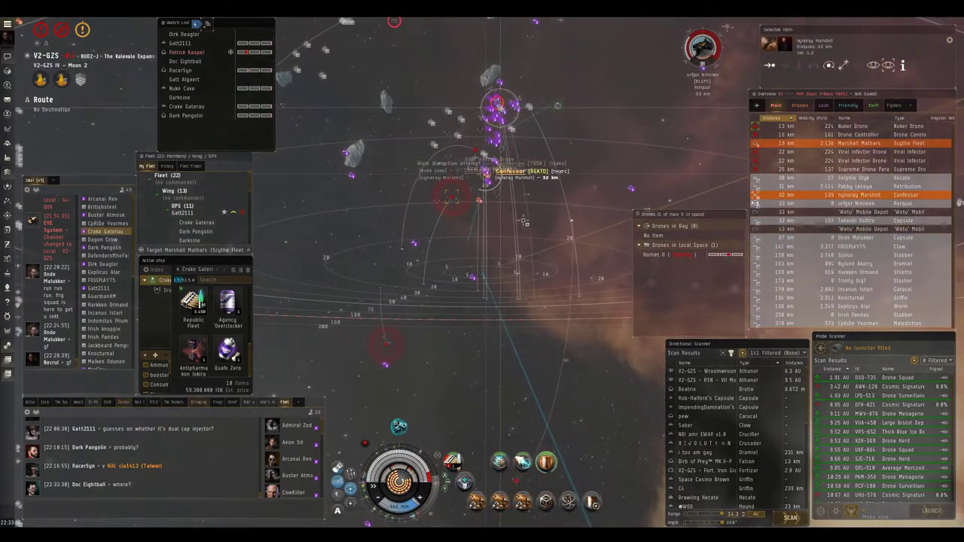
double_click(525, 222)
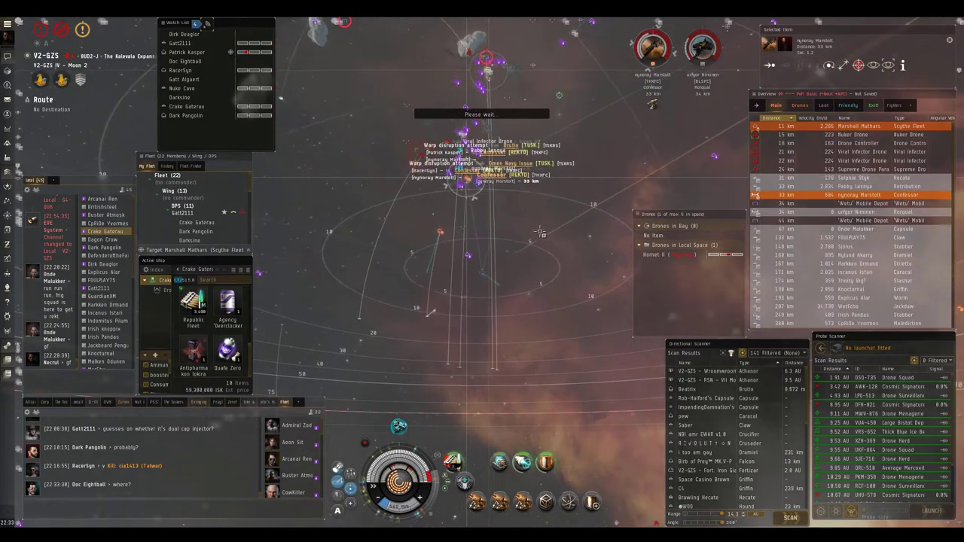
left_click_drag(525, 222, 531, 231)
scroll(531, 232, "down", 5)
left_click(456, 269, "ctrl")
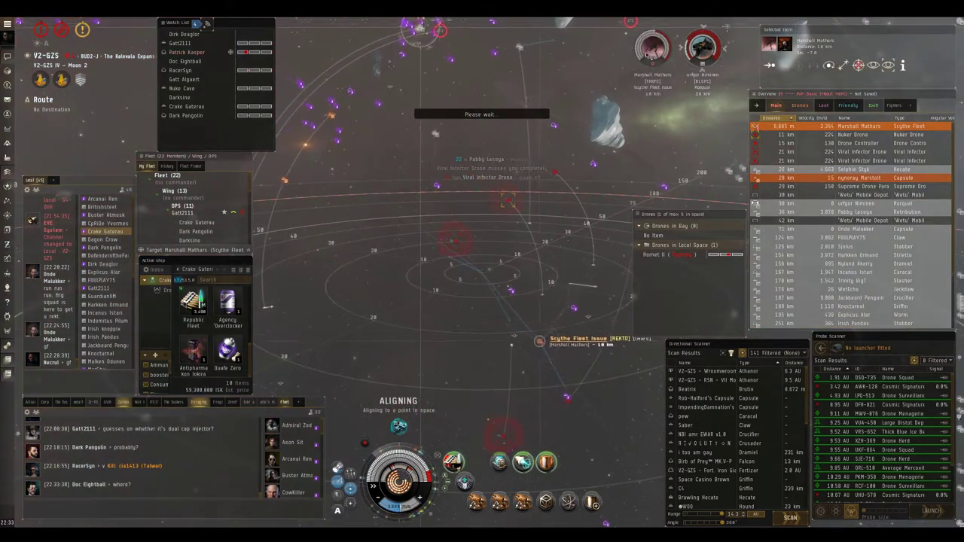
key("ctrl+space")
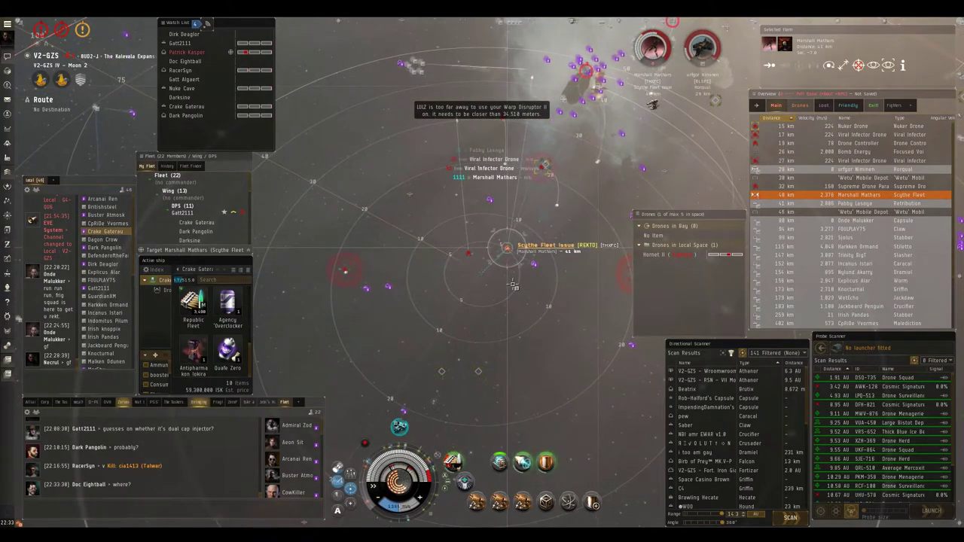
Step: Realign the ship toward four successive points in space, then bring it to a stop
mouse_move(513, 285)
left_mouse_down()
mouse_move(518, 232)
mouse_move(573, 285)
mouse_move(552, 287)
left_mouse_up()
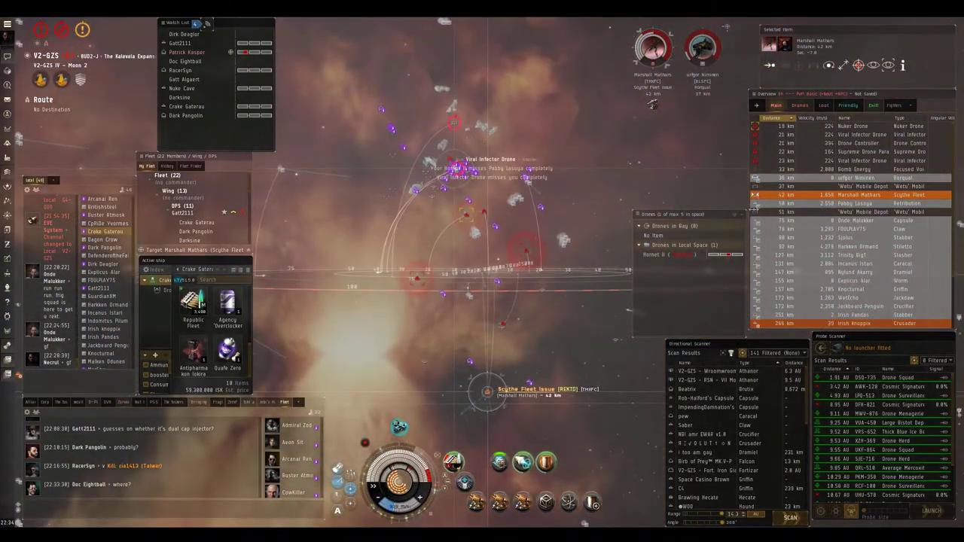
double_click(572, 265)
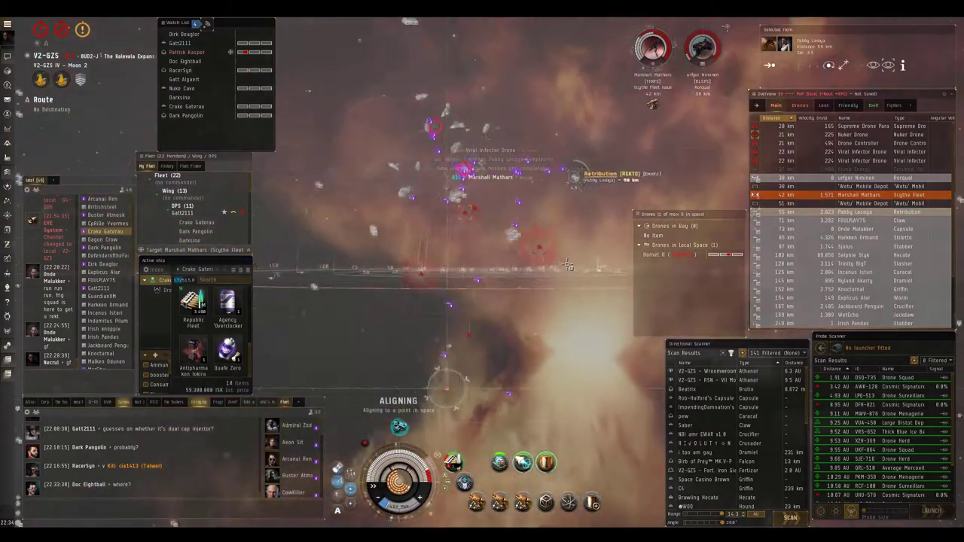
left_click_drag(572, 265, 524, 275)
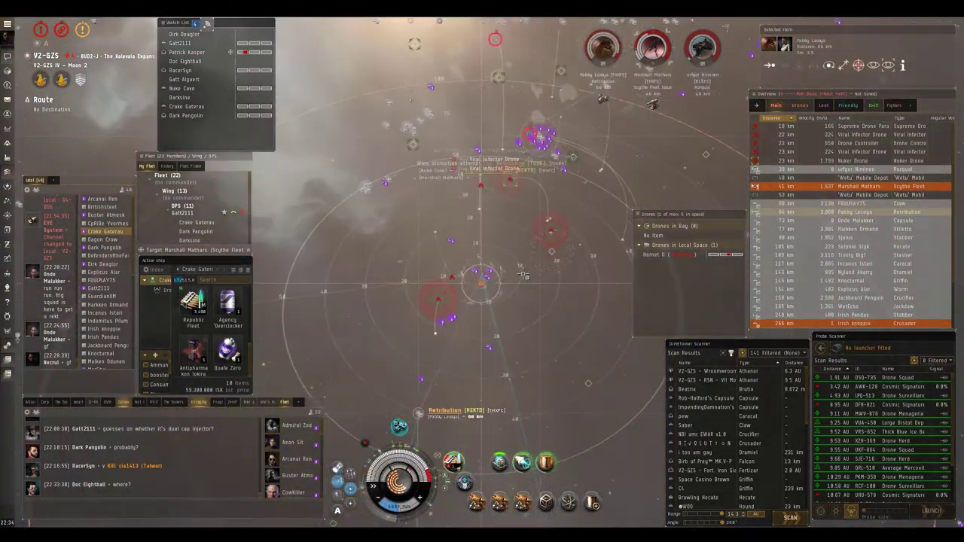
double_click(525, 274)
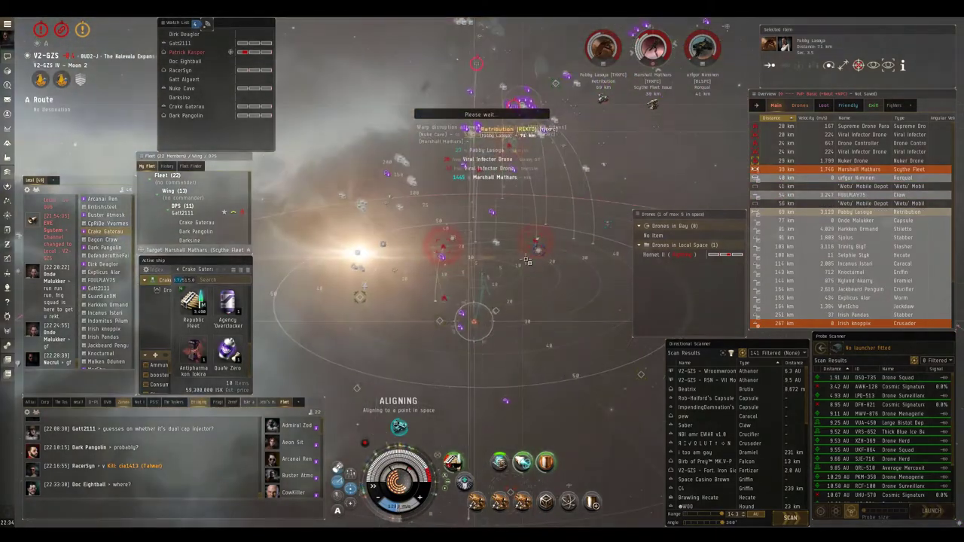
left_click_drag(527, 260, 522, 211)
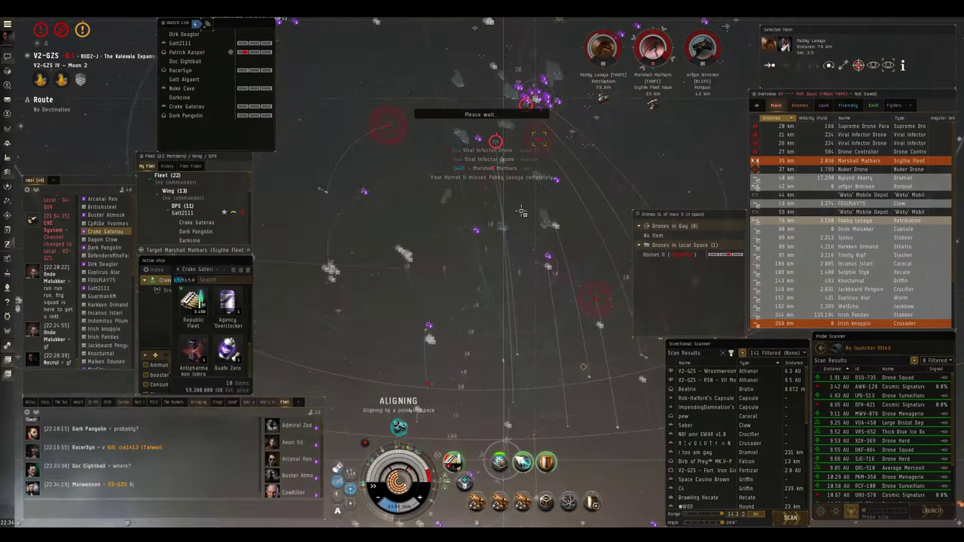
double_click(513, 260)
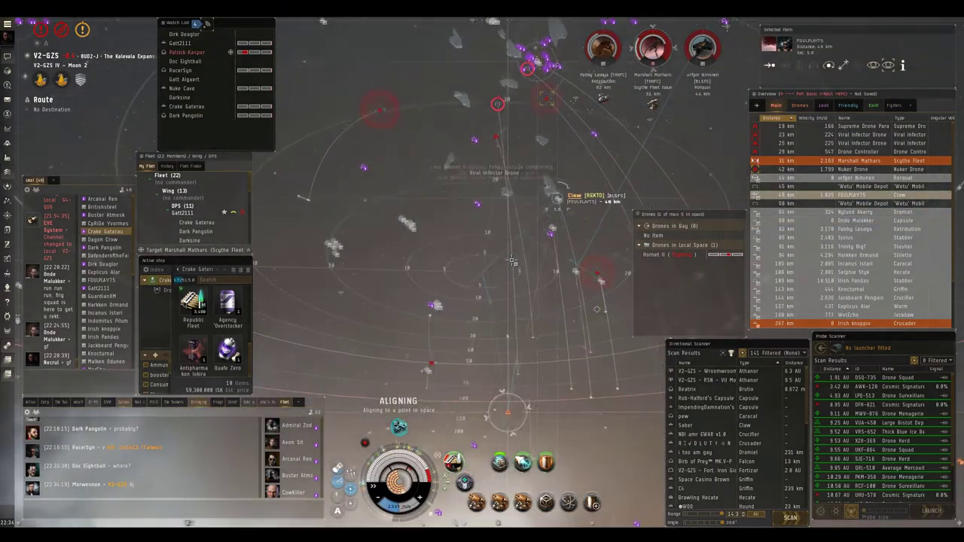
double_click(550, 226)
left_click_drag(502, 243, 516, 271)
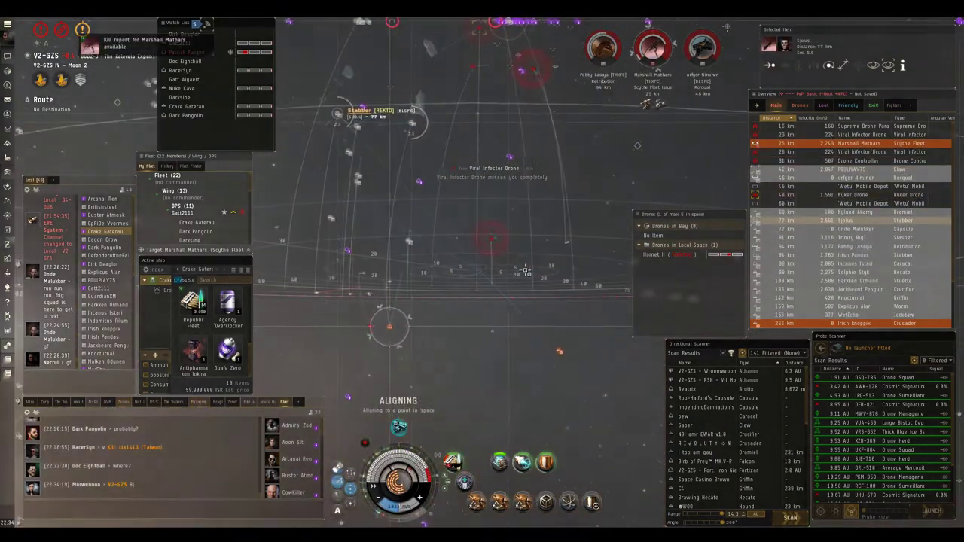
key("ctrl+space")
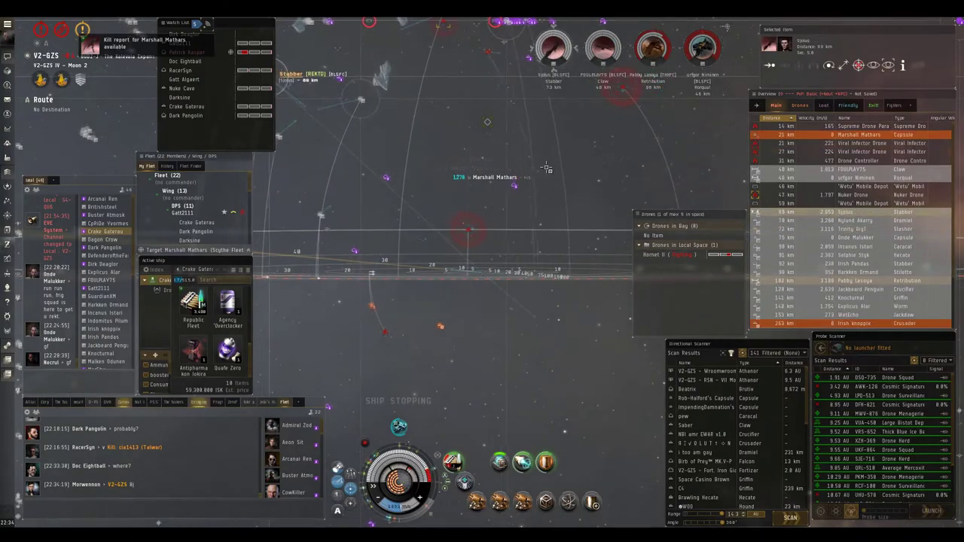
left_click_drag(482, 271, 500, 183)
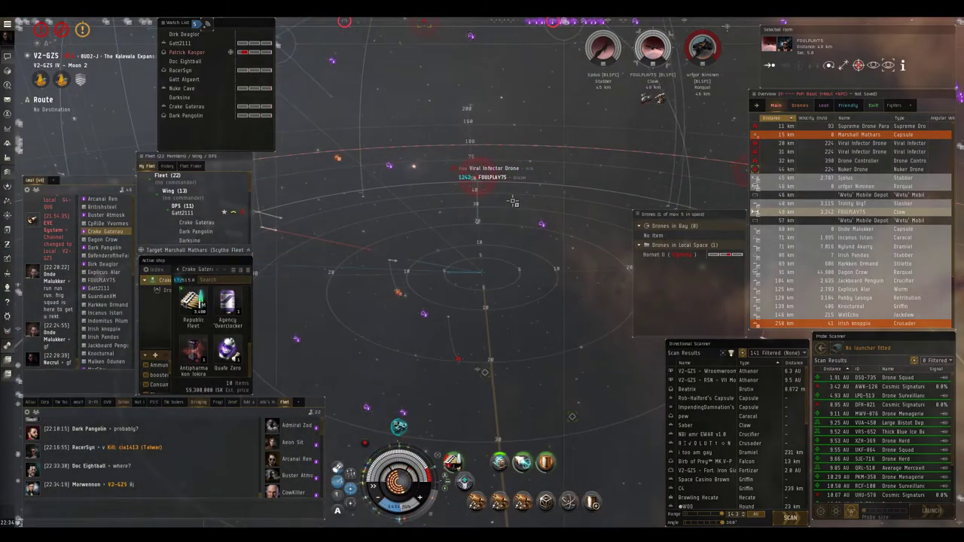
Step: Select the enemy Slasher, realign twice, and stop the ship
left_click_drag(510, 203, 561, 215)
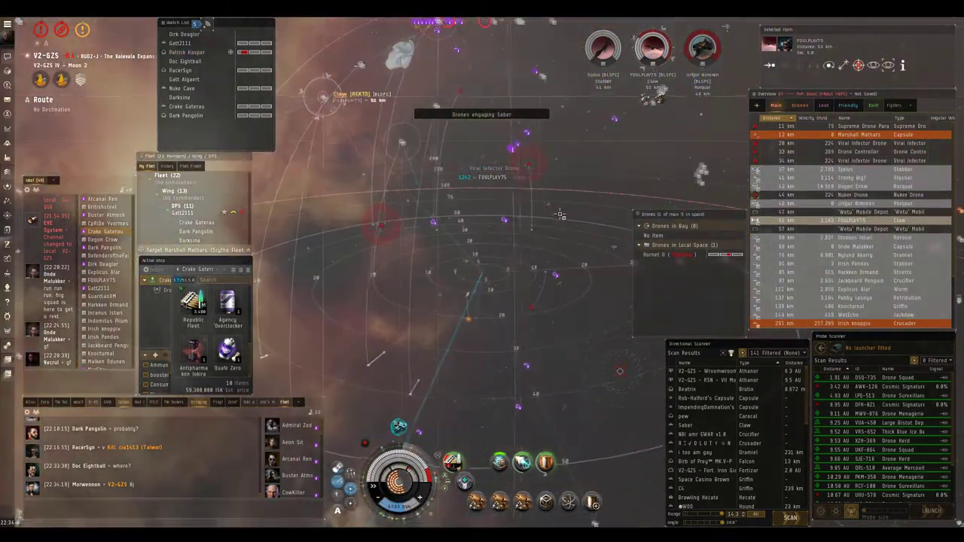
left_click(808, 179)
double_click(635, 231)
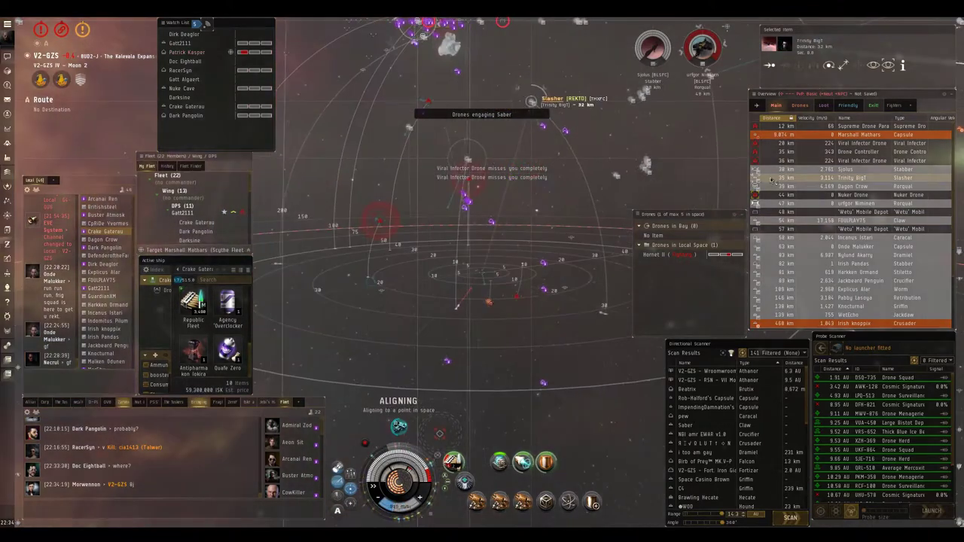
left_click_drag(581, 267, 534, 268)
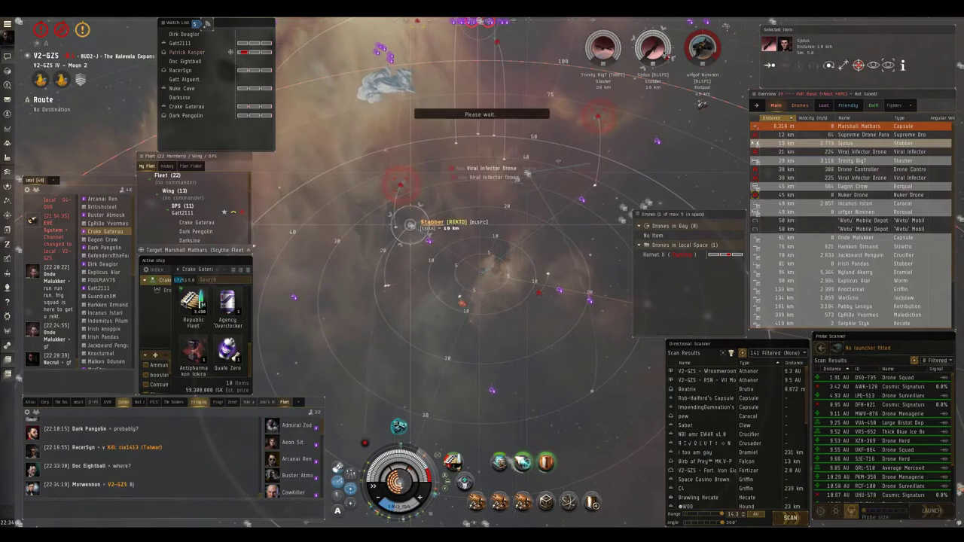
double_click(548, 220)
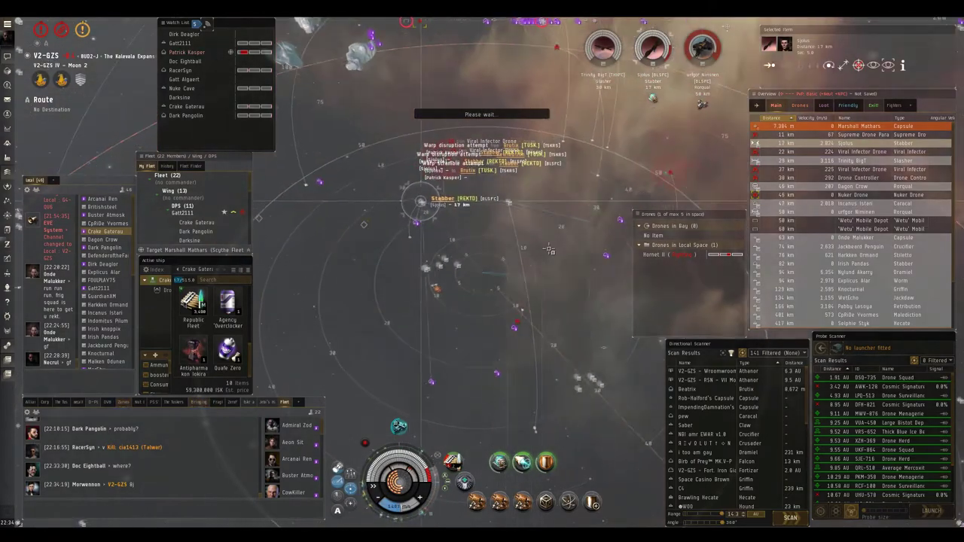
left_click_drag(557, 259, 565, 249)
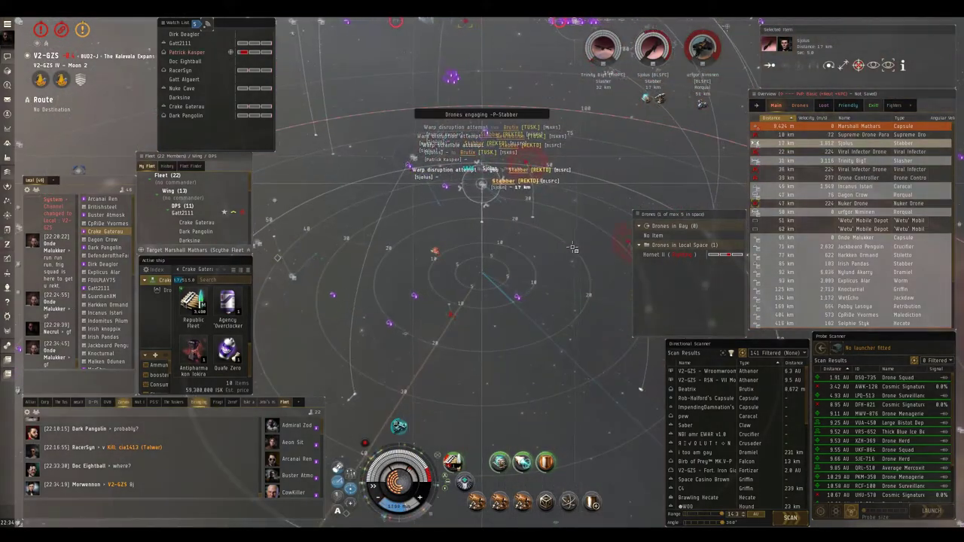
key("ctrl+space")
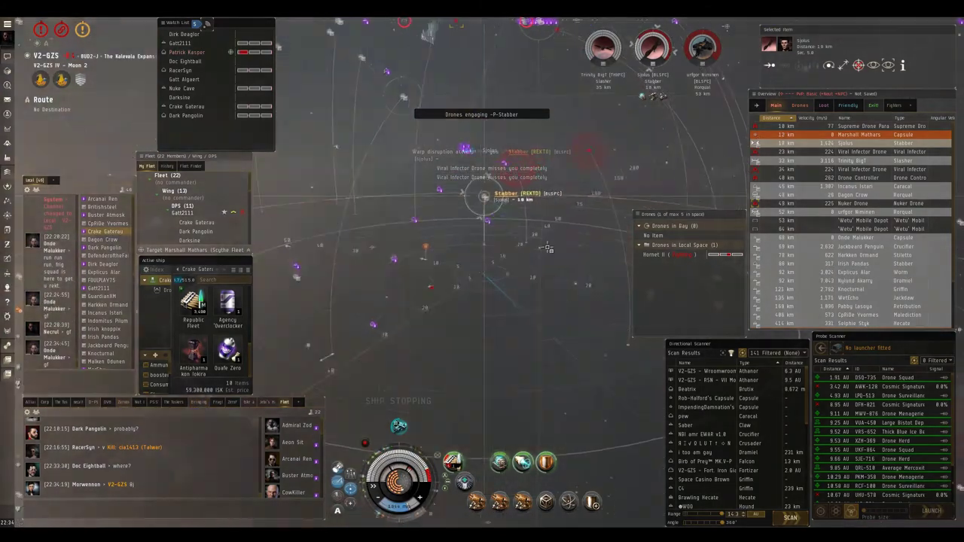
Step: Start aligning again, reselect the Slasher, and stop the ship once more
double_click(548, 248)
left_click_drag(539, 260, 428, 247)
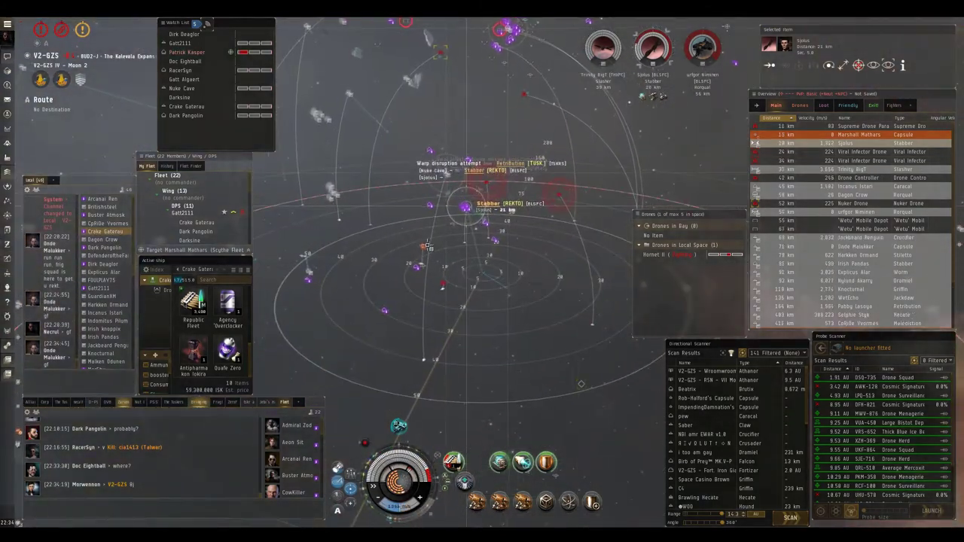
left_click(785, 169, "ctrl")
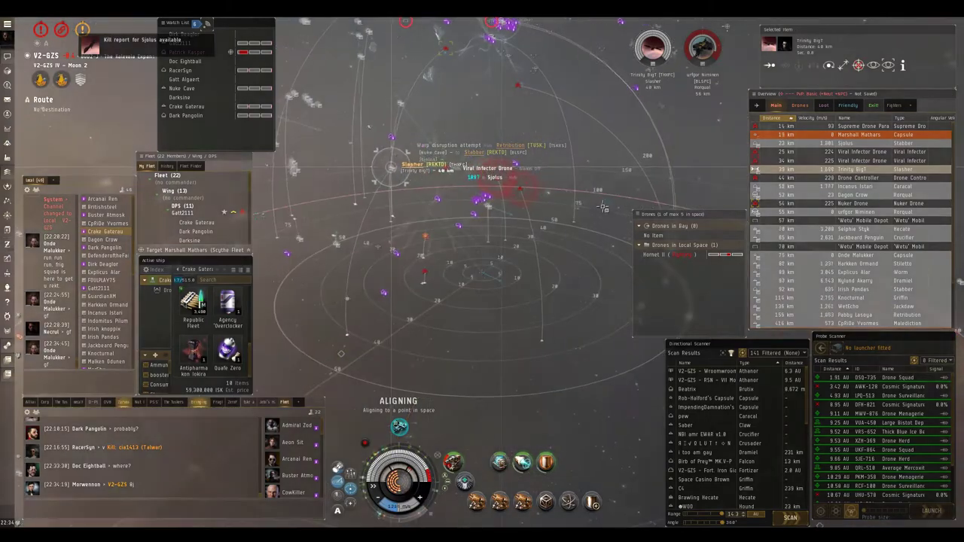
mouse_move(482, 248)
left_mouse_down()
mouse_move(566, 259)
mouse_move(531, 279)
left_mouse_up()
key("ctrl+space")
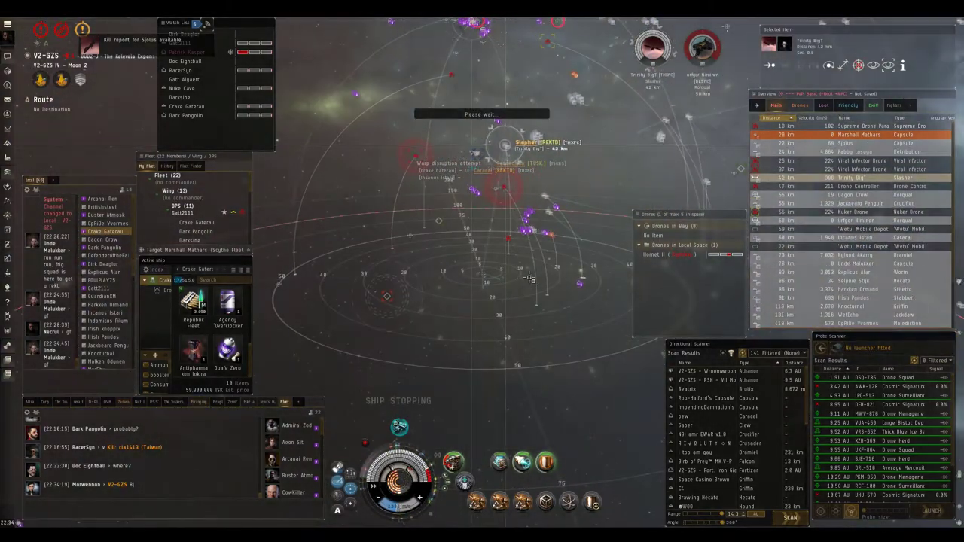
left_click_drag(540, 244, 602, 226)
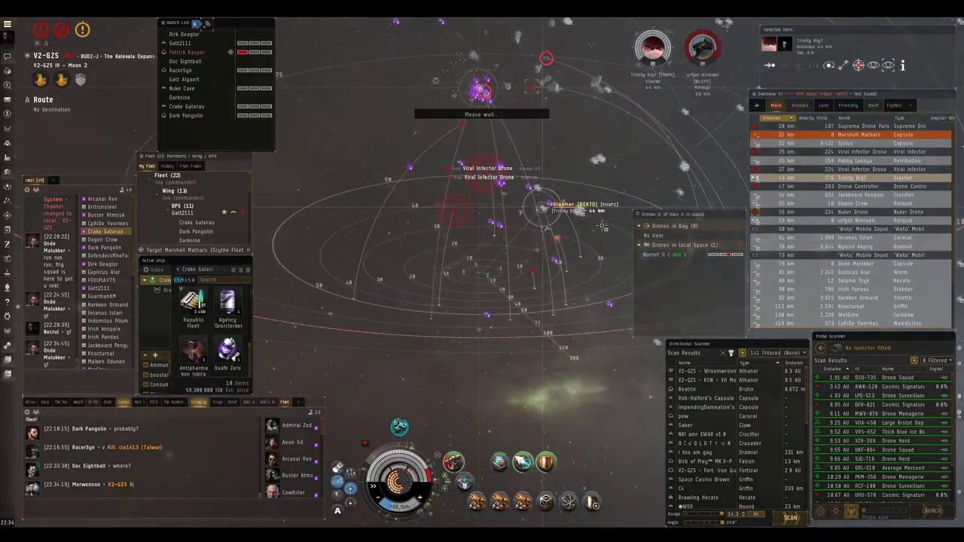
Step: Select the Retribution and Slasher, realign twice, and lock an additional enemy
left_click(801, 155)
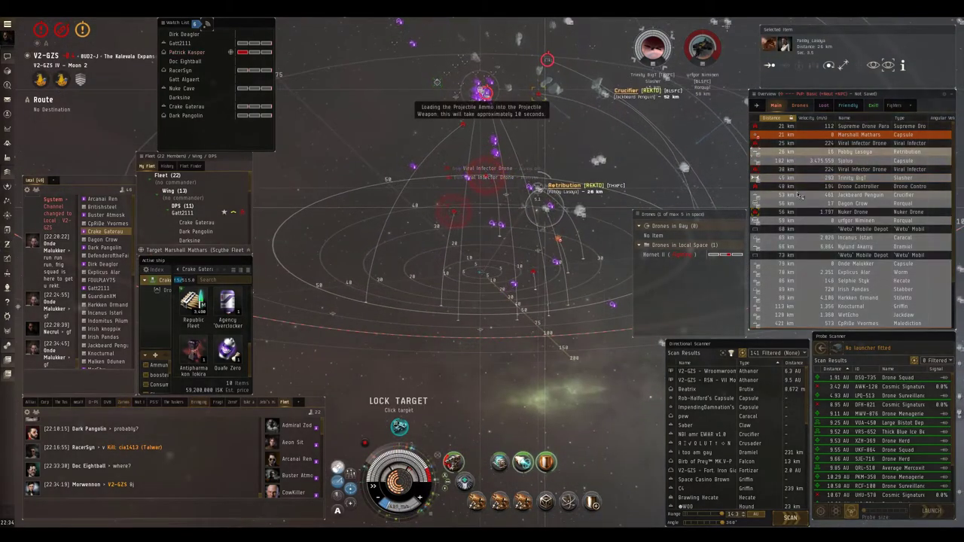
left_click(800, 194)
mouse_move(527, 249)
left_mouse_down()
mouse_move(595, 298)
mouse_move(520, 259)
left_mouse_up()
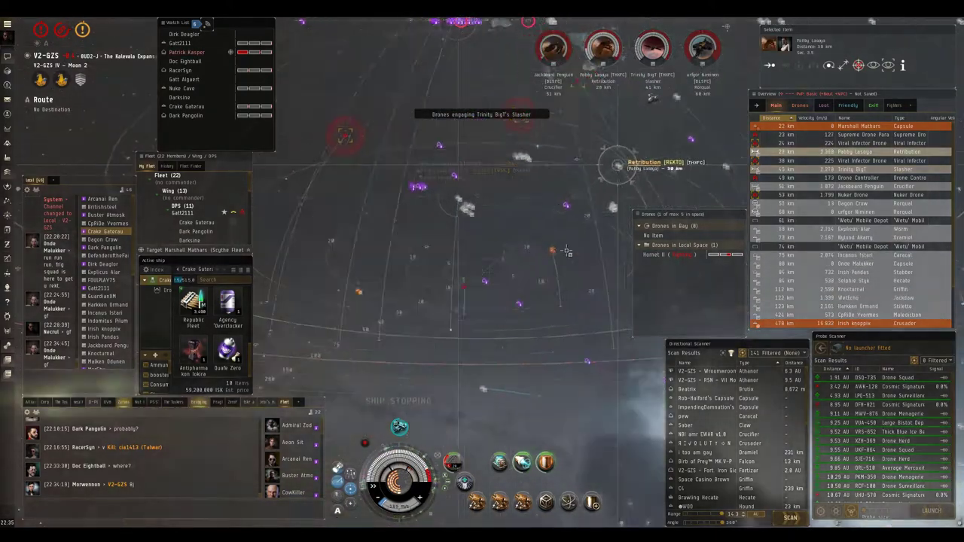
left_click_drag(506, 260, 572, 271)
double_click(555, 254)
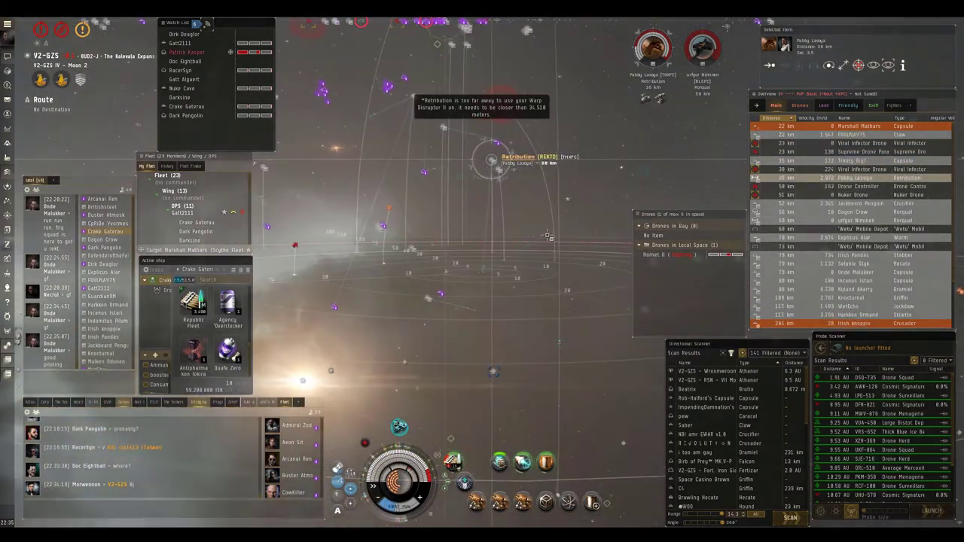
double_click(529, 219)
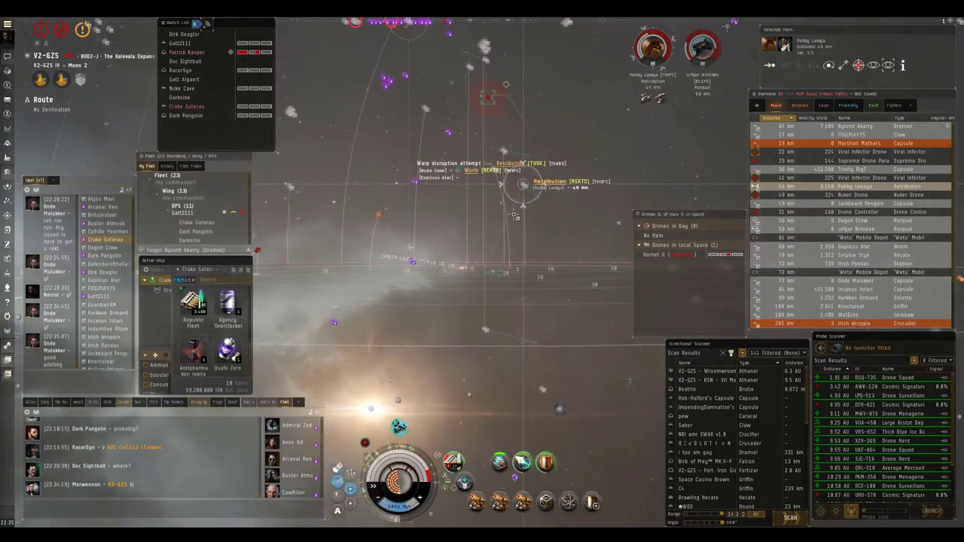
mouse_move(512, 199)
left_mouse_down()
mouse_move(426, 133)
mouse_move(510, 224)
left_mouse_up()
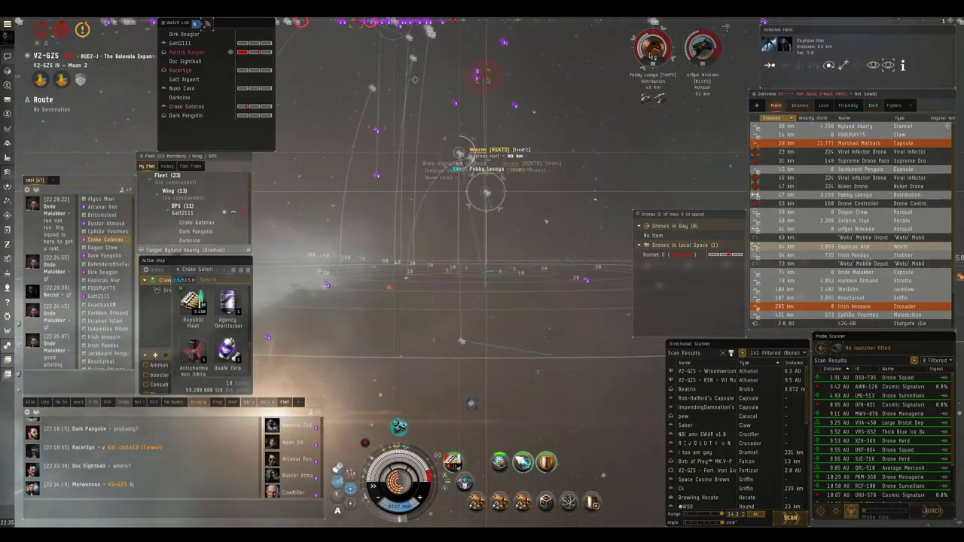
left_click(485, 169, "ctrl")
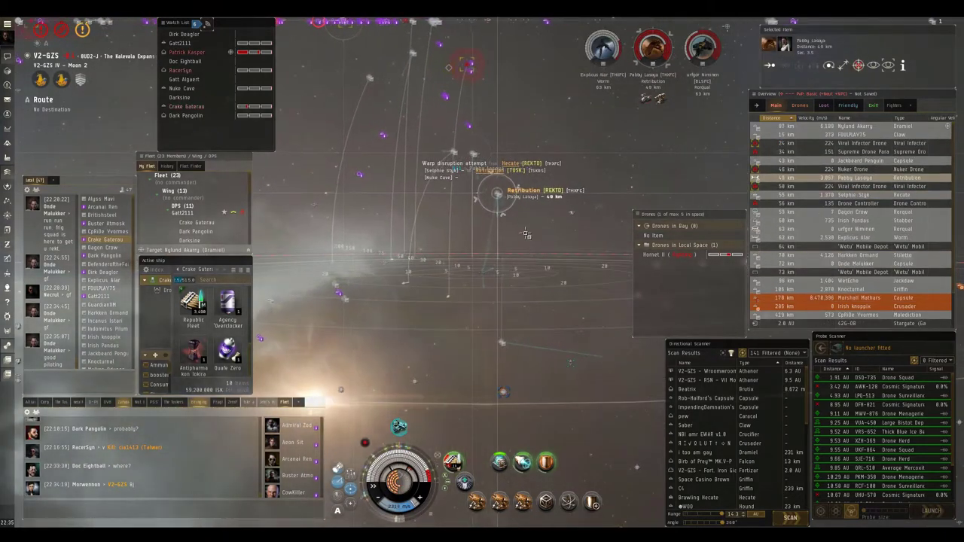
left_click_drag(520, 215, 451, 225)
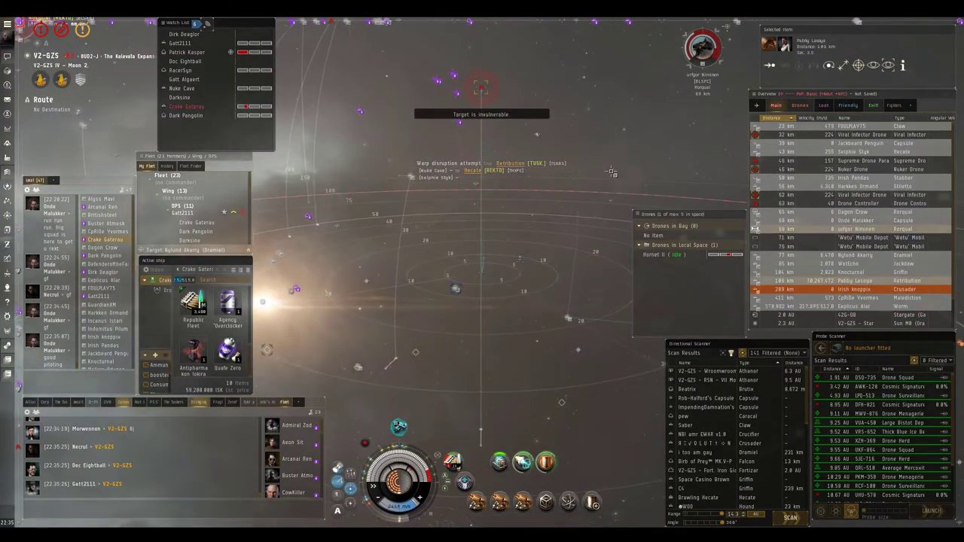
Step: Steer the ship toward three successive points in space while circling the camera
left_click_drag(605, 181, 720, 158)
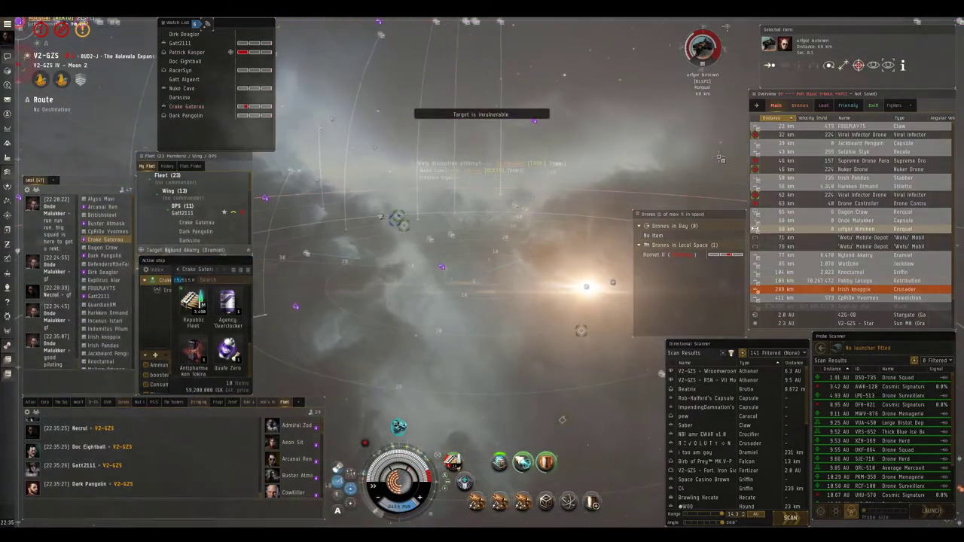
left_click_drag(452, 226, 498, 221)
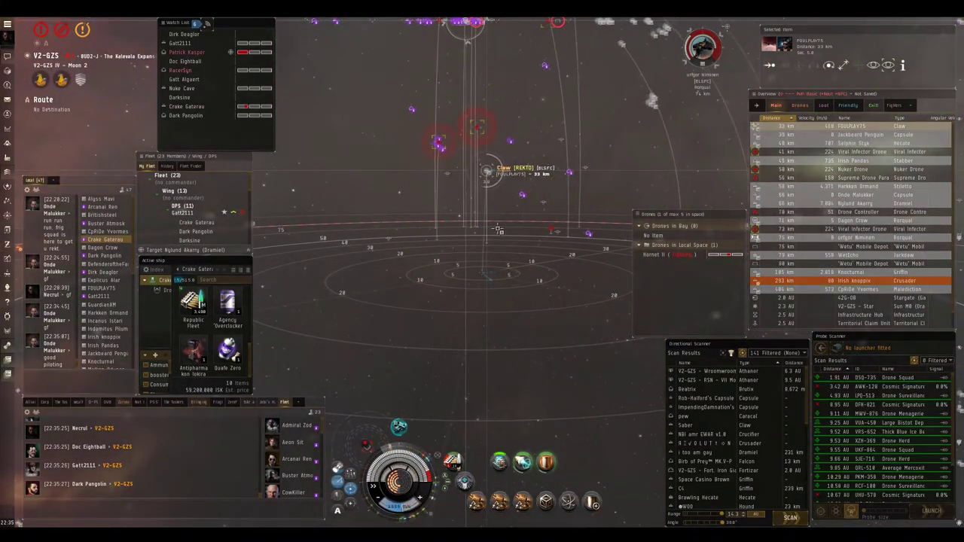
double_click(498, 221)
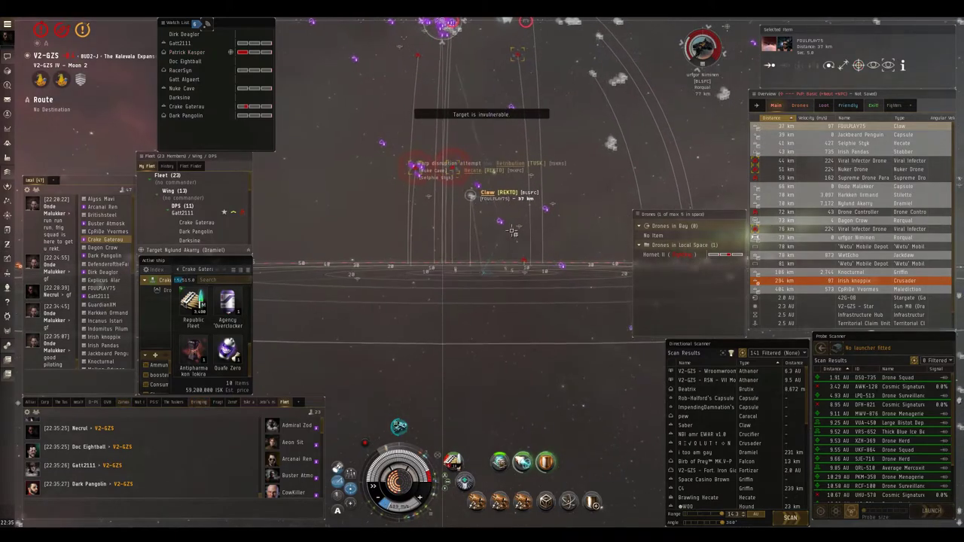
mouse_move(565, 223)
left_mouse_down()
mouse_move(454, 170)
mouse_move(482, 163)
left_mouse_up()
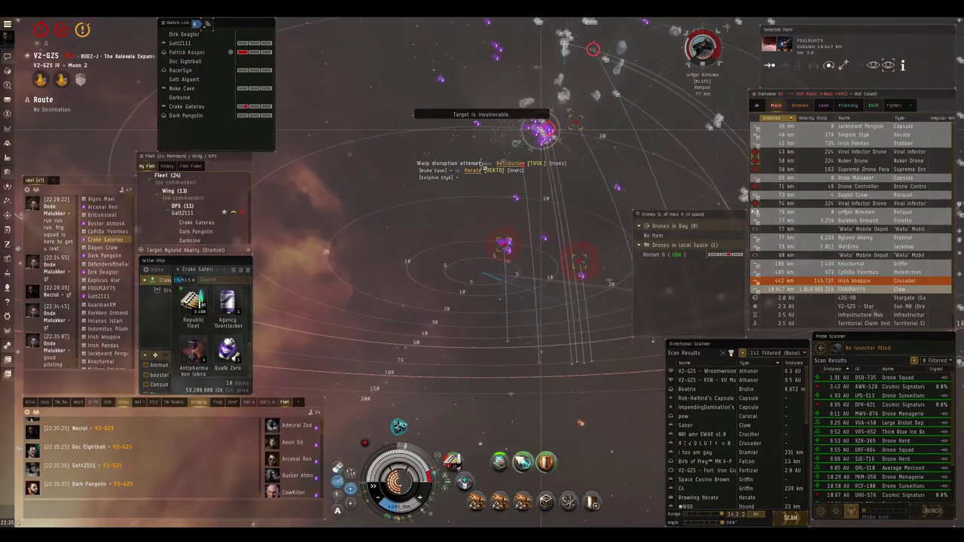
double_click(531, 192)
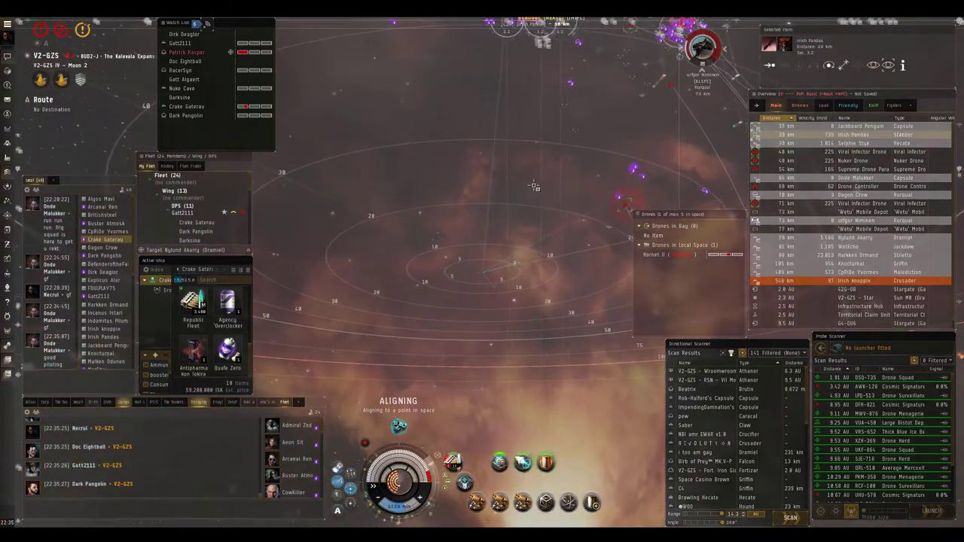
double_click(531, 197)
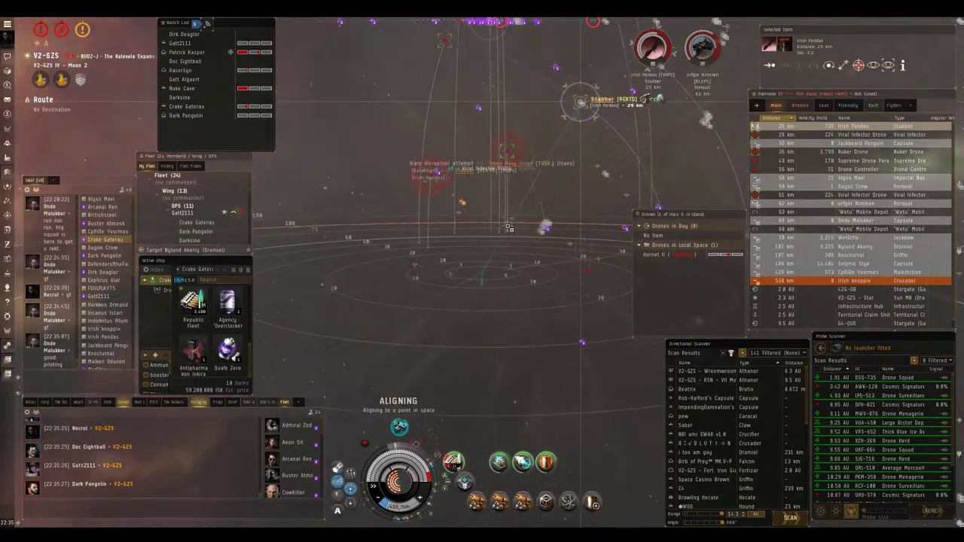
Step: Stop the ship, start aligning to a new point, and tilt the camera
key("ctrl+space")
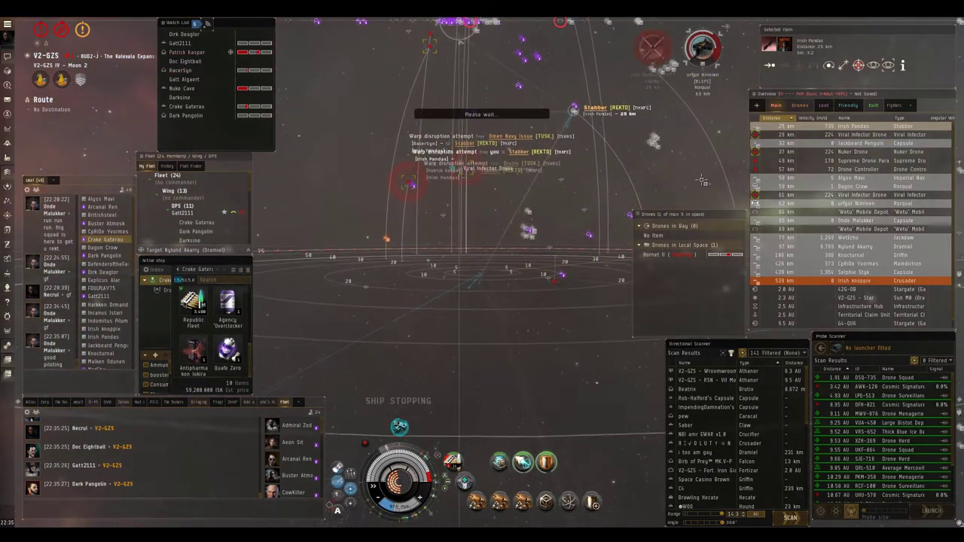
double_click(588, 234)
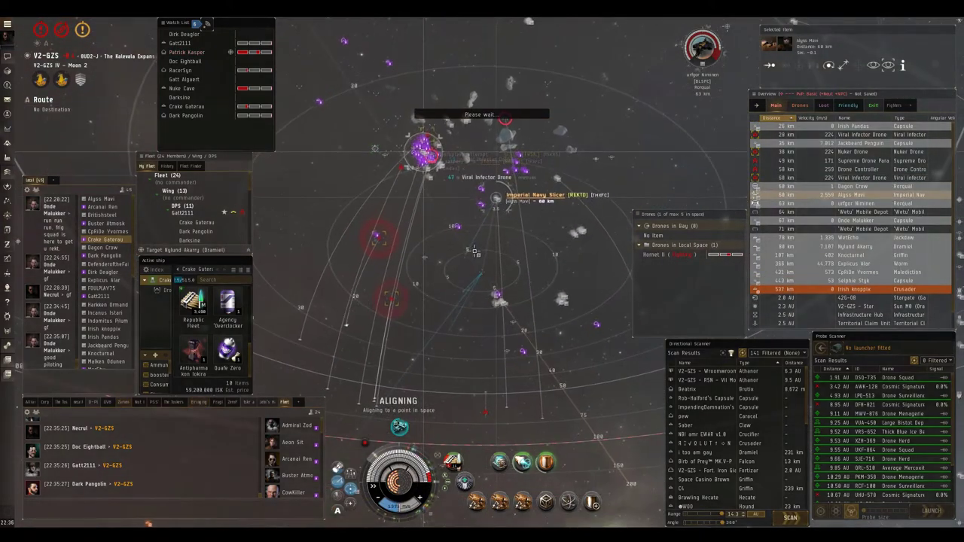
left_click_drag(475, 251, 615, 113)
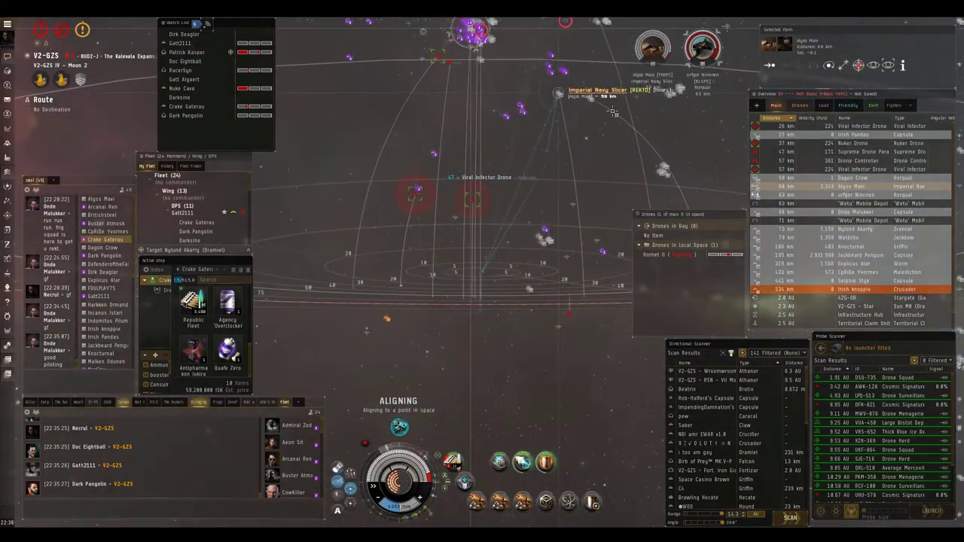
left_click_drag(575, 164, 523, 191)
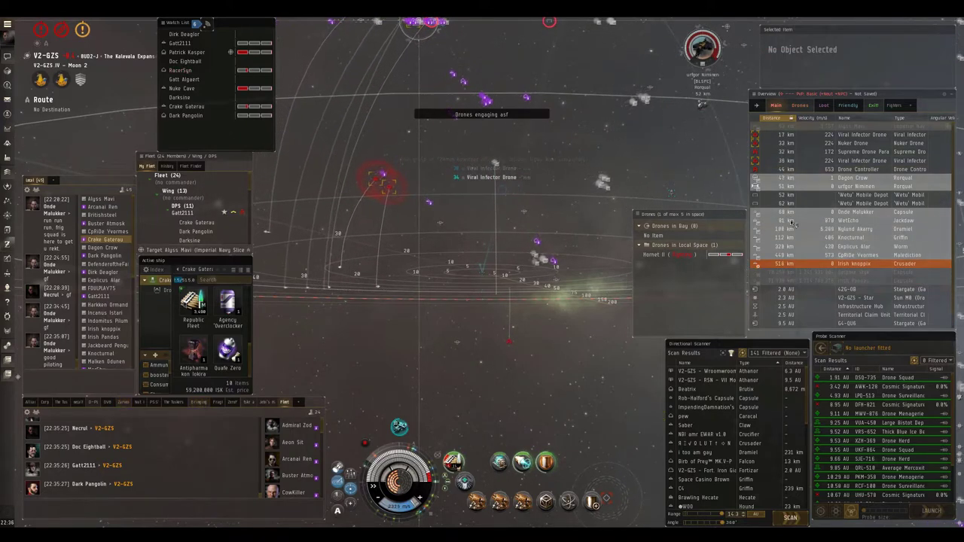
Step: Approach the Jackdaw, select the second Rorqual, and align toward a point in space
left_click(792, 223)
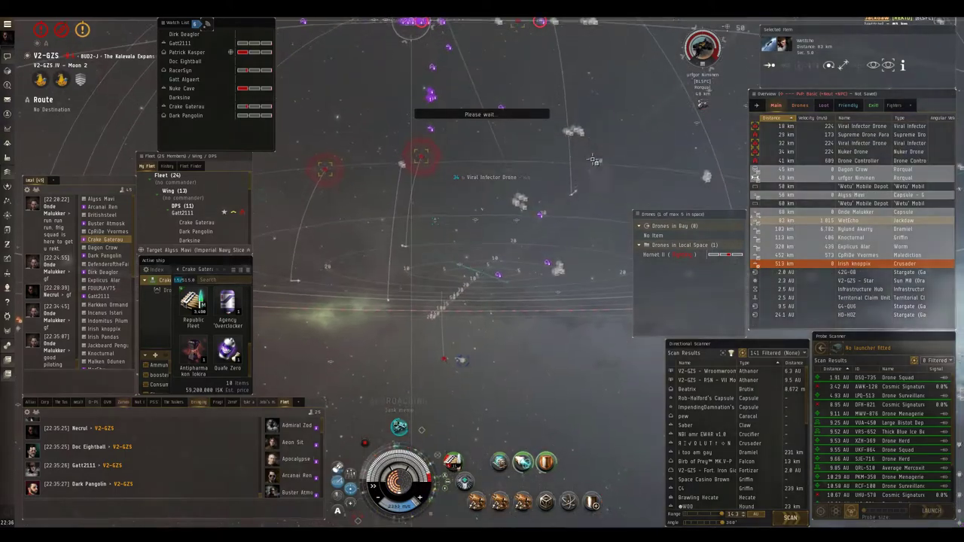
left_click_drag(661, 194, 690, 179)
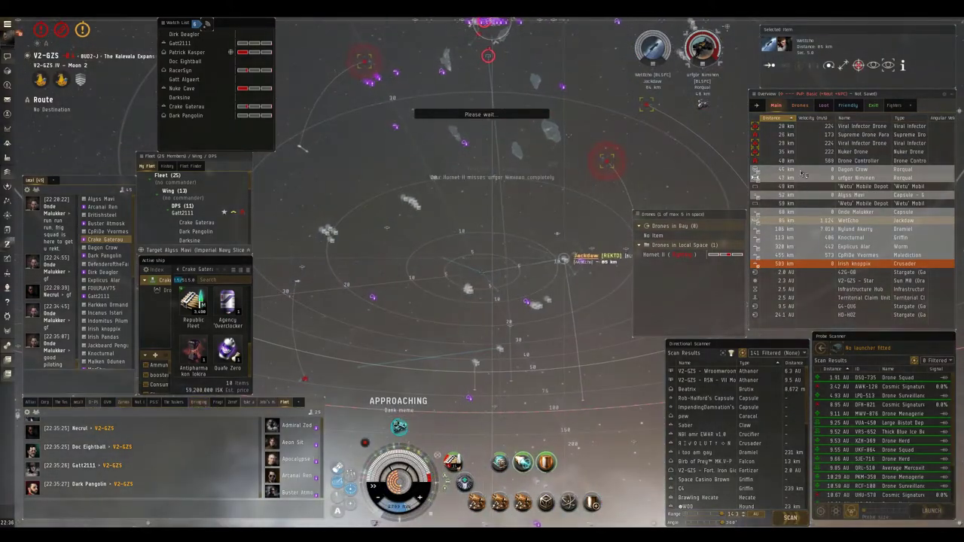
left_click(804, 169)
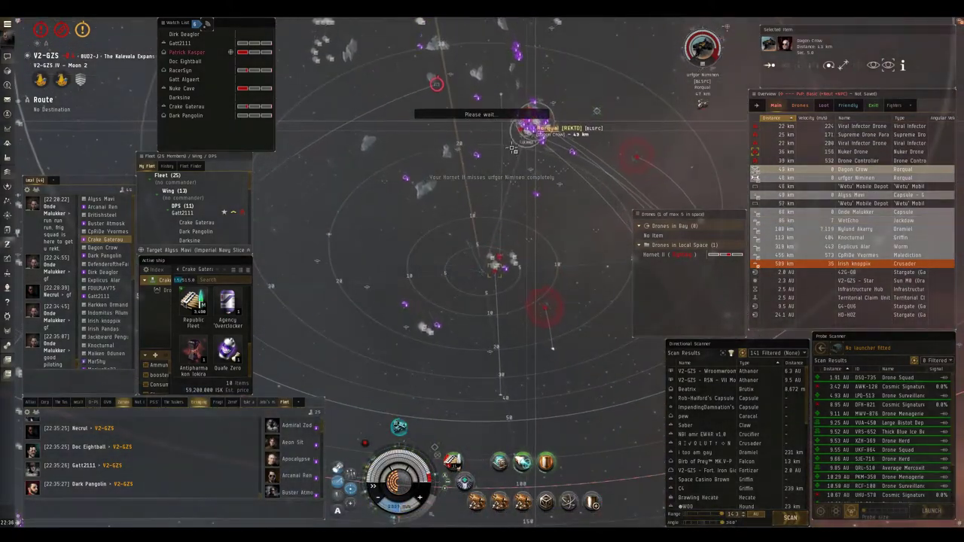
double_click(472, 214)
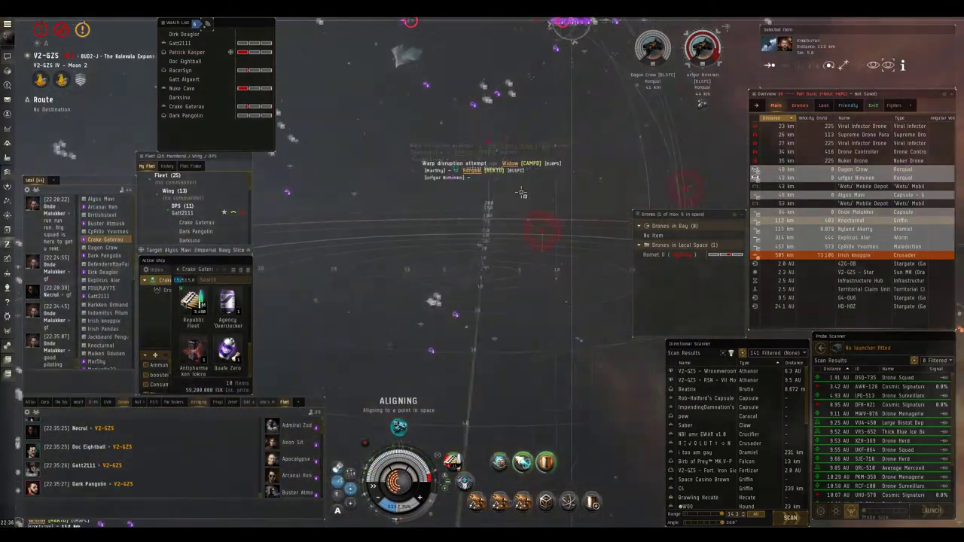
mouse_move(452, 226)
left_mouse_down()
mouse_move(507, 226)
mouse_move(513, 214)
left_mouse_up()
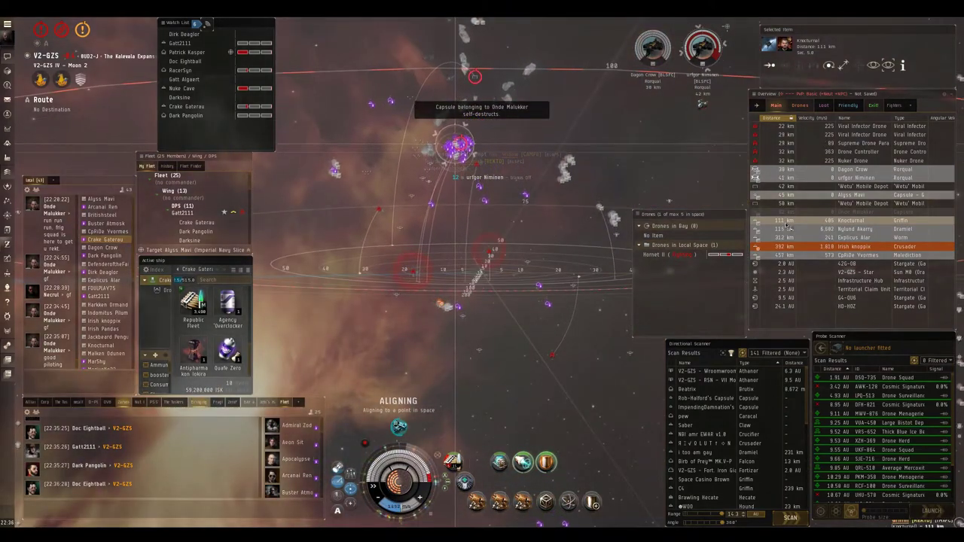
mouse_move(497, 226)
left_mouse_down()
mouse_move(532, 181)
mouse_move(479, 205)
left_mouse_up()
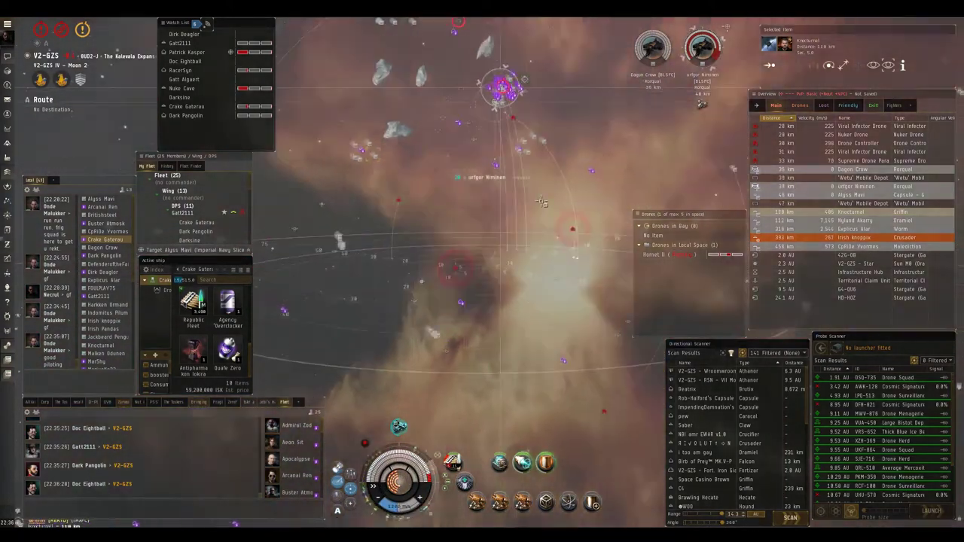
left_click_drag(542, 202, 486, 348)
Step: Bring up the guns' reload and ammo choices, realign, and stop the ship
right_click(453, 461)
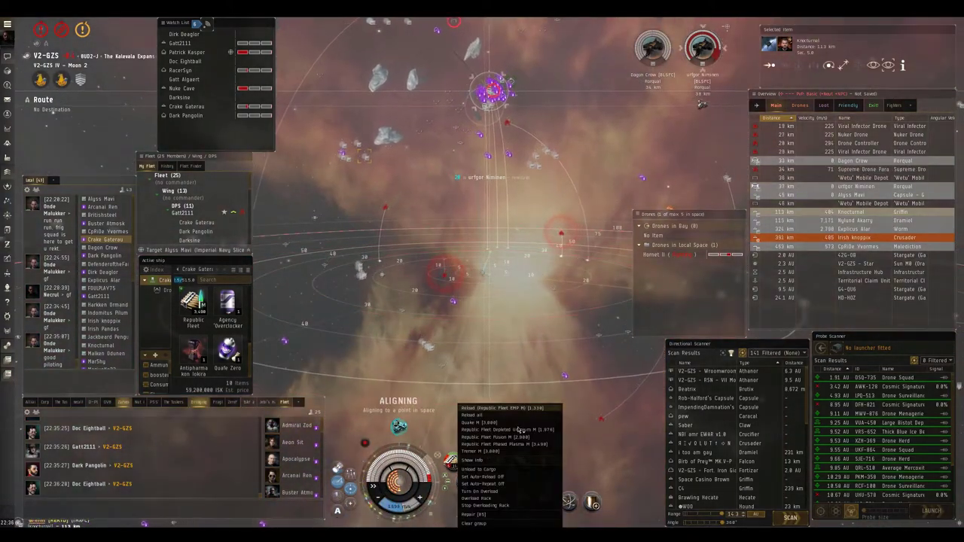
left_click_drag(512, 337, 499, 114)
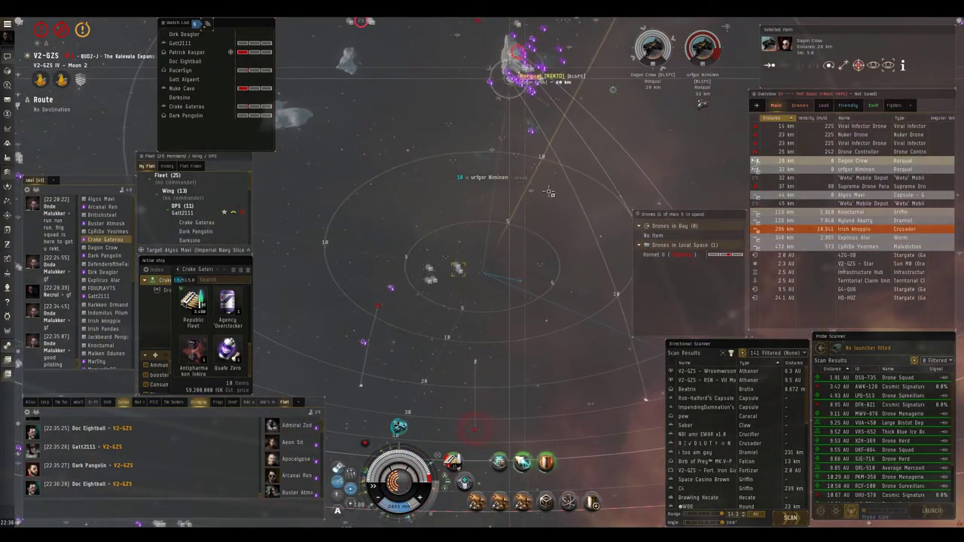
double_click(522, 187)
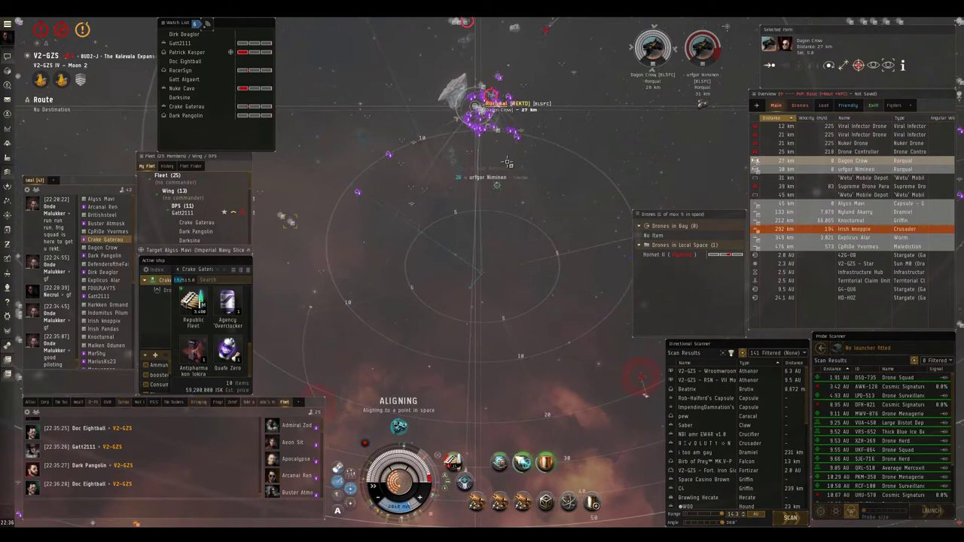
left_click_drag(530, 238, 470, 179)
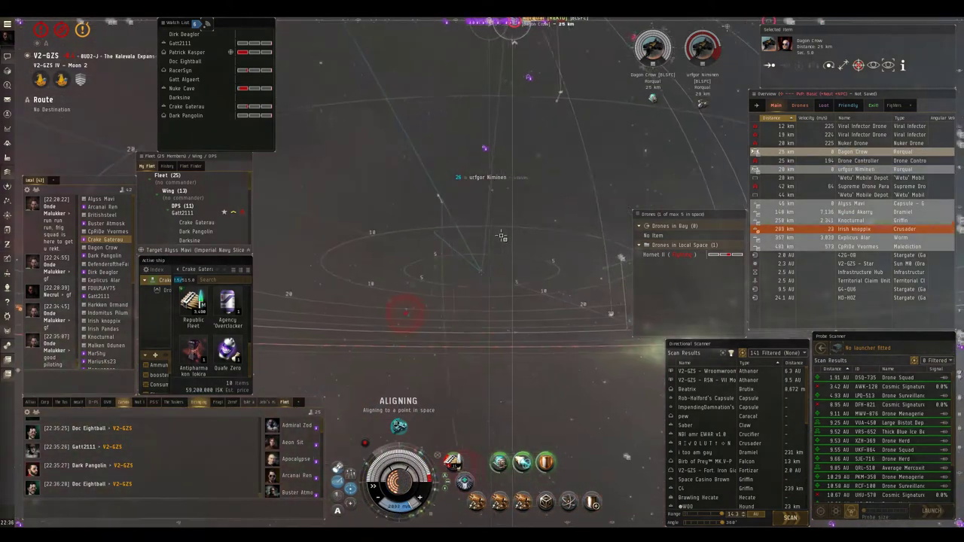
key("ctrl+space")
Step: Select the first Rorqual and try locking the Dramiel before it dies
left_click(789, 168)
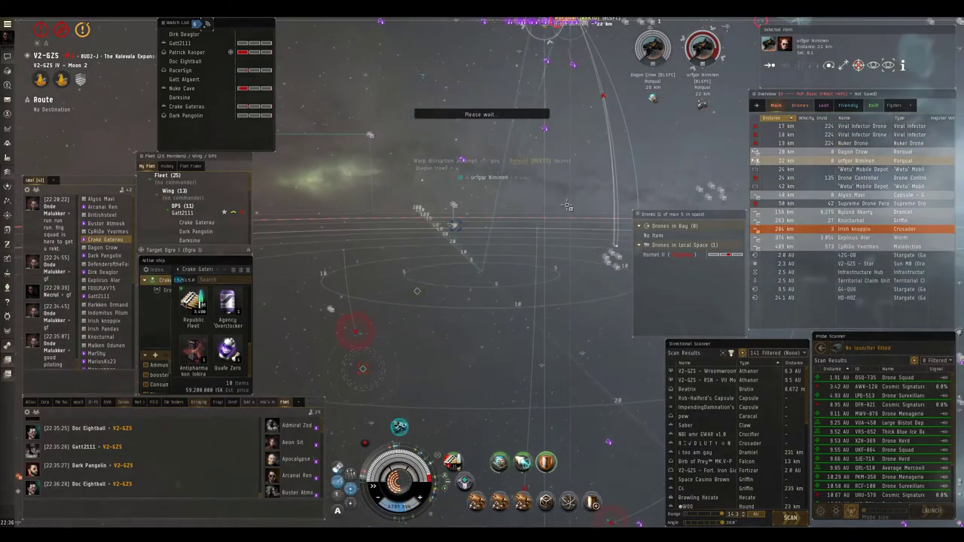
left_click_drag(482, 225, 539, 186)
left_click(526, 189, "ctrl")
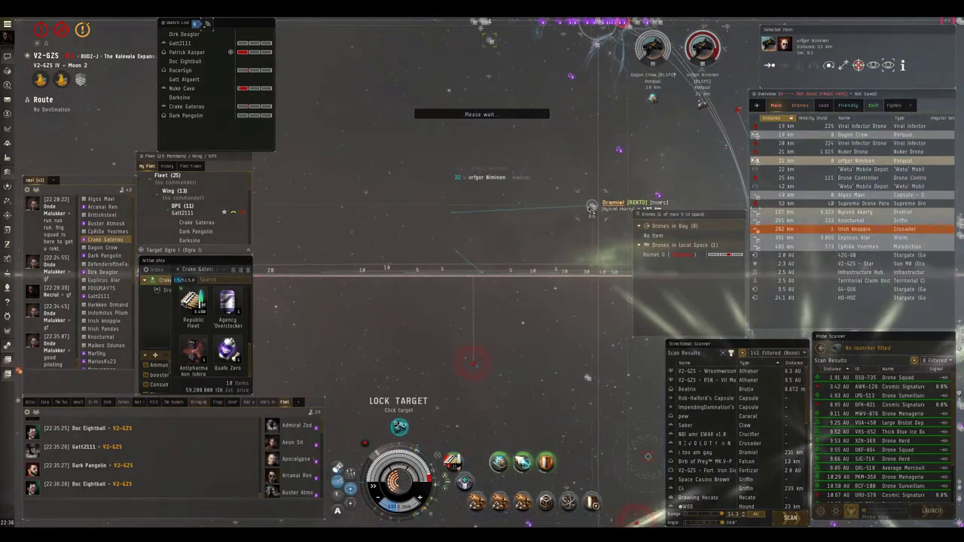
left_click_drag(527, 227, 482, 188)
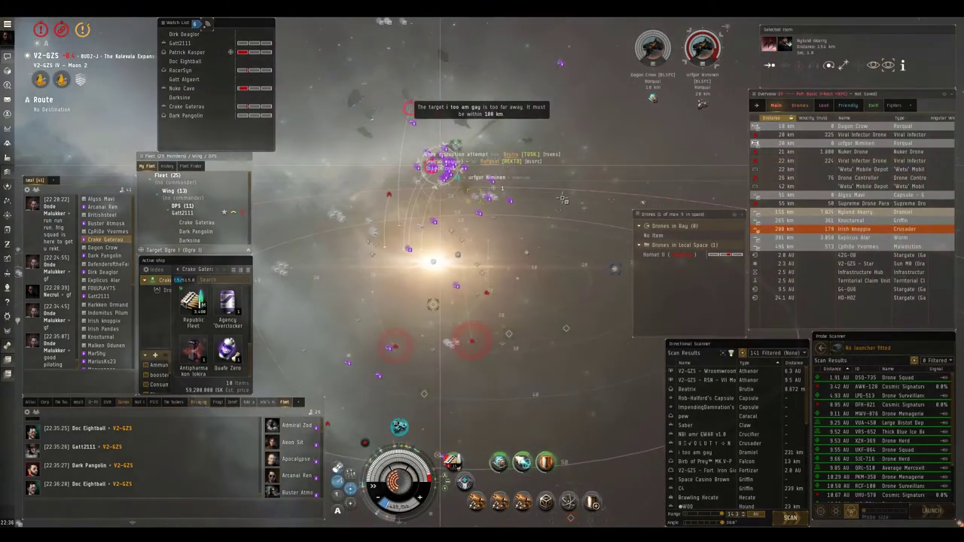
left_click_drag(597, 204, 576, 187)
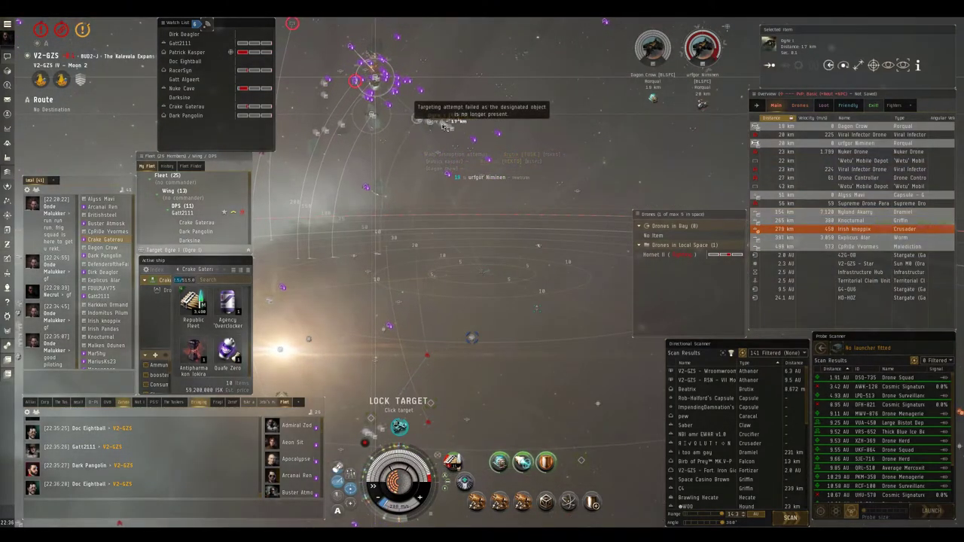
left_click_drag(444, 126, 710, 156)
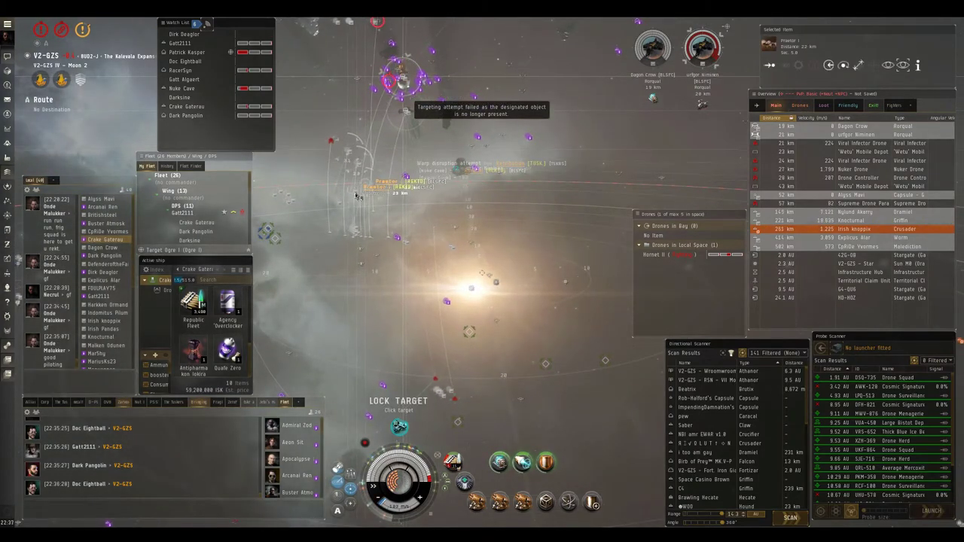
Step: Stop the ship, align toward a point, then approach the enemy Retribution
mouse_move(494, 224)
left_mouse_down()
mouse_move(616, 191)
mouse_move(608, 205)
left_mouse_up()
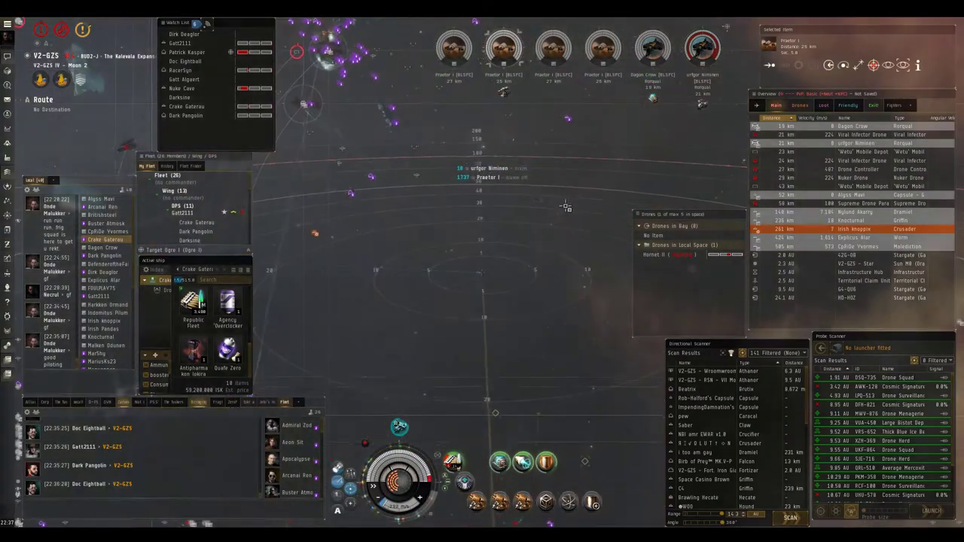
mouse_move(594, 196)
left_mouse_down()
mouse_move(604, 232)
mouse_move(519, 236)
mouse_move(516, 225)
left_mouse_up()
key("ctrl+space")
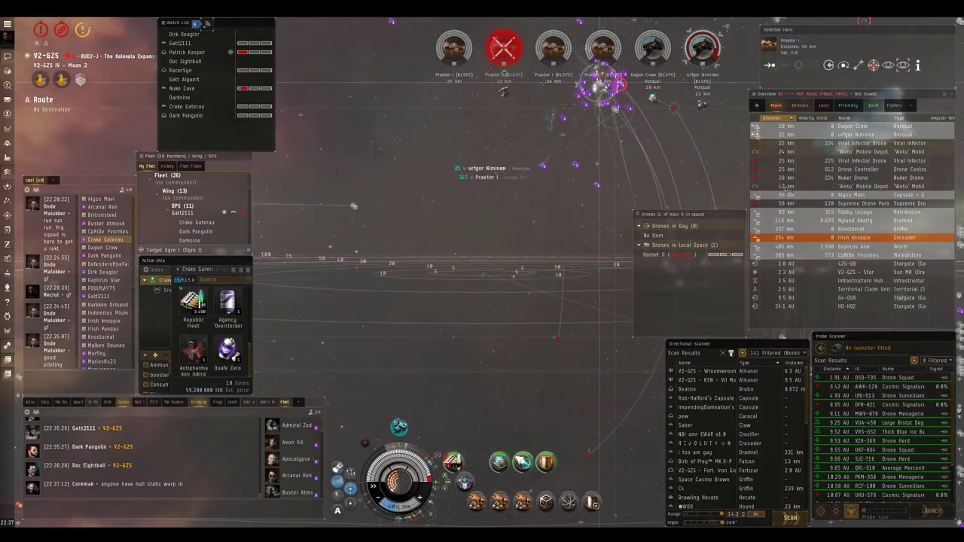
double_click(420, 204)
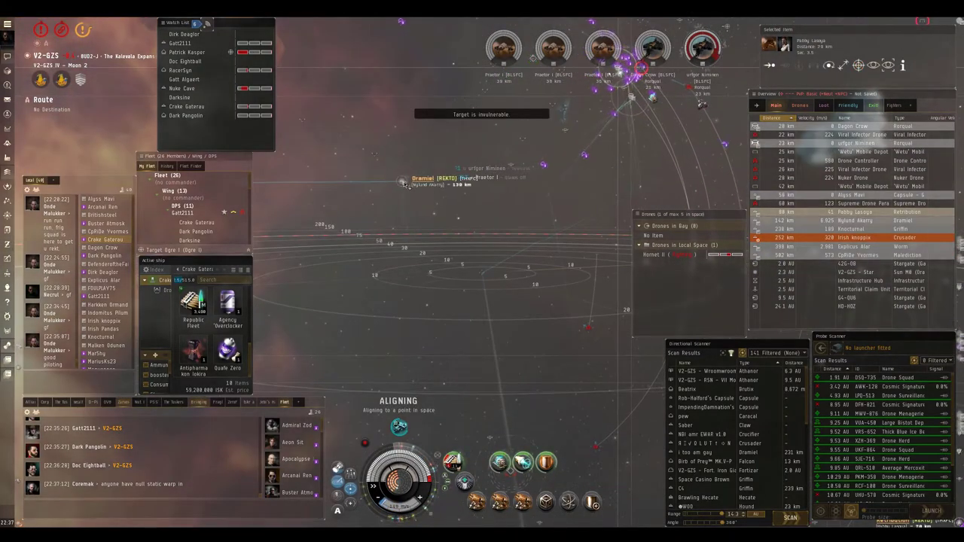
double_click(771, 216)
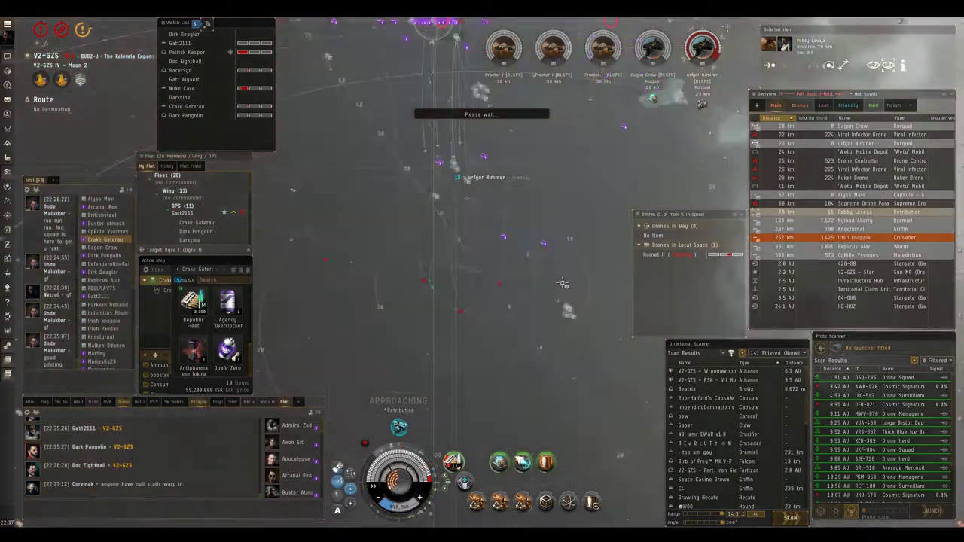
mouse_move(527, 225)
left_mouse_down()
mouse_move(480, 215)
mouse_move(503, 229)
left_mouse_up()
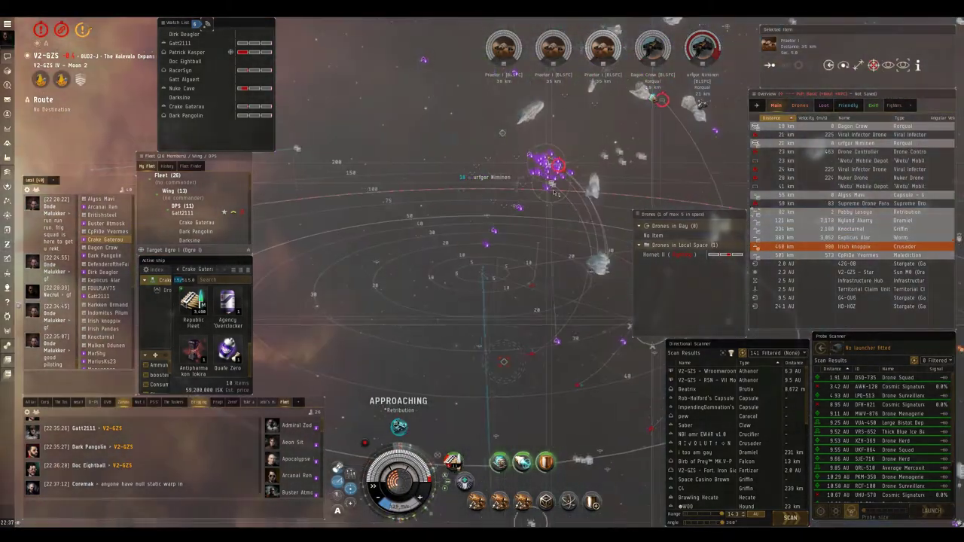
Step: Align toward open space, then select the enemy Retribution and the Minmatar cruiser wreck
left_click_drag(586, 156, 527, 218)
double_click(537, 230)
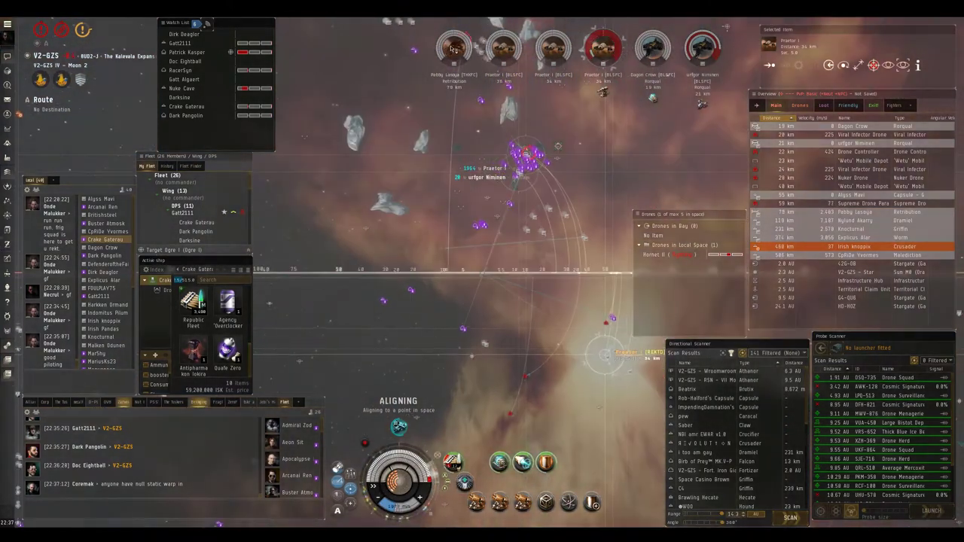
left_click(851, 212)
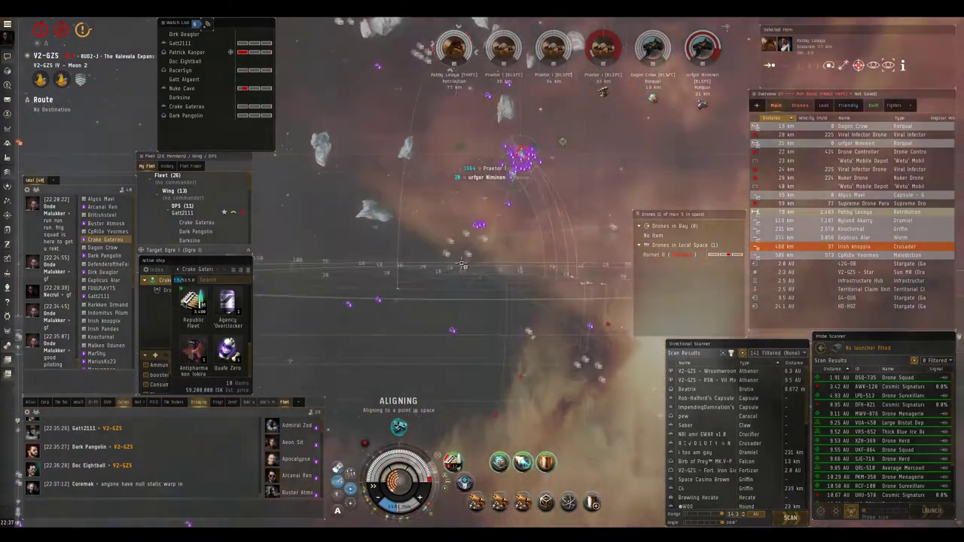
left_click_drag(536, 268, 511, 249)
left_click(523, 258)
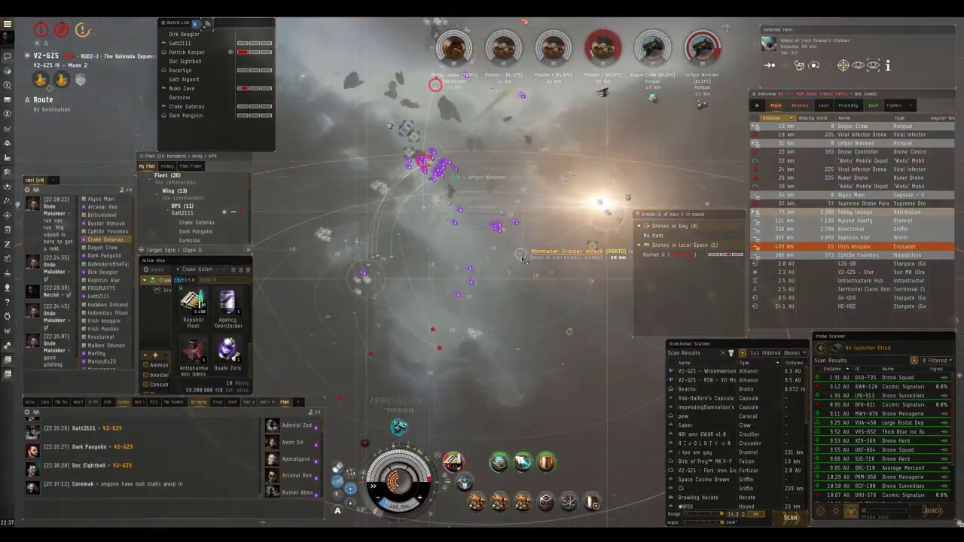
mouse_move(582, 228)
left_mouse_down()
mouse_move(512, 259)
mouse_move(547, 251)
mouse_move(531, 223)
mouse_move(559, 253)
mouse_move(595, 205)
left_mouse_up()
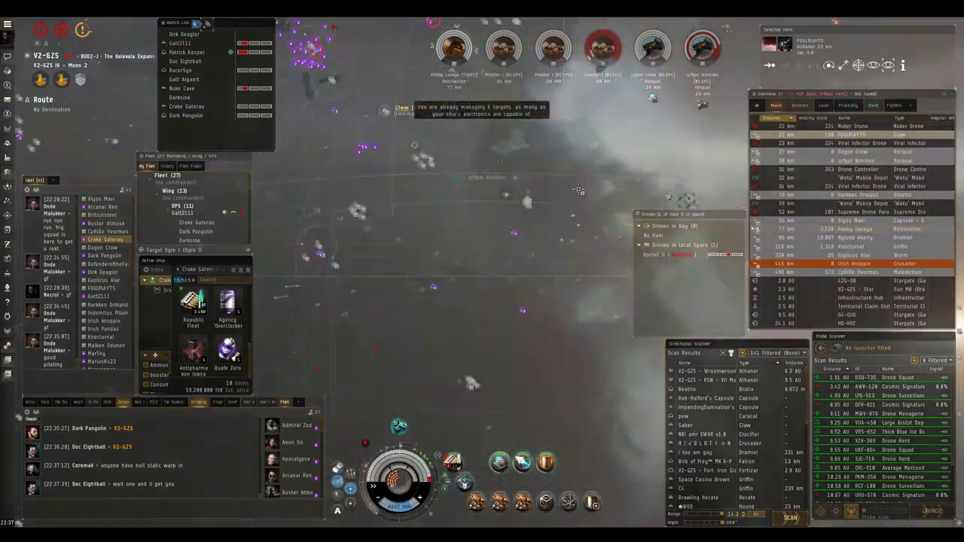
Step: Lock the enemy Claw and Stiletto and bring the ship to a stop
left_click(786, 135, "ctrl")
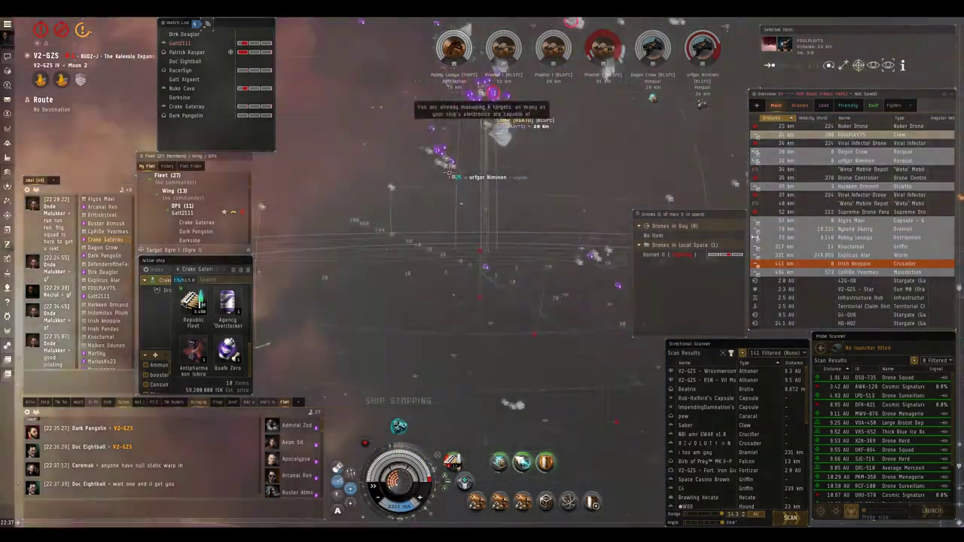
left_click_drag(467, 226, 550, 179)
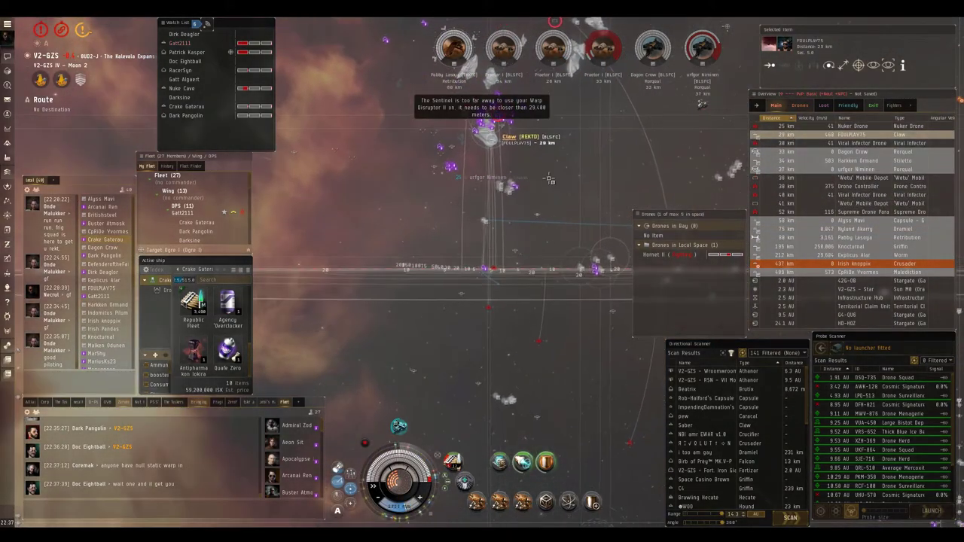
left_click(785, 137, "ctrl")
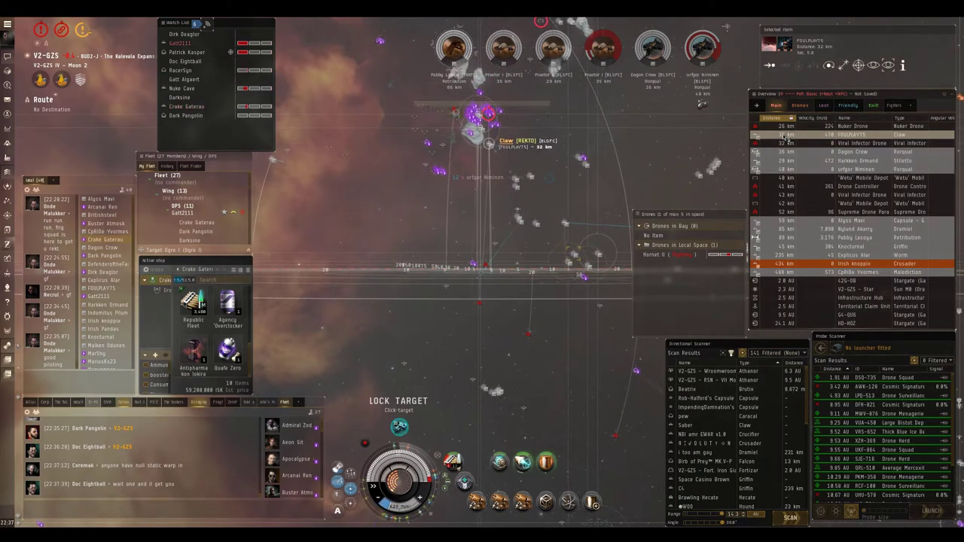
left_click(786, 160, "ctrl")
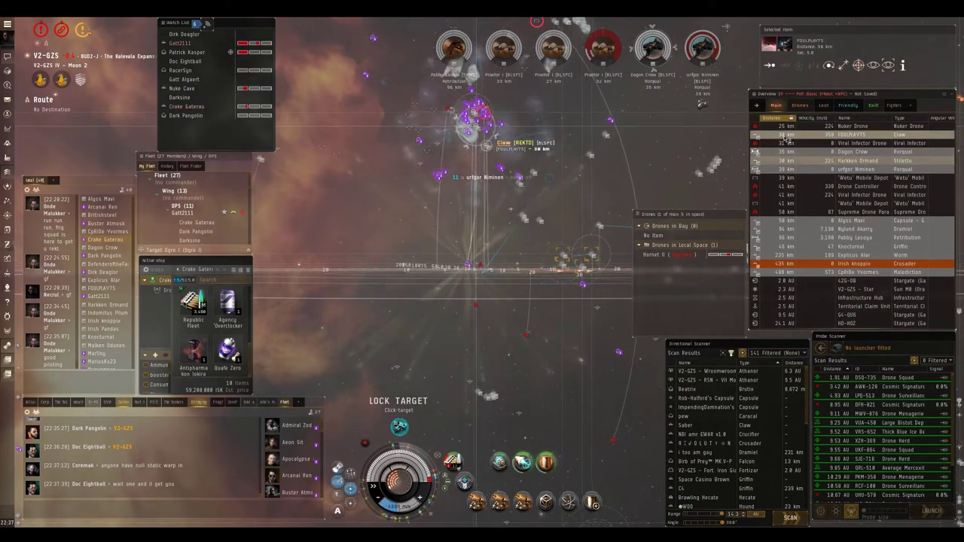
left_click(785, 134, "ctrl")
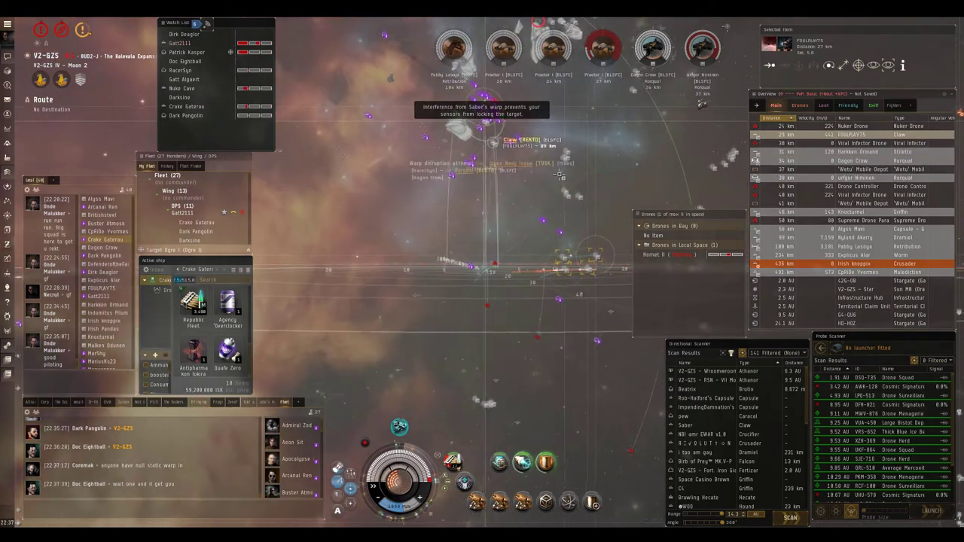
left_click(773, 154, "ctrl")
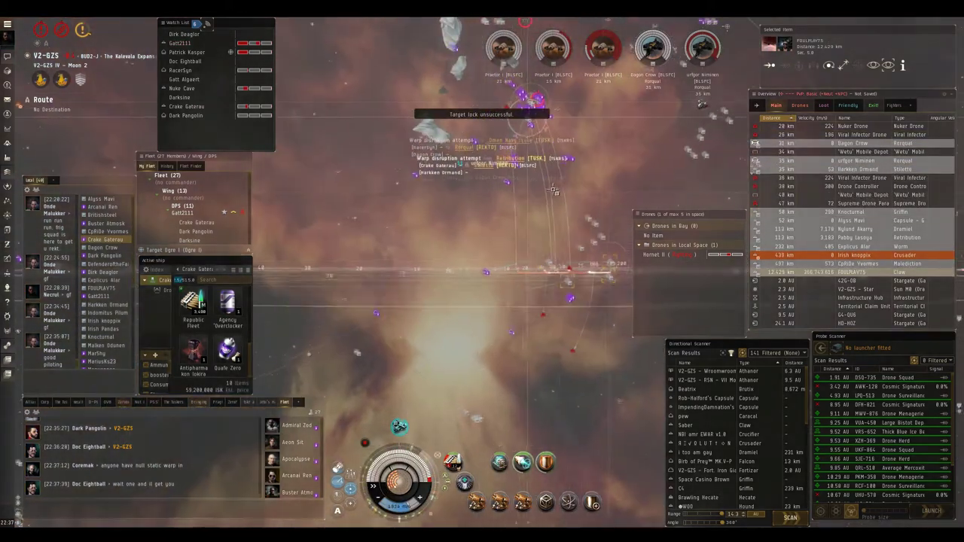
key("ctrl+space")
left_click(804, 189, "ctrl")
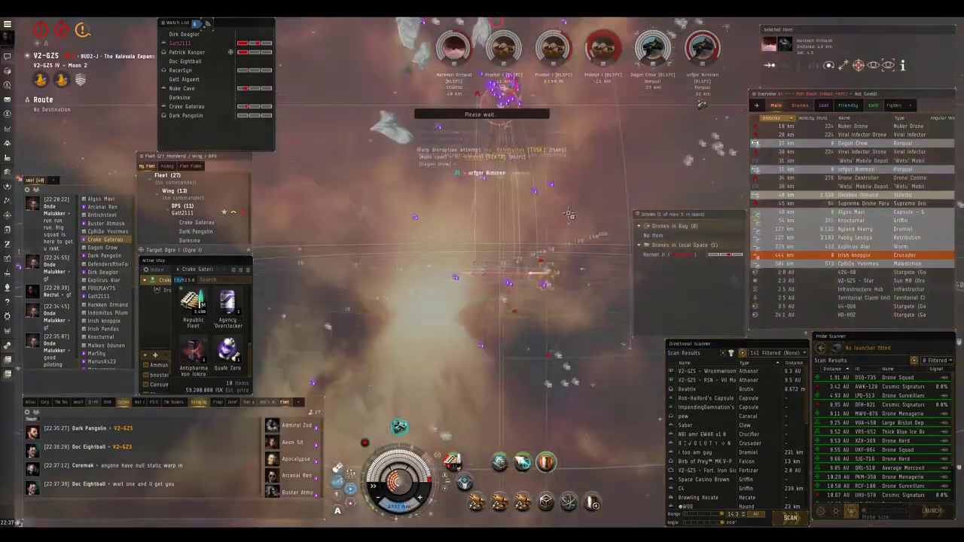
Step: Try to lock the enemy Griffin while surveying the tactical rings
left_click_drag(569, 215, 545, 235)
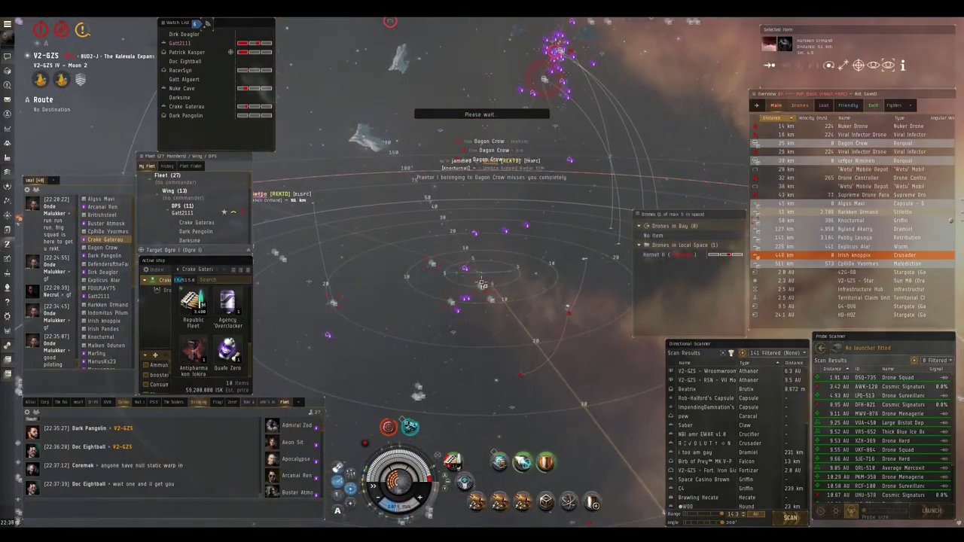
left_click(804, 220, "ctrl")
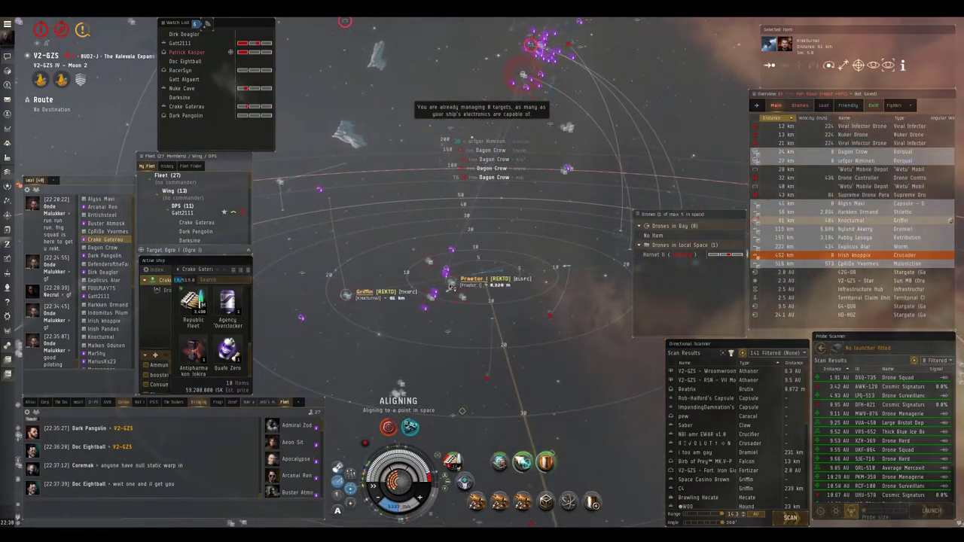
left_click_drag(528, 250, 527, 233)
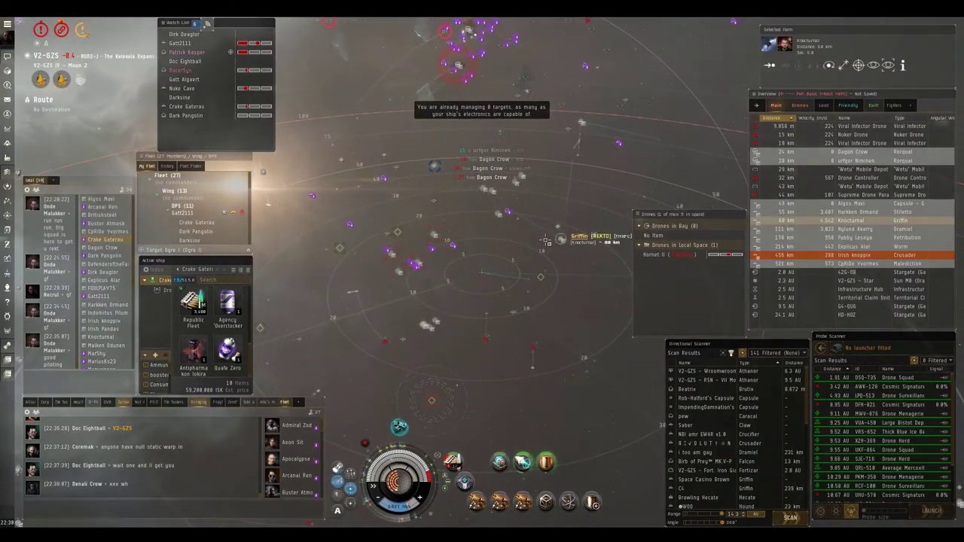
left_click_drag(545, 239, 535, 263)
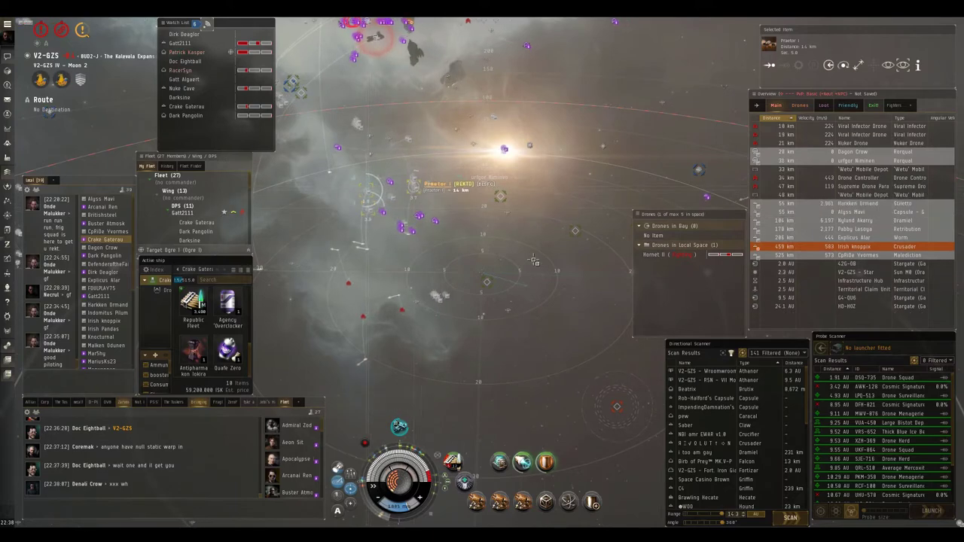
Step: Align toward a point in space and select the enemy Rorqual
double_click(418, 195)
mouse_move(452, 226)
left_mouse_down()
mouse_move(610, 241)
mouse_move(552, 198)
mouse_move(553, 189)
left_mouse_up()
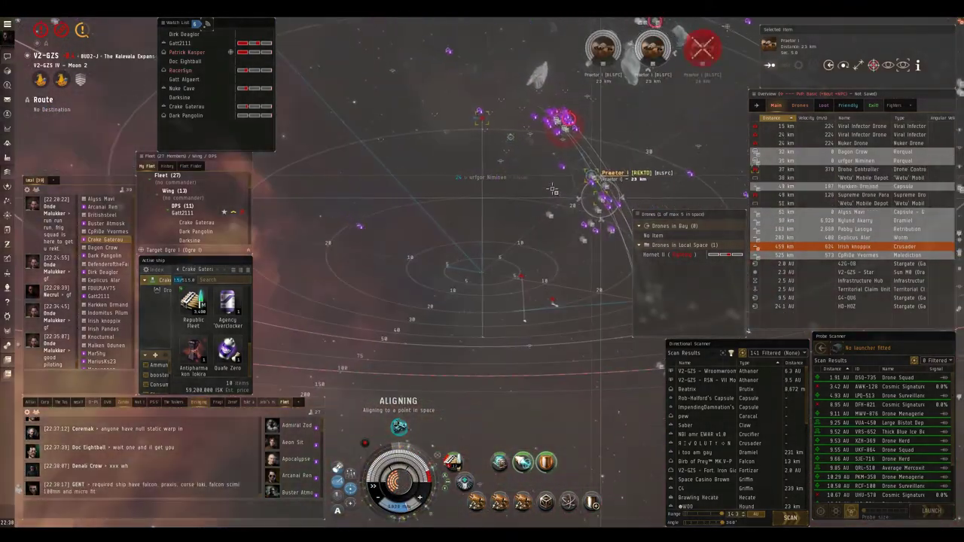
left_click_drag(497, 175, 481, 188)
left_click(486, 178, "ctrl")
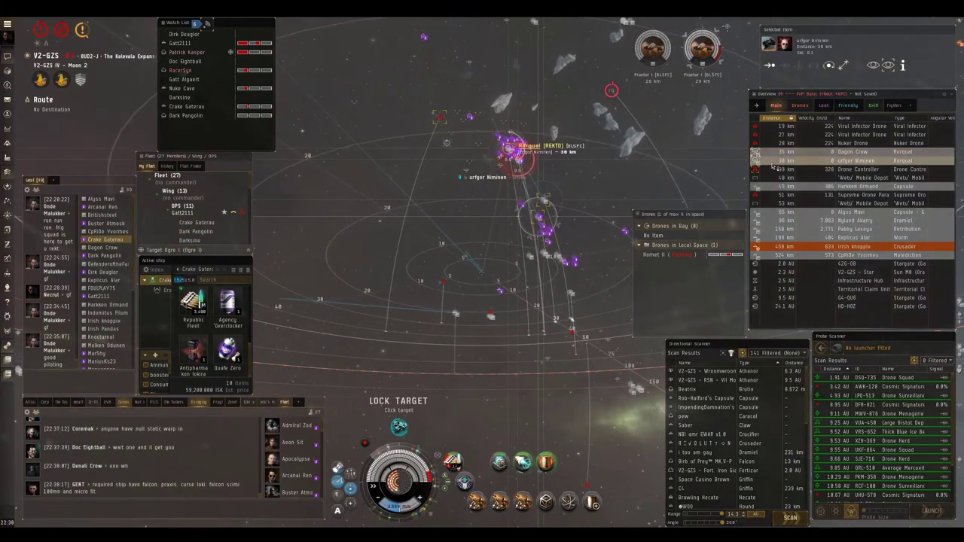
left_click_drag(571, 197, 661, 65)
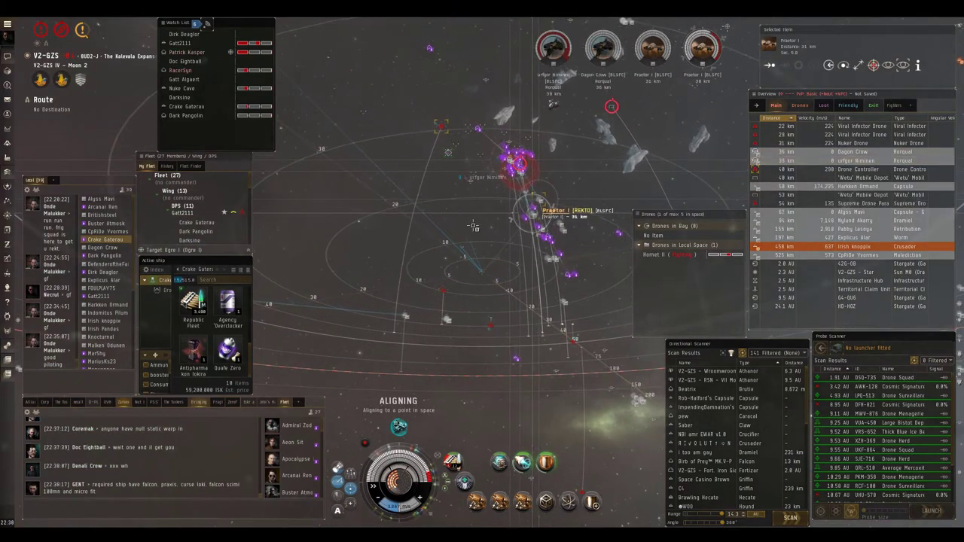
mouse_move(473, 225)
left_mouse_down()
mouse_move(507, 234)
mouse_move(527, 211)
left_mouse_up()
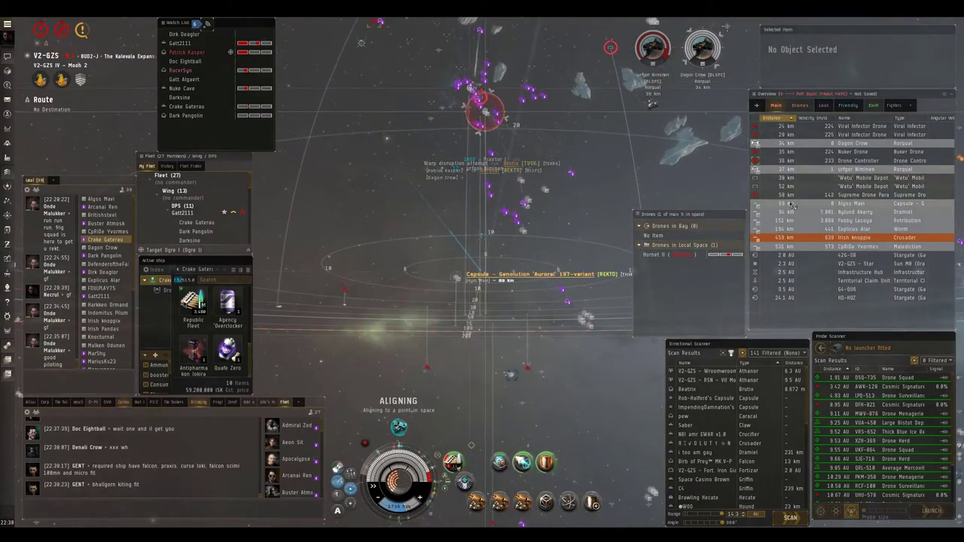
Step: Approach a nearby ship from the overview list
double_click(790, 211)
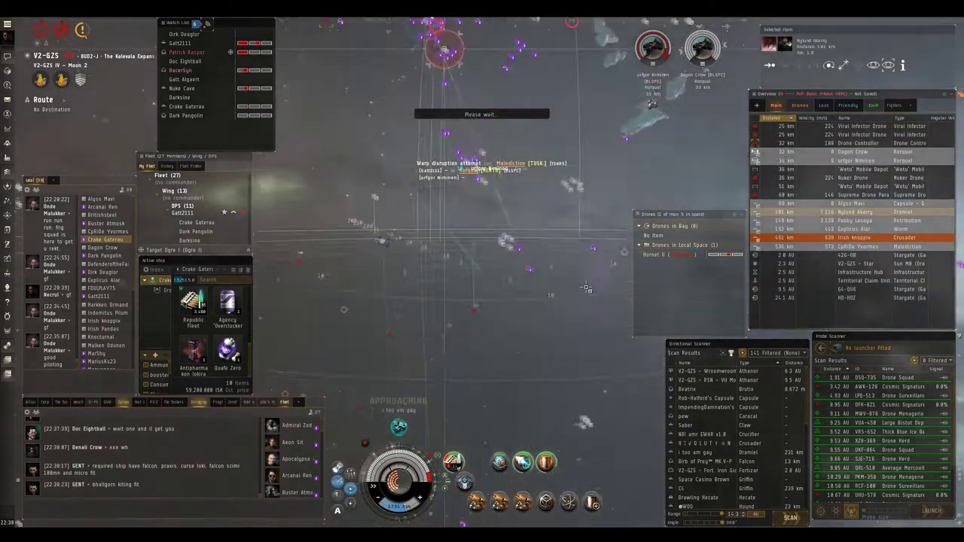
mouse_move(586, 287)
left_mouse_down()
mouse_move(558, 299)
mouse_move(549, 265)
mouse_move(593, 236)
left_mouse_up()
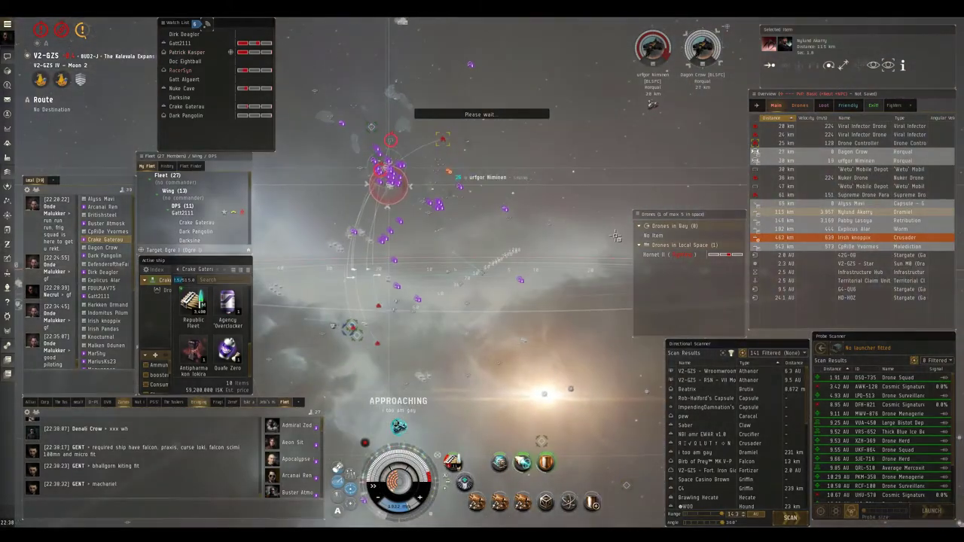
mouse_move(545, 189)
left_mouse_down()
mouse_move(558, 199)
mouse_move(404, 151)
left_mouse_up()
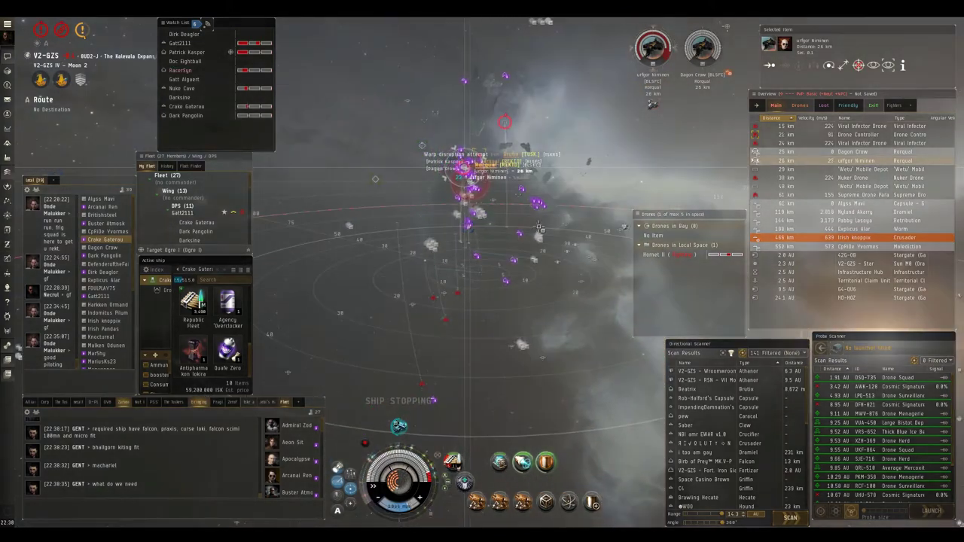
Step: Check the enemy drones in space, then return to the main ship list
left_click(799, 106)
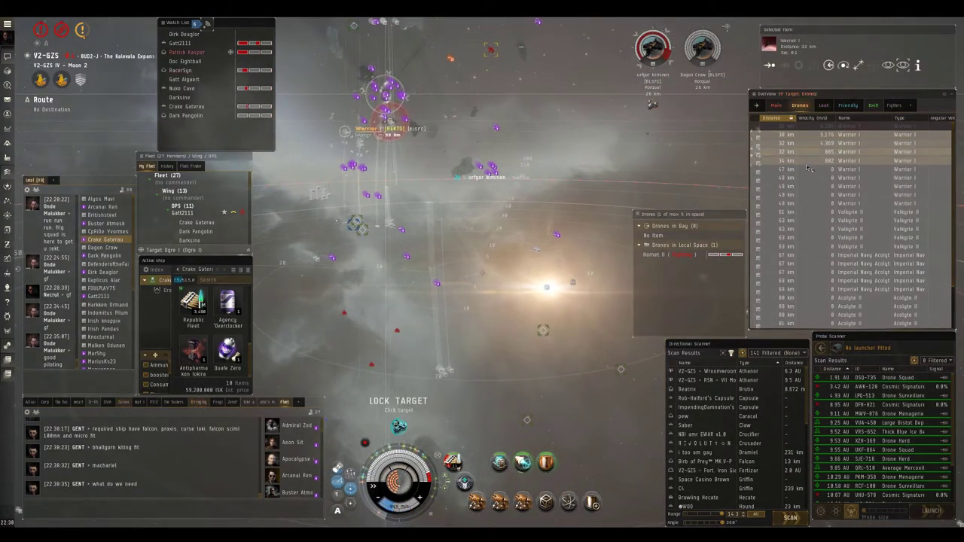
mouse_move(527, 188)
left_mouse_down()
mouse_move(582, 202)
mouse_move(640, 179)
mouse_move(602, 192)
left_mouse_up()
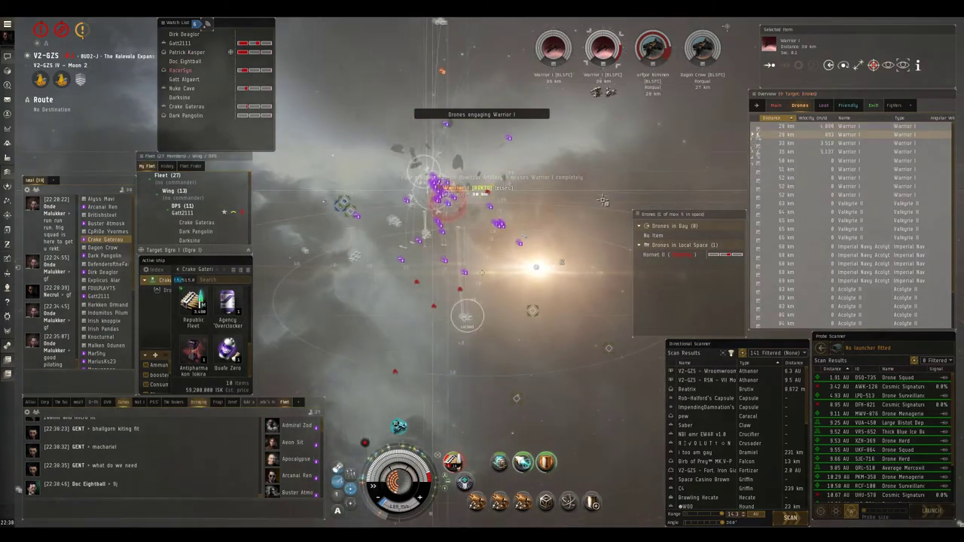
left_click_drag(603, 197, 751, 143)
left_click(774, 106)
mouse_move(564, 226)
left_mouse_down()
mouse_move(608, 271)
mouse_move(519, 235)
left_mouse_up()
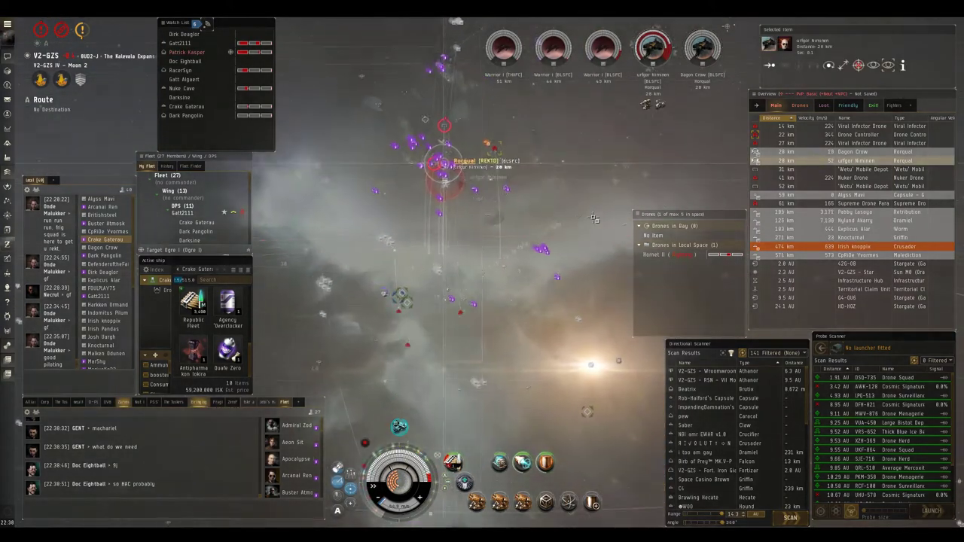
Step: Stop the ship beside the Rorqual fight and focus the fleet chat input
left_click_drag(614, 175, 539, 216)
key("ctrl+space")
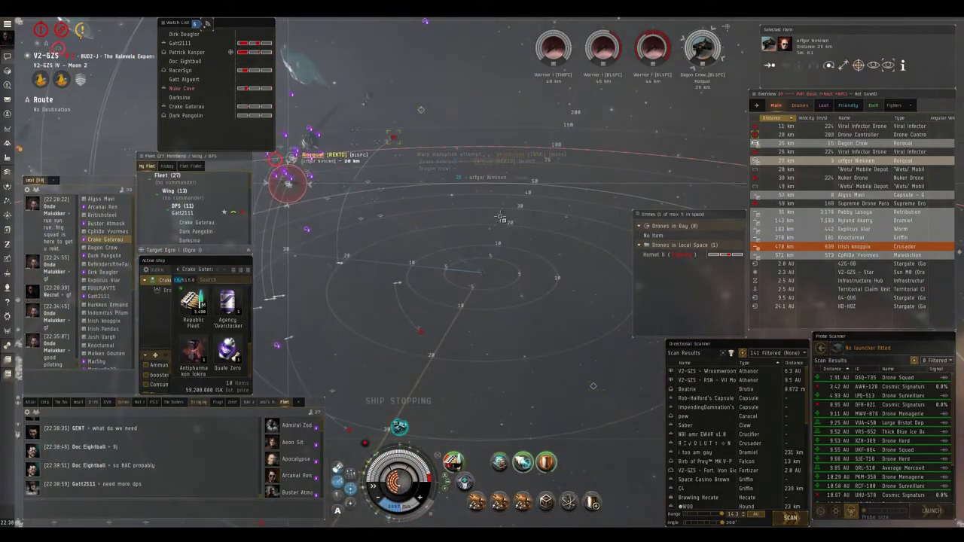
left_click_drag(539, 216, 566, 248)
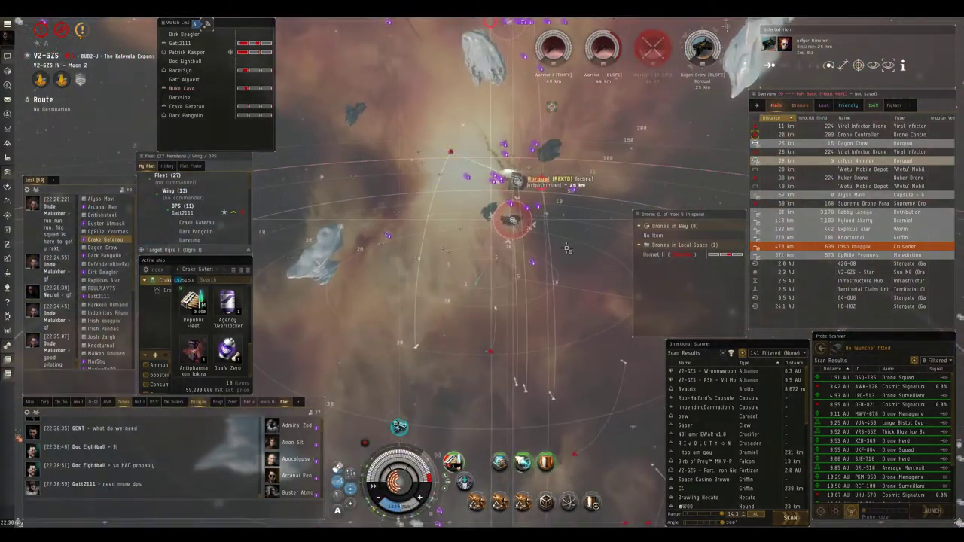
left_click(160, 511)
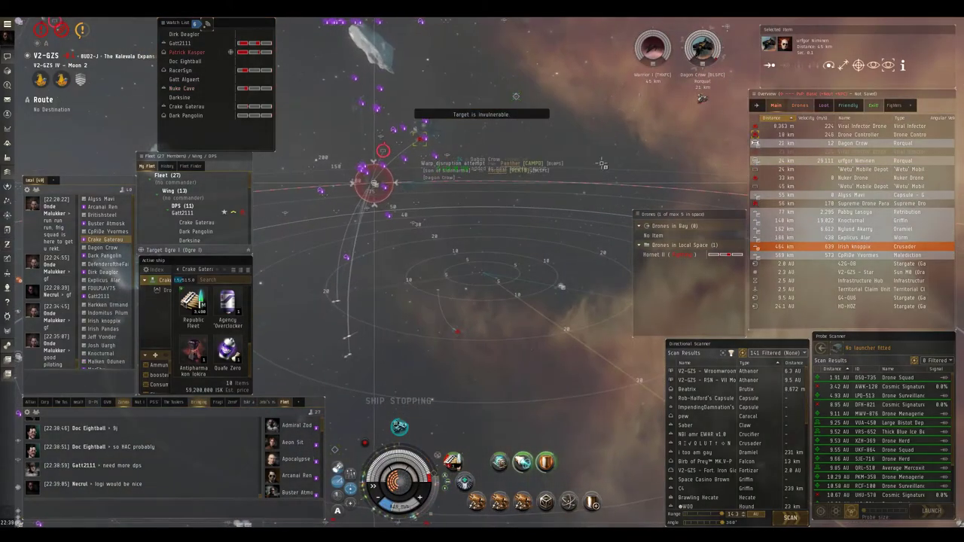
mouse_move(493, 281)
left_mouse_down()
mouse_move(472, 242)
mouse_move(542, 210)
mouse_move(576, 209)
left_mouse_up()
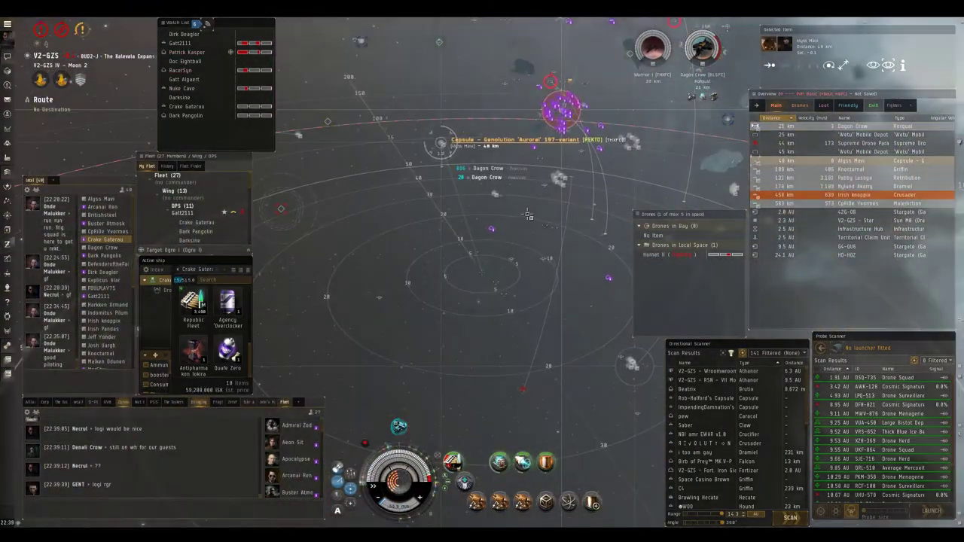
Step: Dismiss the notification history and order the drones to attack the locked target
mouse_move(576, 209)
left_mouse_down()
mouse_move(522, 238)
mouse_move(542, 169)
mouse_move(517, 222)
mouse_move(482, 238)
mouse_move(561, 280)
left_mouse_up()
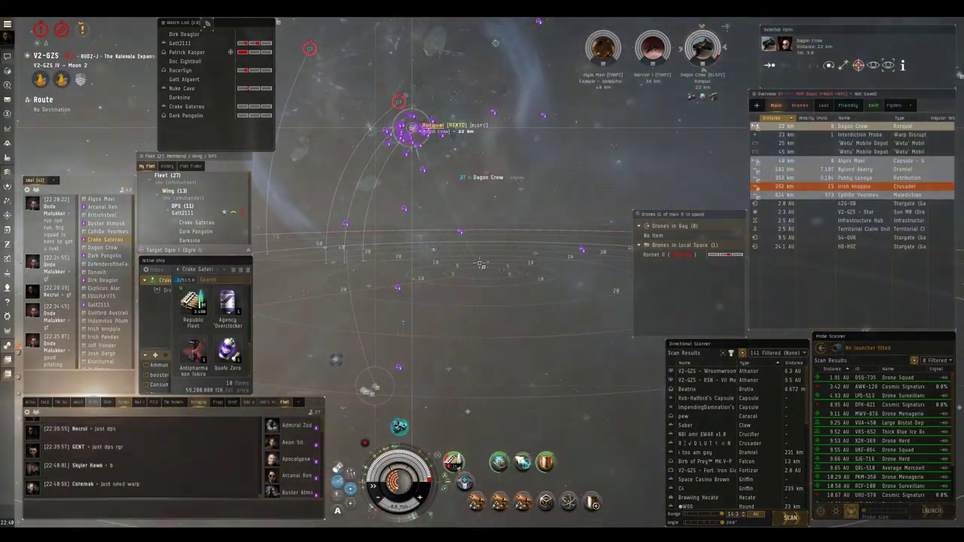
left_click_drag(480, 263, 487, 229)
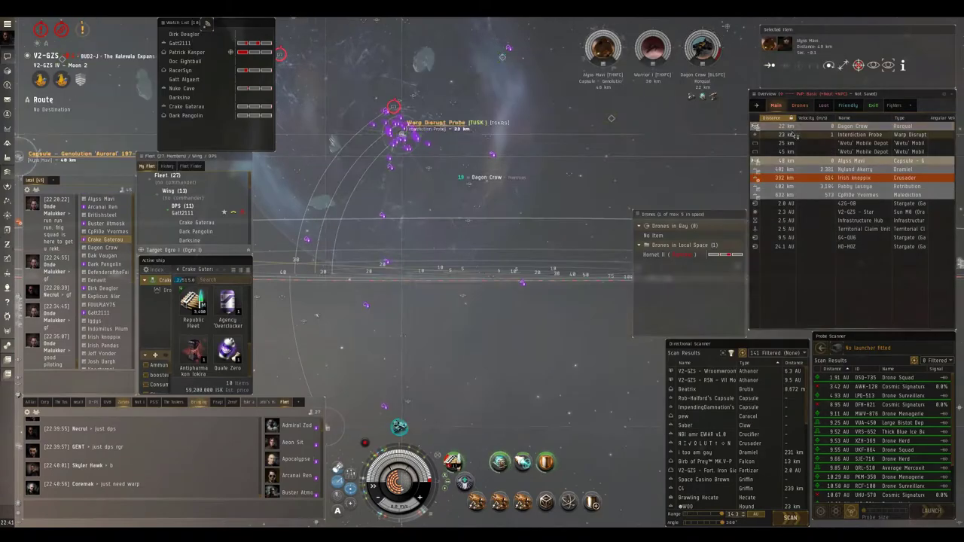
mouse_move(482, 264)
left_mouse_down()
mouse_move(508, 164)
mouse_move(498, 301)
mouse_move(498, 206)
mouse_move(452, 461)
mouse_move(467, 316)
left_mouse_up()
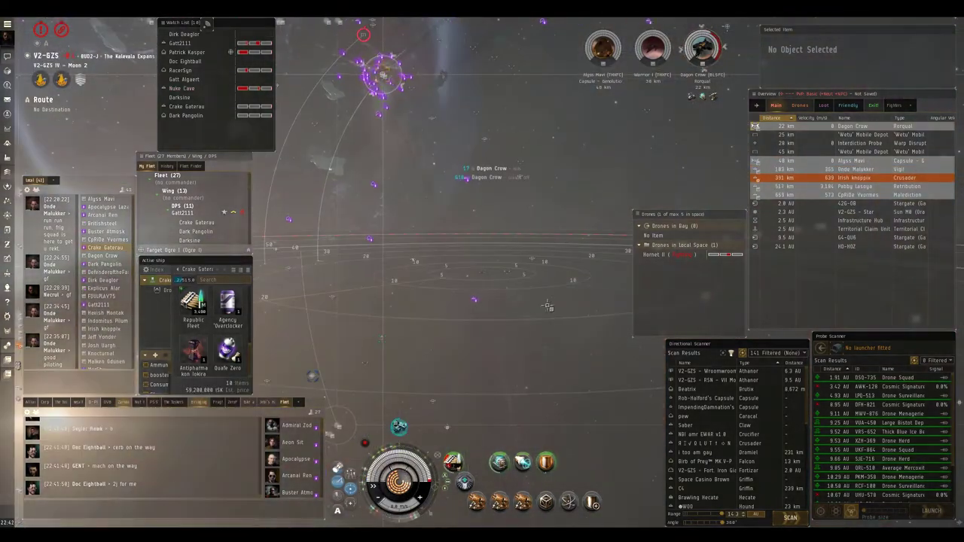
mouse_move(561, 366)
left_mouse_down()
mouse_move(514, 236)
mouse_move(517, 251)
left_mouse_up()
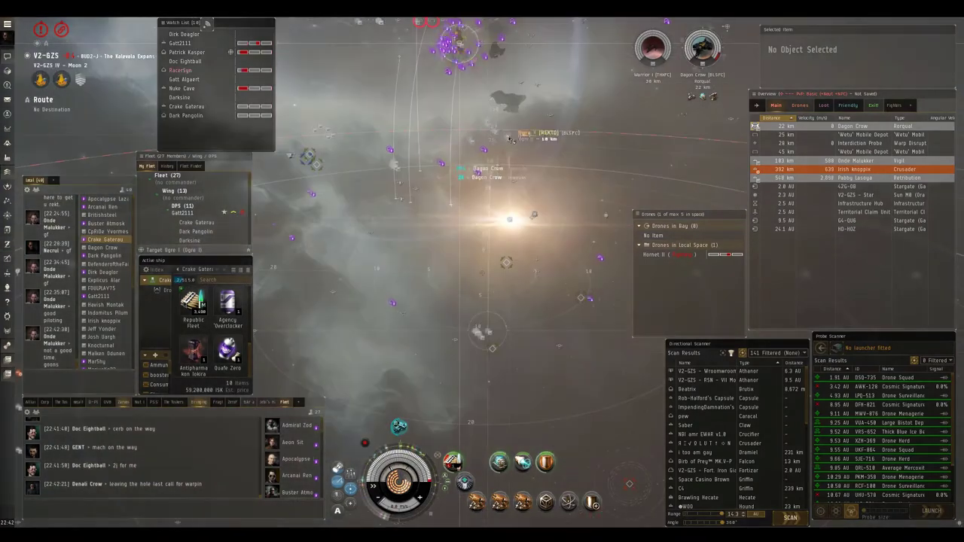
key("f")
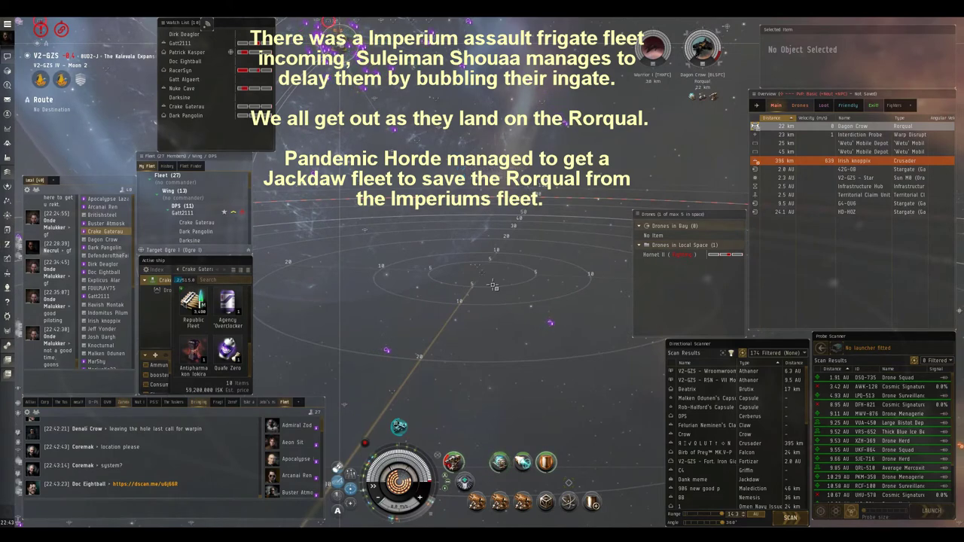
Step: Orbit the camera across the nebula to look over the fleet
mouse_move(500, 257)
left_mouse_down()
mouse_move(470, 271)
mouse_move(521, 225)
mouse_move(502, 221)
mouse_move(518, 218)
left_mouse_up()
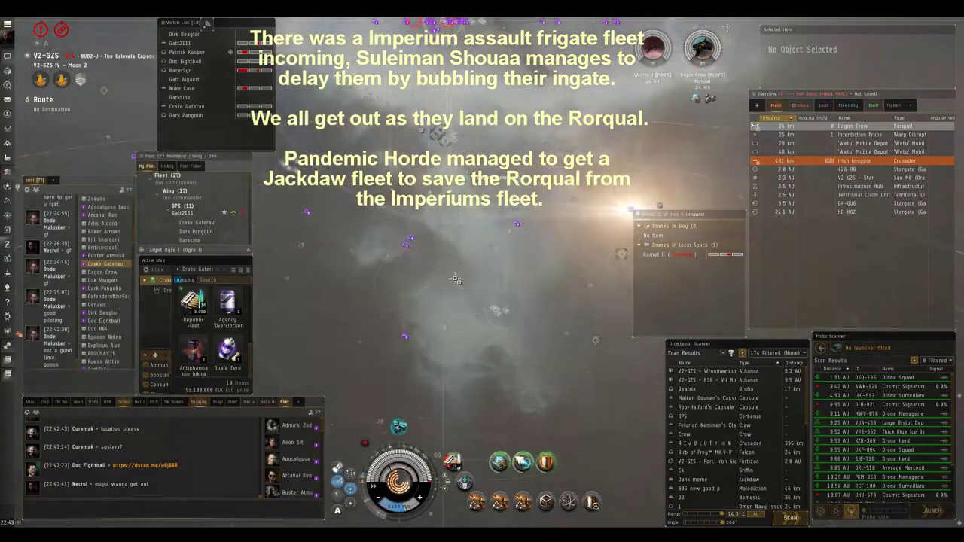
mouse_move(451, 302)
left_mouse_down()
mouse_move(507, 213)
mouse_move(472, 183)
left_mouse_up()
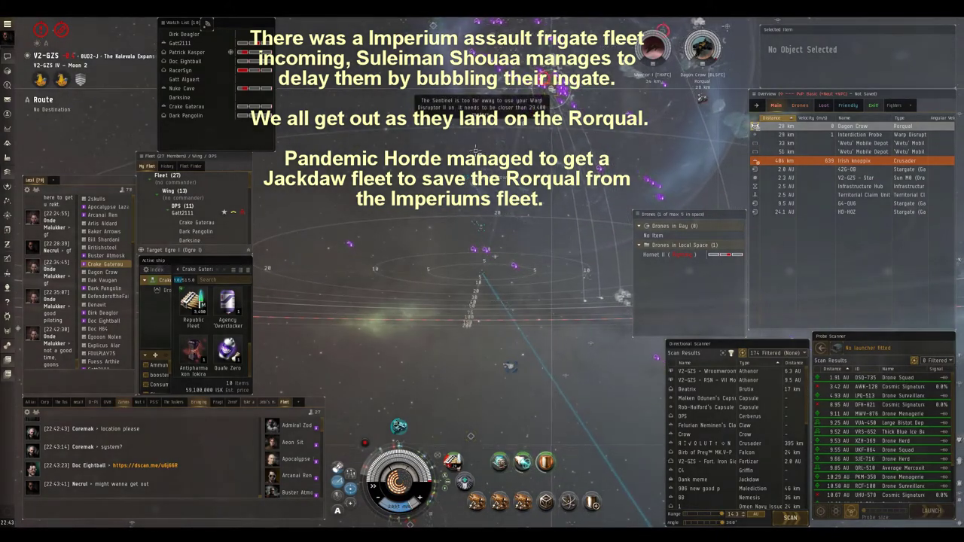
left_click_drag(476, 150, 513, 147)
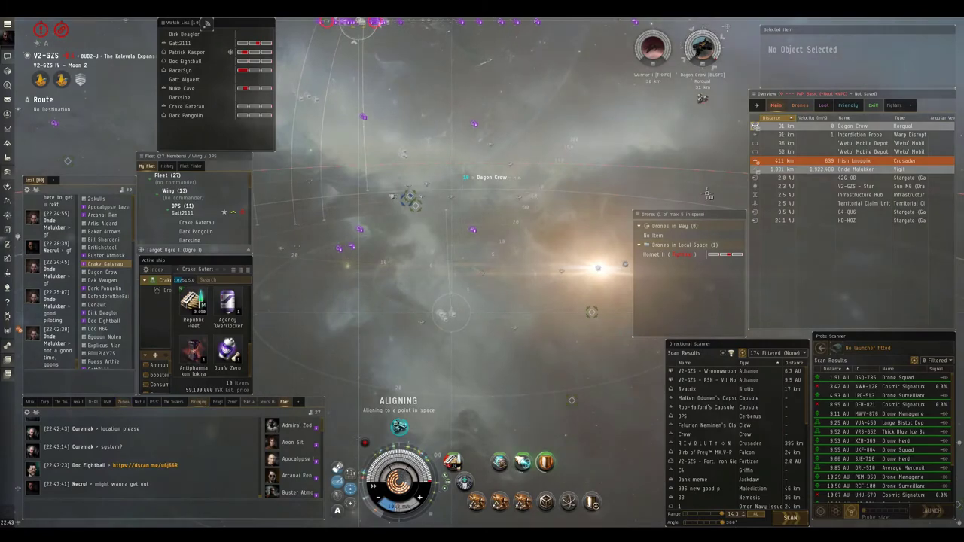
Step: Select the enemy Vigil and keep realigning the ship to points in space
left_click(791, 171)
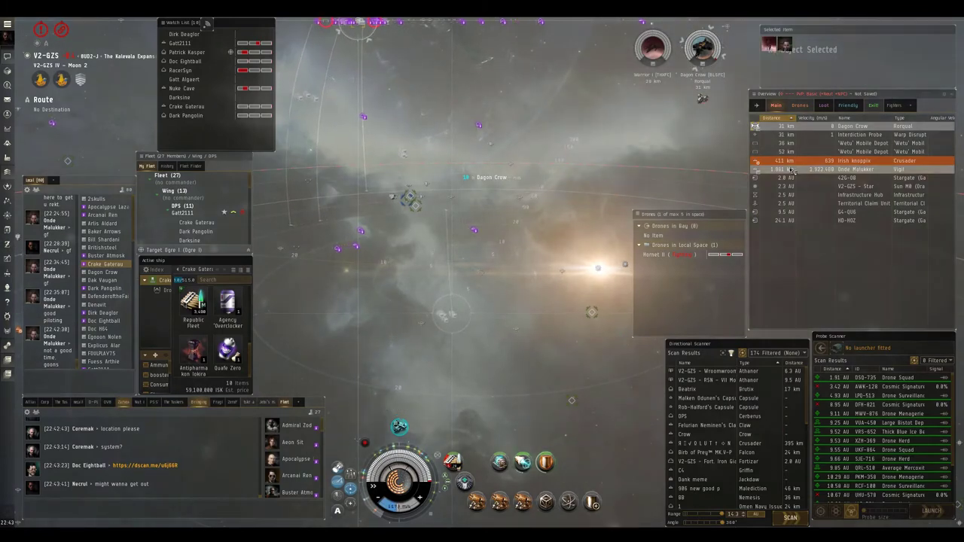
scroll(557, 198, "down", 5)
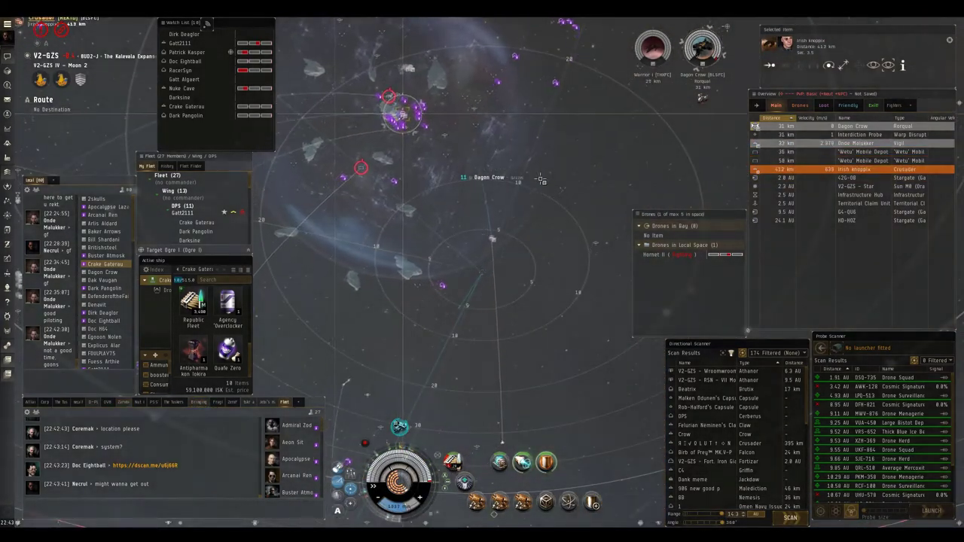
double_click(540, 178)
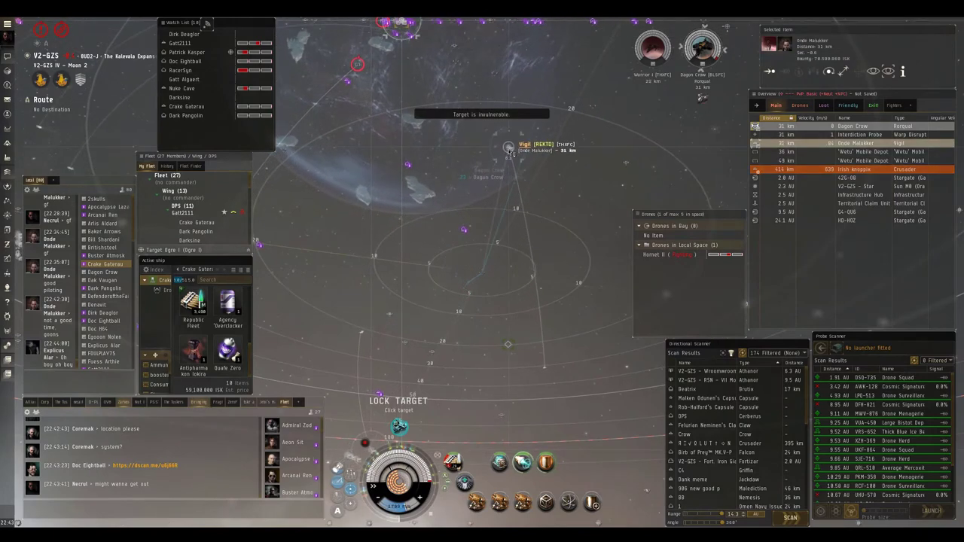
left_click_drag(510, 188, 532, 234)
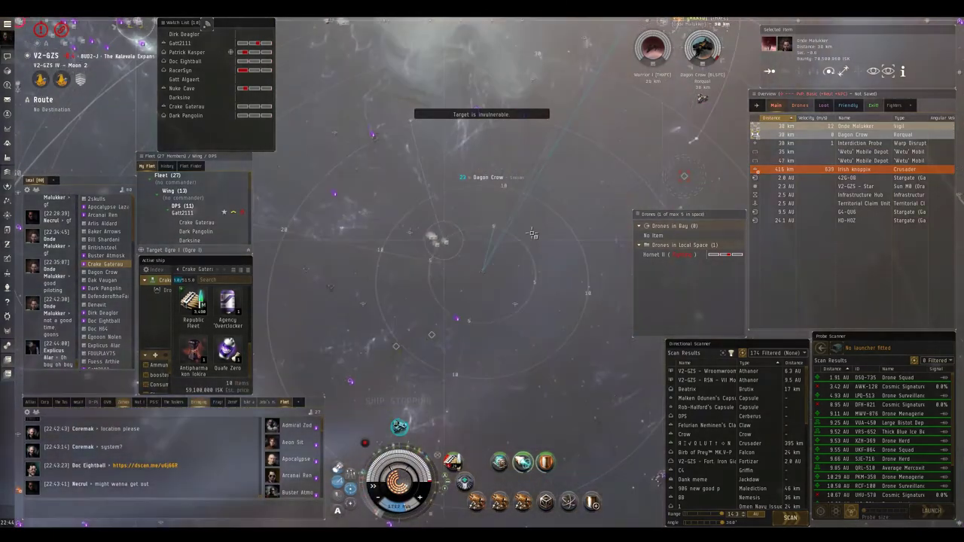
double_click(532, 235)
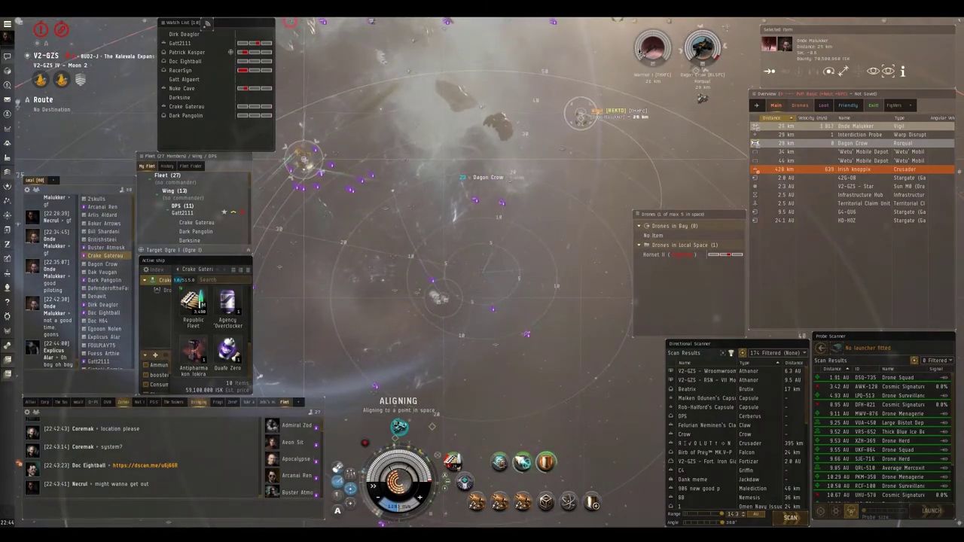
left_click_drag(519, 228, 566, 211)
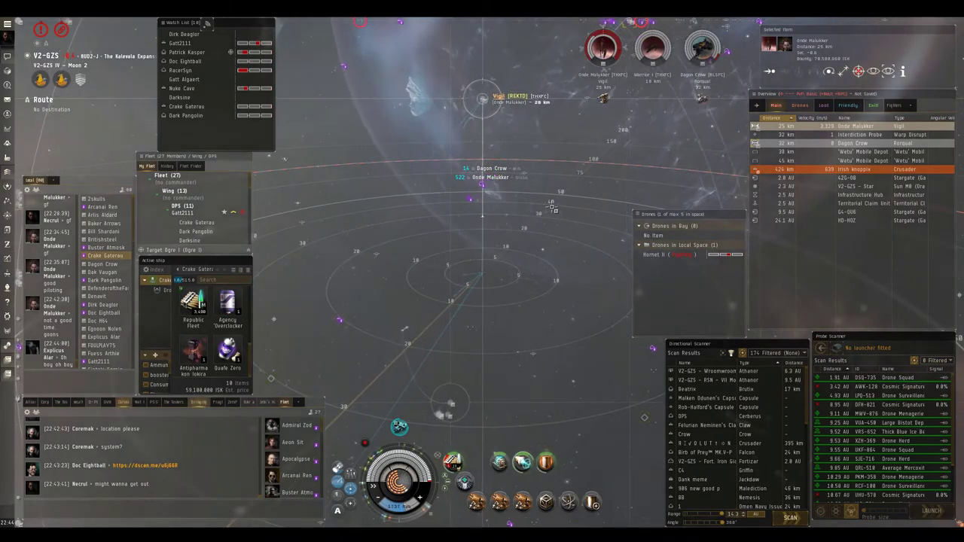
double_click(553, 208)
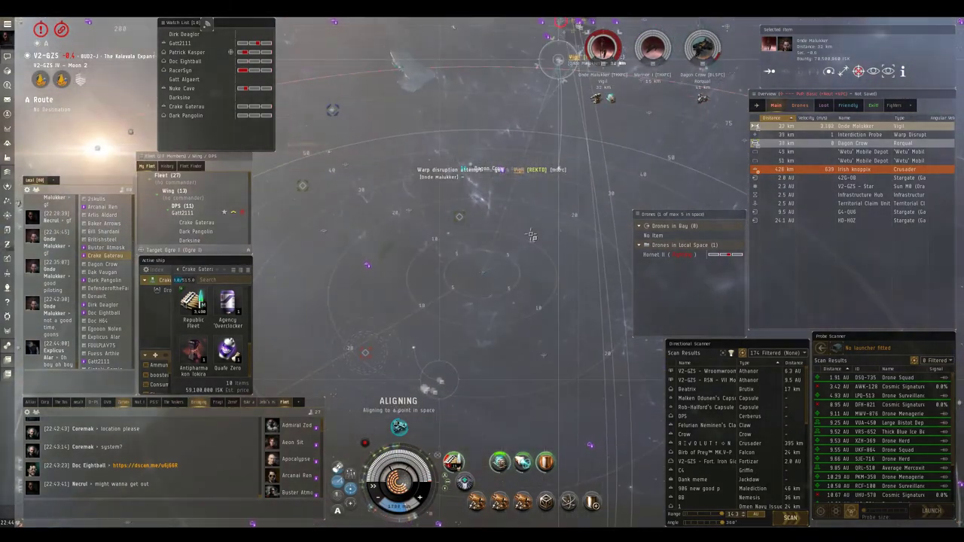
Step: Try to warp-disrupt the Vigil, select the Gallente destroyer wreck, and realign
key("F1")
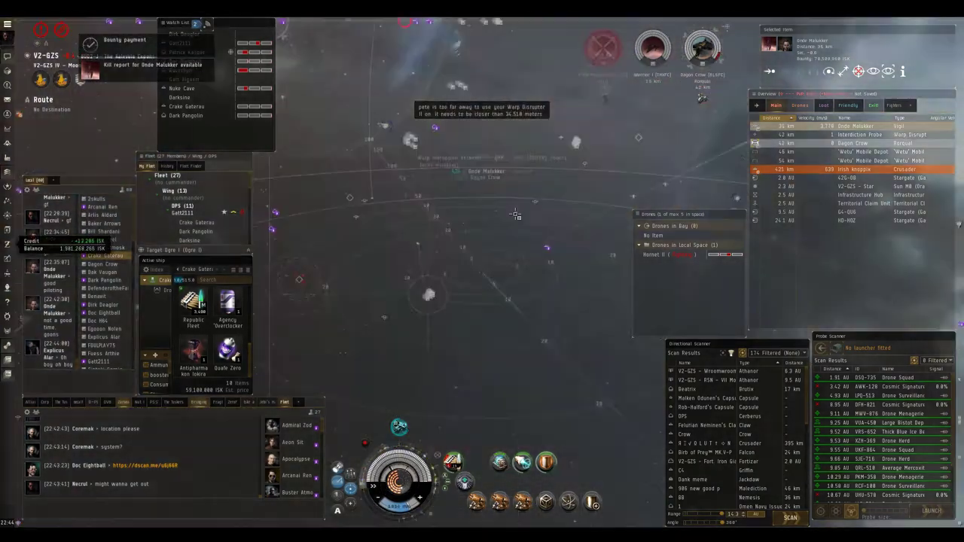
left_click(544, 218)
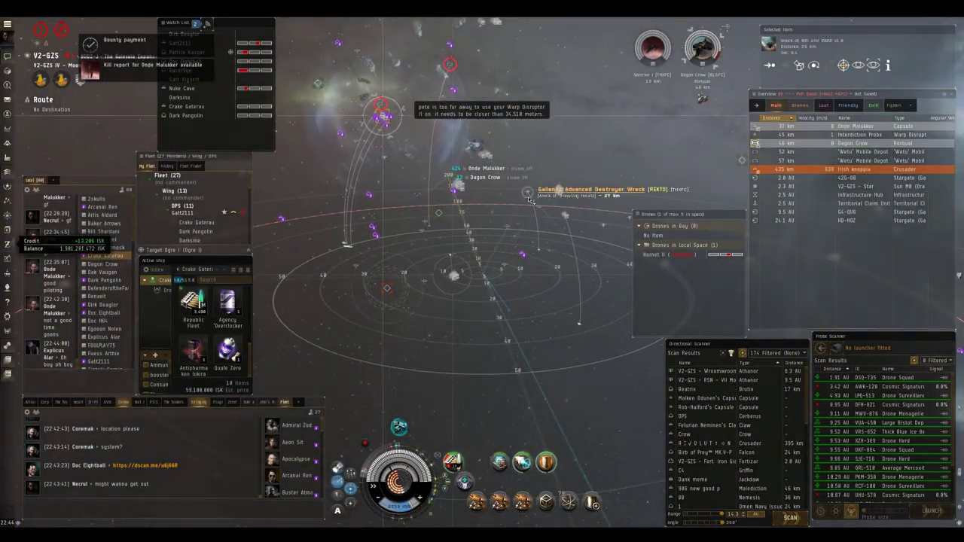
double_click(539, 147)
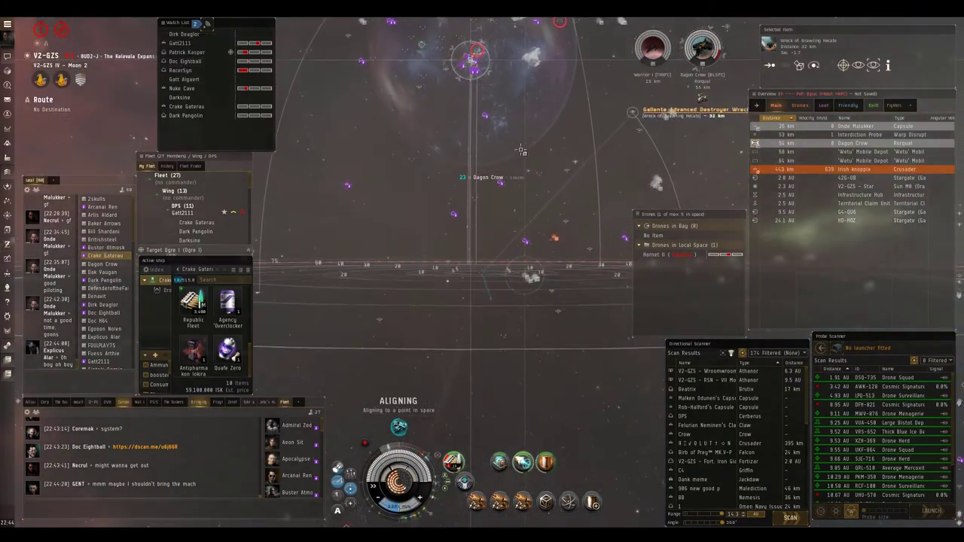
mouse_move(522, 151)
left_mouse_down()
mouse_move(554, 219)
mouse_move(459, 169)
left_mouse_up()
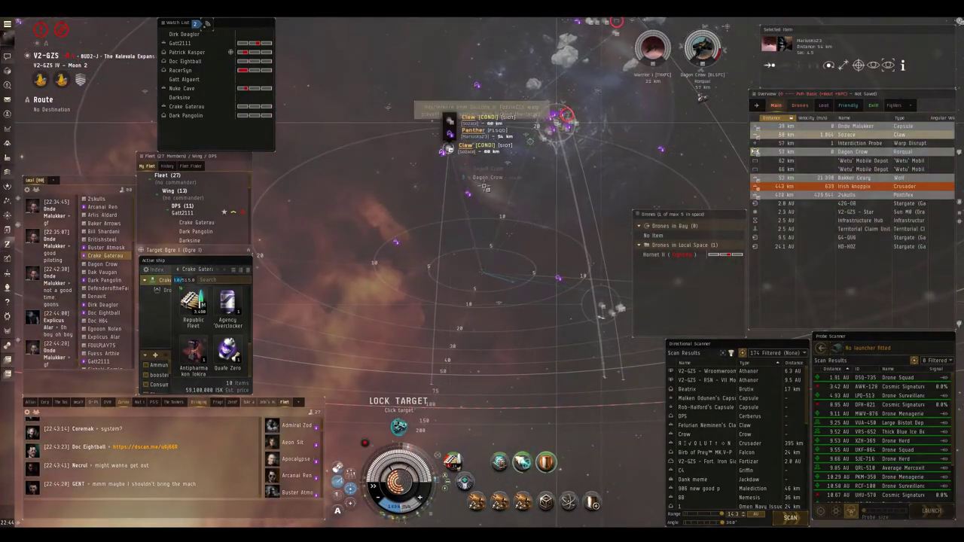
Step: Try locking the Claw and bring up warp options toward the arriving enemy fleet
left_click(449, 149, "ctrl")
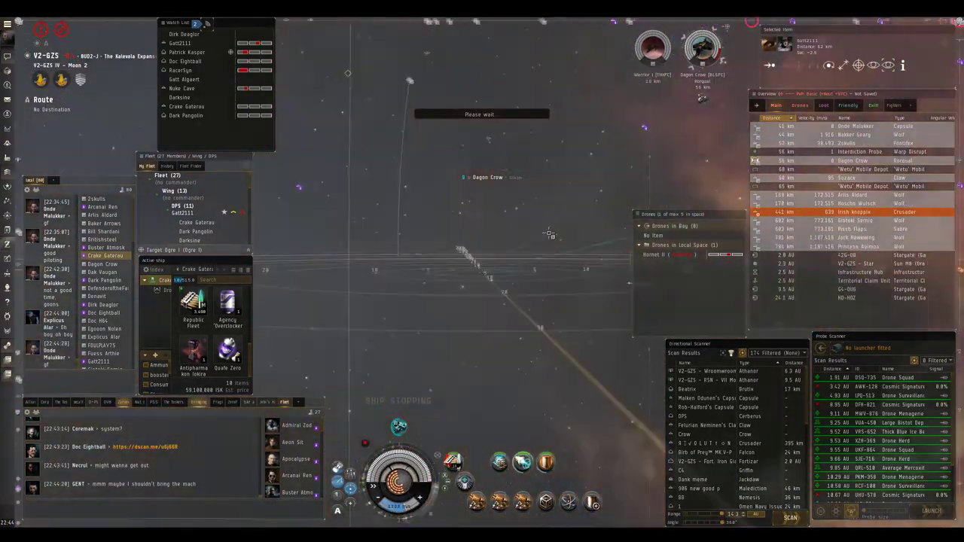
mouse_move(510, 193)
left_mouse_down()
mouse_move(548, 216)
mouse_move(543, 191)
left_mouse_up()
mouse_move(657, 186)
left_mouse_down()
mouse_move(537, 246)
mouse_move(573, 207)
left_mouse_up()
right_click(574, 207)
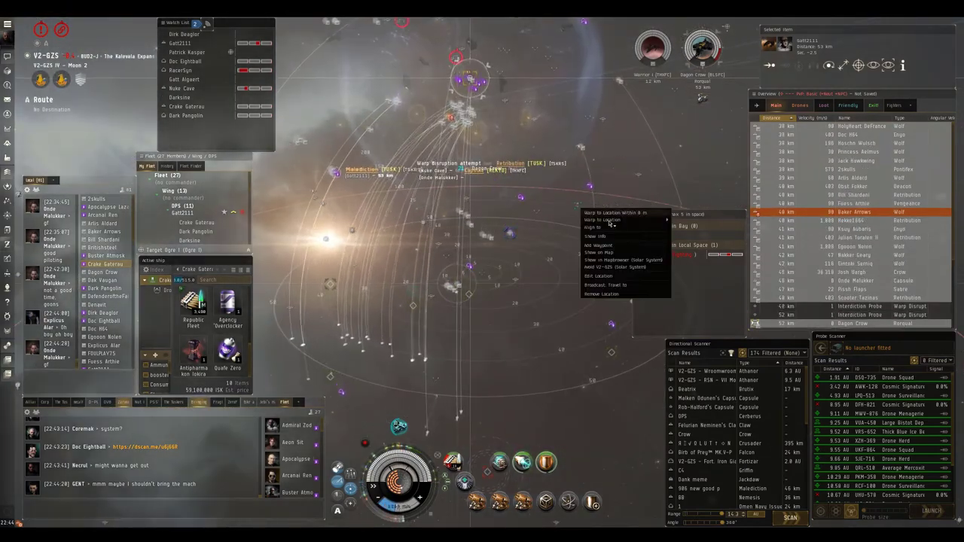